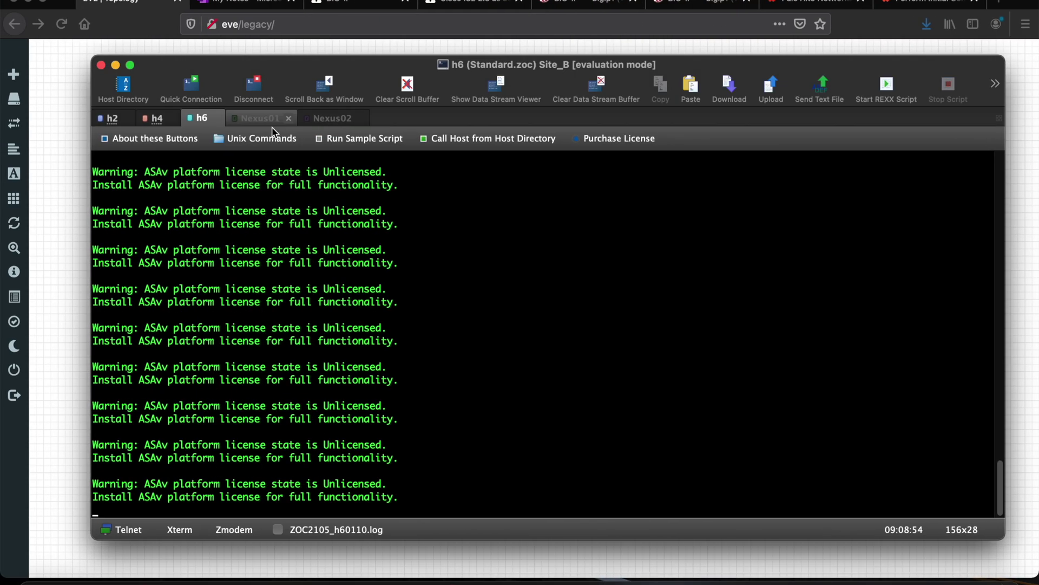
# Get a fresh privileged Site-B# prompt on the Site_B ASAv console
pyautogui.press('Return')
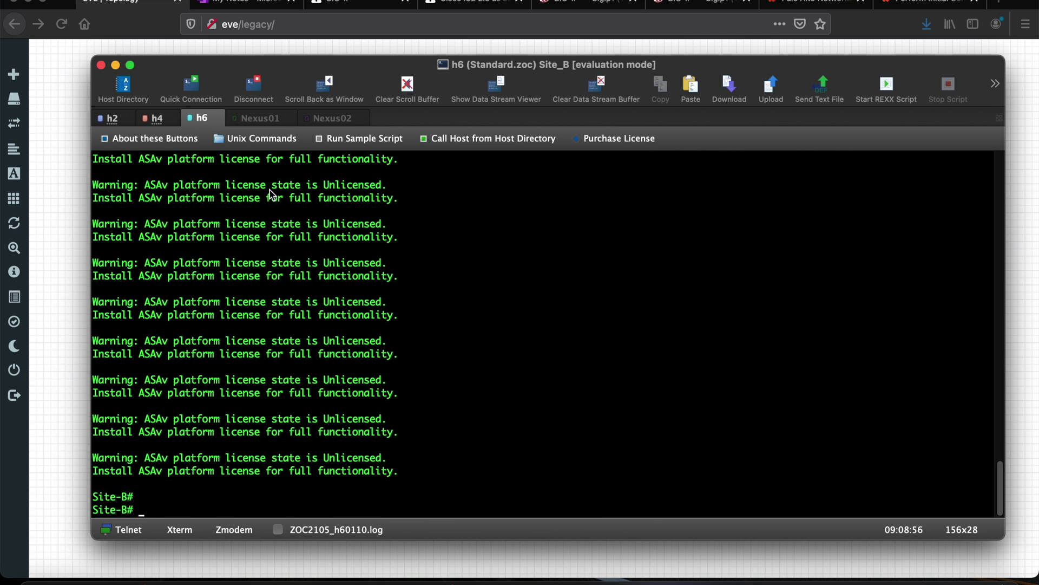
# List Site_A's network objects with 'sh run object'
pyautogui.click(157, 120)
pyautogui.press('Return')
pyautogui.press('Return')
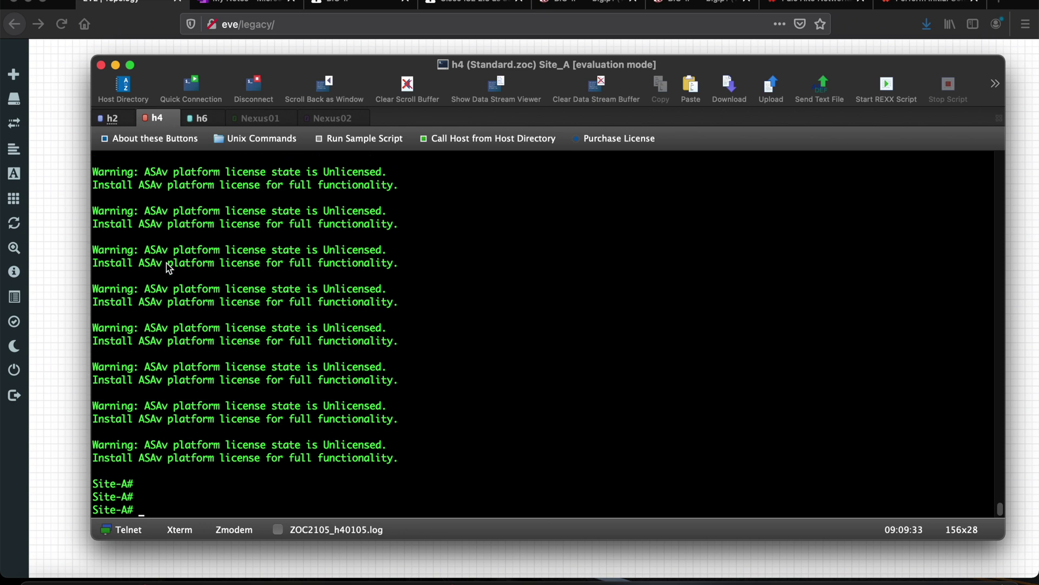
pyautogui.write('sh run ob')
pyautogui.press('Tab')
pyautogui.press('Return')
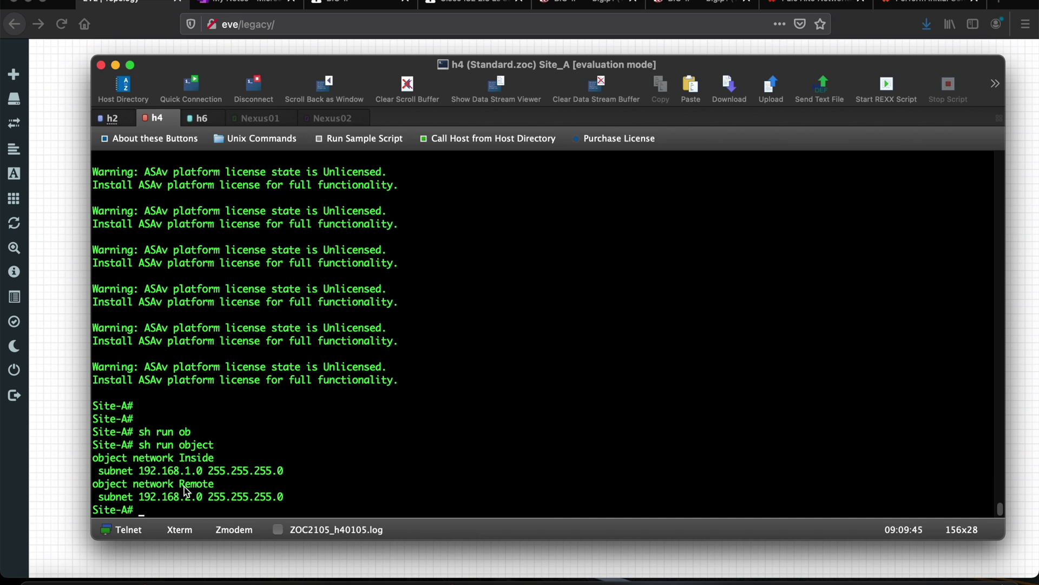
# List Site_B's network objects, showing Inside 192.168.2.0 and Remote 192.168.1.0
pyautogui.click(201, 118)
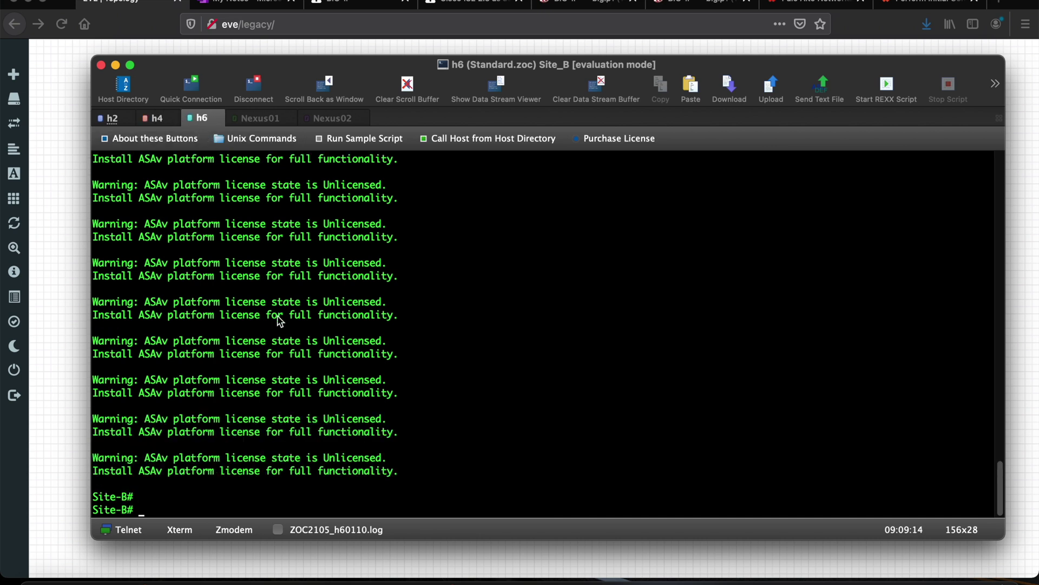
pyautogui.write('sh run ob')
pyautogui.press('Tab')
pyautogui.press('Return')
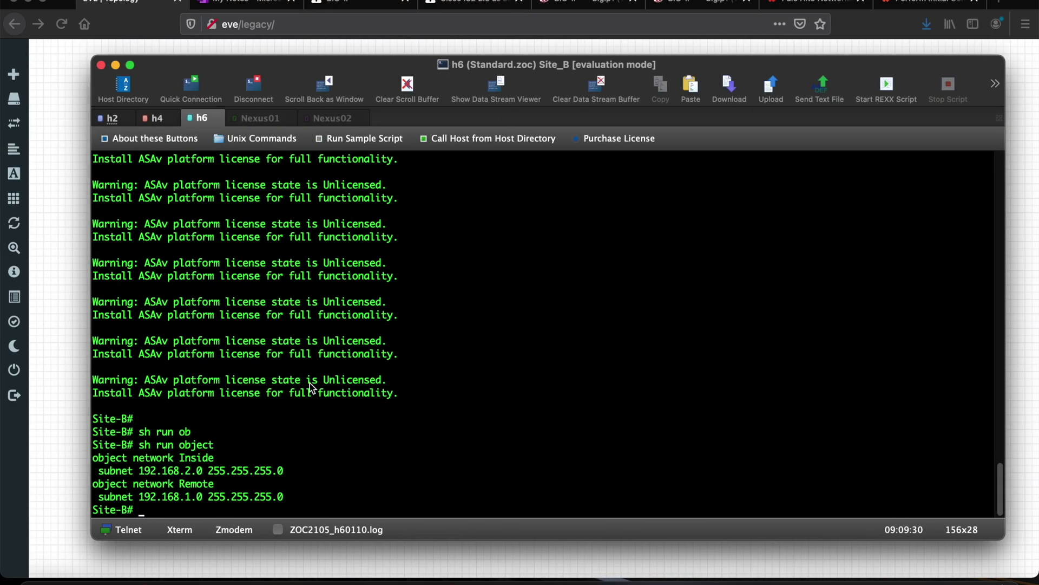
# Show Site_B's IKEv1 policy 10 with 'sh run crypto ikev1'
pyautogui.write('sh run ik')
pyautogui.press('Tab')
pyautogui.press('BackSpace')
pyautogui.press('BackSpace')
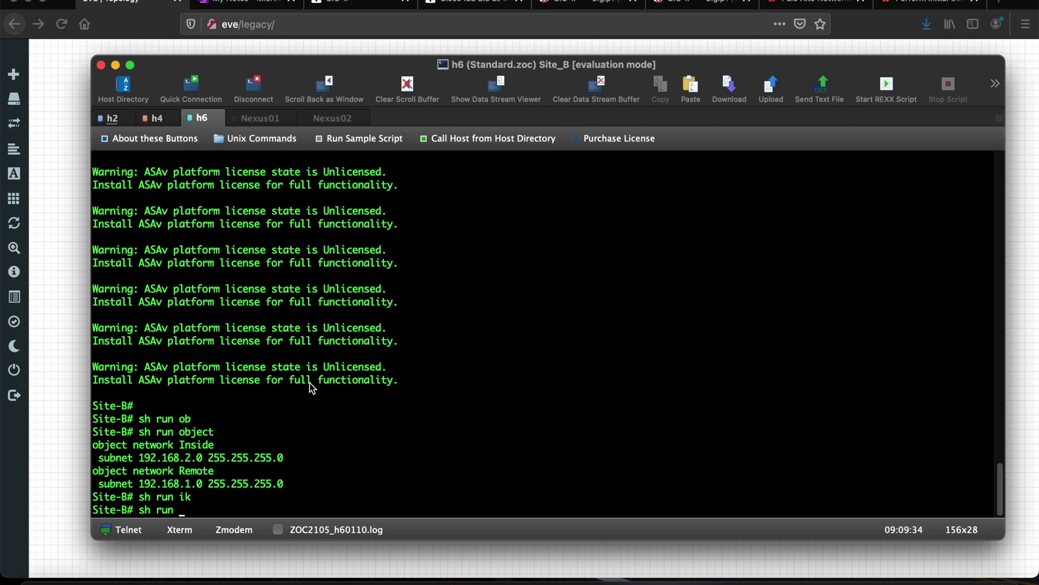
pyautogui.write('cr')
pyautogui.press('Tab')
pyautogui.write('i')
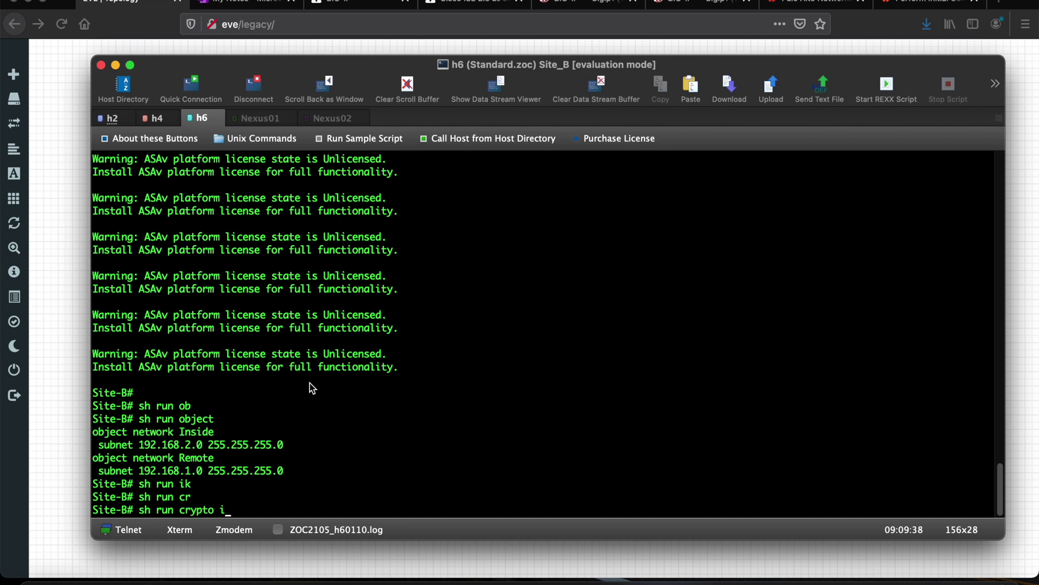
pyautogui.press('Tab')
pyautogui.write('k')
pyautogui.press('Tab')
pyautogui.write('1')
pyautogui.press('Tab')
pyautogui.write('po')
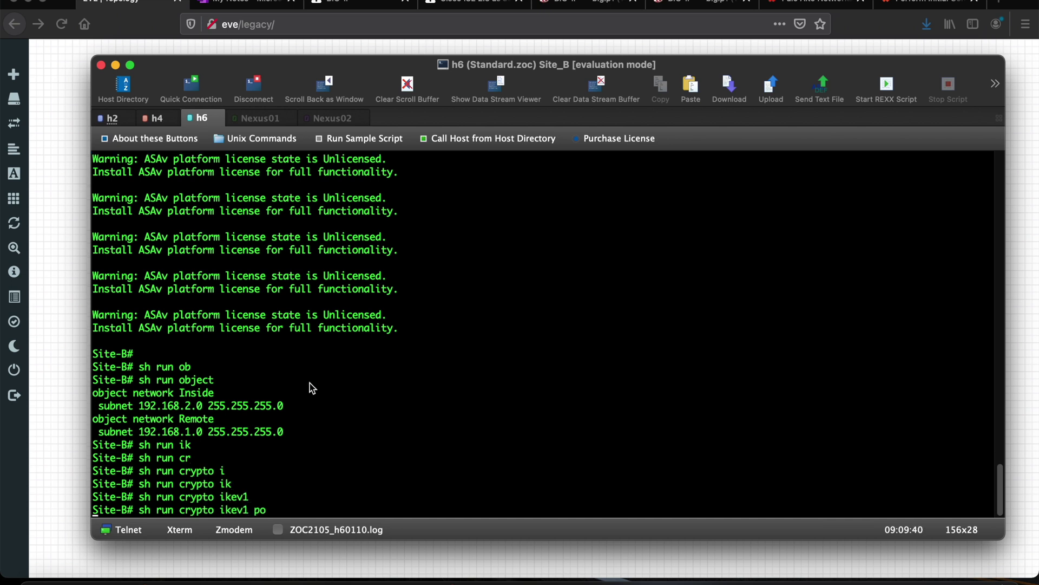
pyautogui.press('Tab')
pyautogui.press('Return')
pyautogui.press('Up')
pyautogui.press('BackSpace')
pyautogui.press('BackSpace')
pyautogui.press('BackSpace')
pyautogui.press('Return')
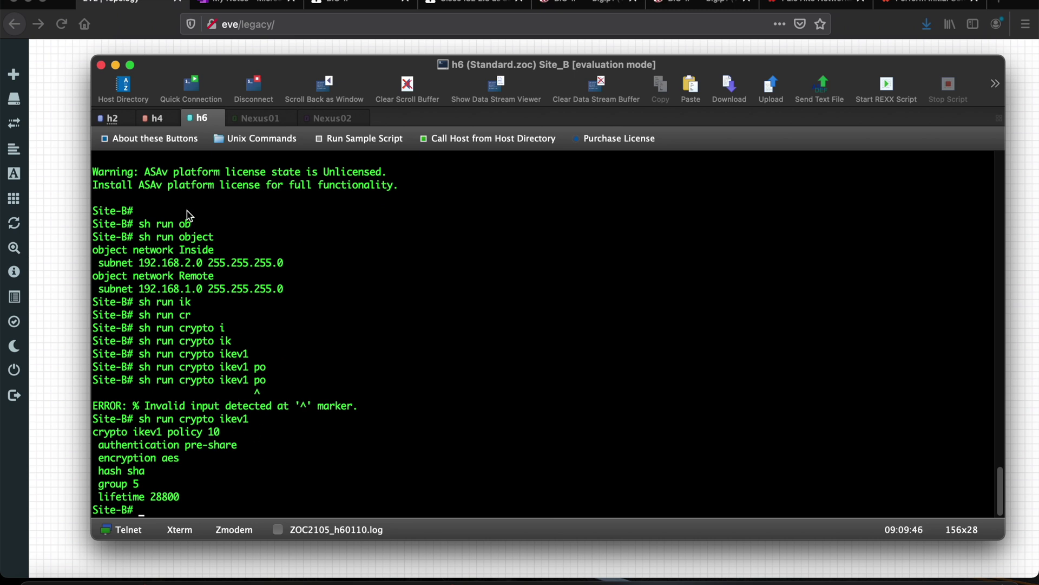
# Show Site_A's matching IKEv1 policy, then return to the Site_B session
pyautogui.click(156, 120)
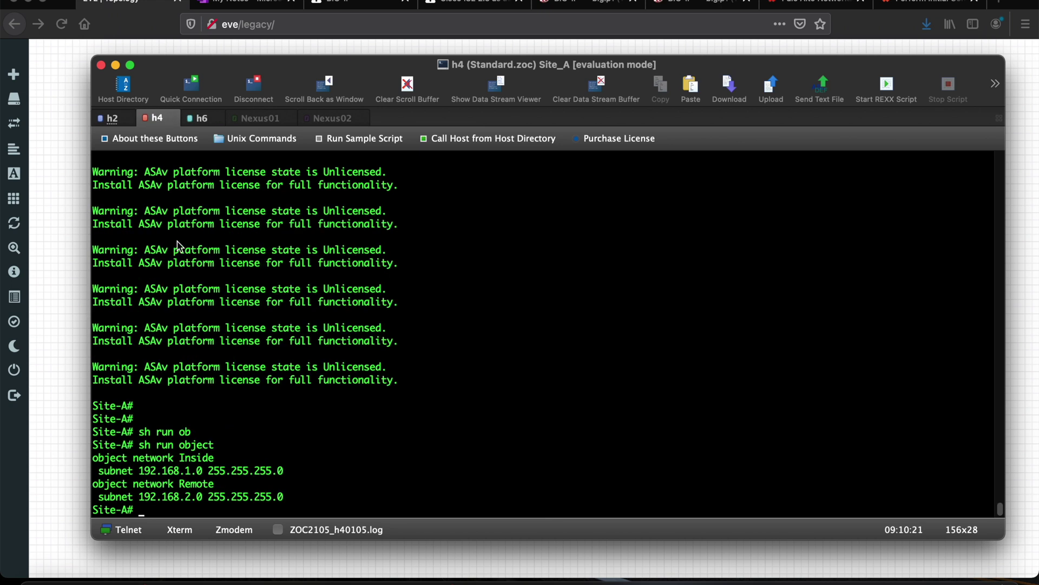
pyautogui.write('sh run crz')
pyautogui.press('Tab')
pyautogui.press('BackSpace')
pyautogui.write('y')
pyautogui.press('Tab')
pyautogui.write('ik')
pyautogui.press('Tab')
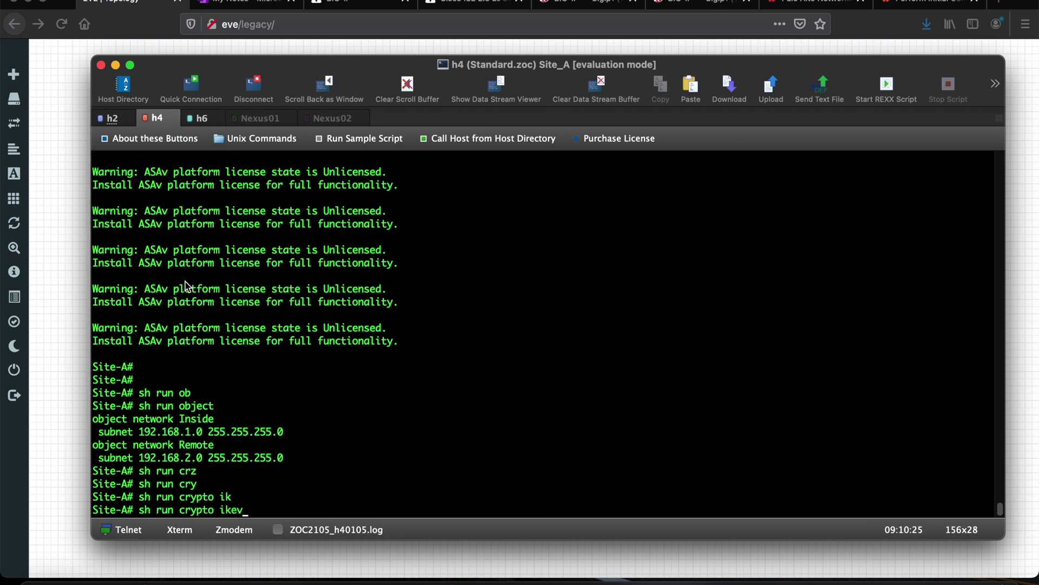
pyautogui.write('1')
pyautogui.press('Tab')
pyautogui.press('Return')
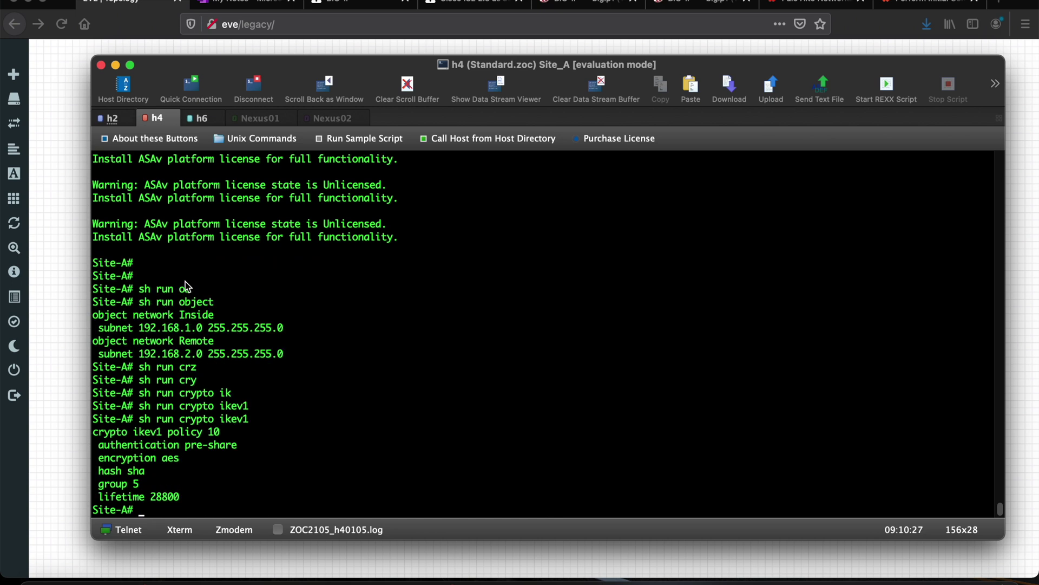
pyautogui.click(197, 121)
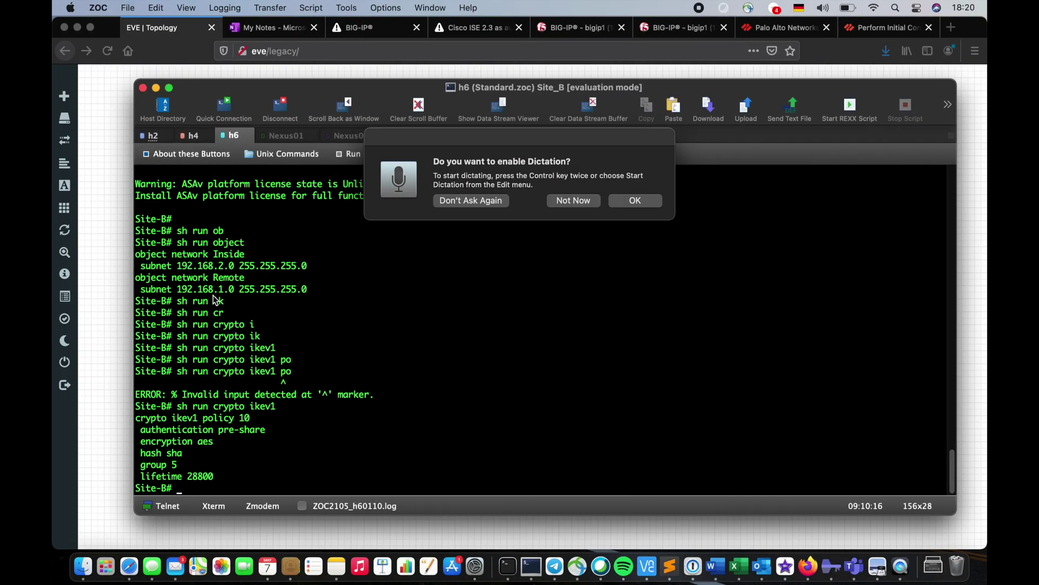
# Dismiss the dictation prompt and show Site_B's current IPsec configuration
pyautogui.click(592, 201)
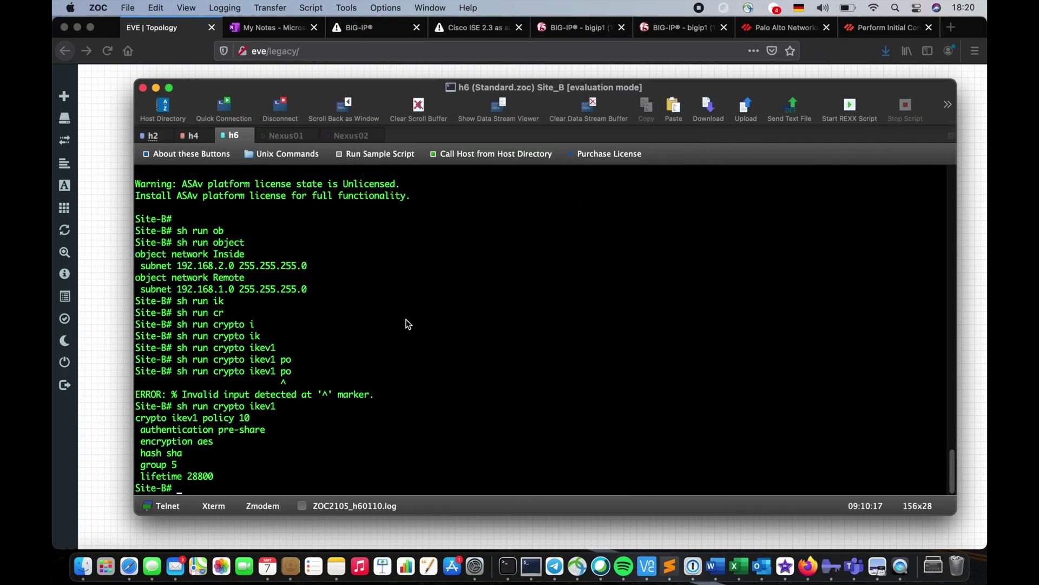
pyautogui.write('sh run cr')
pyautogui.press('Tab')
pyautogui.write('ip')
pyautogui.press('Tab')
pyautogui.press('Return')
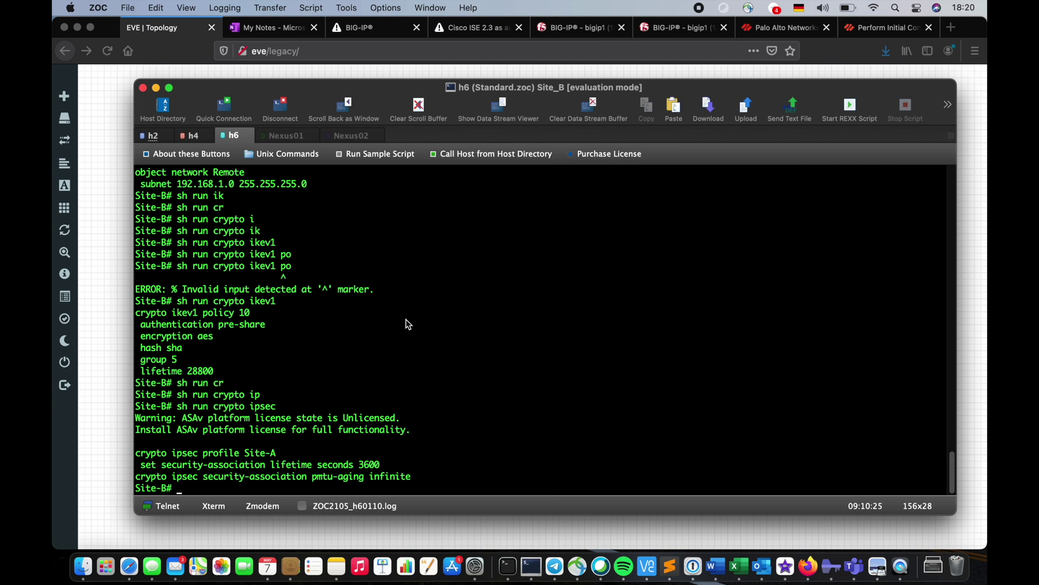
# In configuration mode, add 'crypto ipsec ikev1 transform-set TS1 esp-aes esp-sha-hmac'
pyautogui.write('conf t')
pyautogui.press('Return')
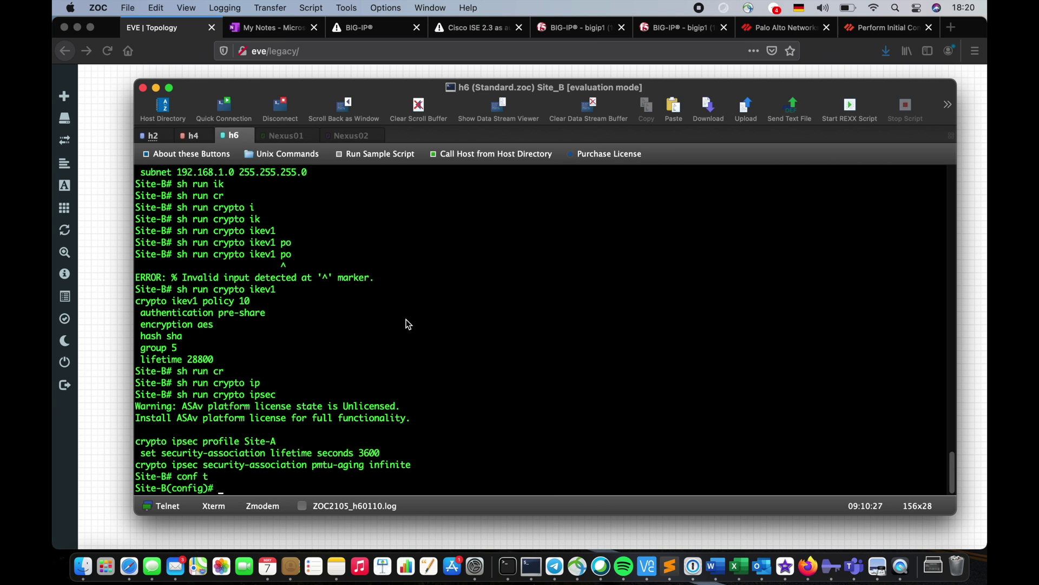
pyautogui.write('cr')
pyautogui.press('Tab')
pyautogui.write('y')
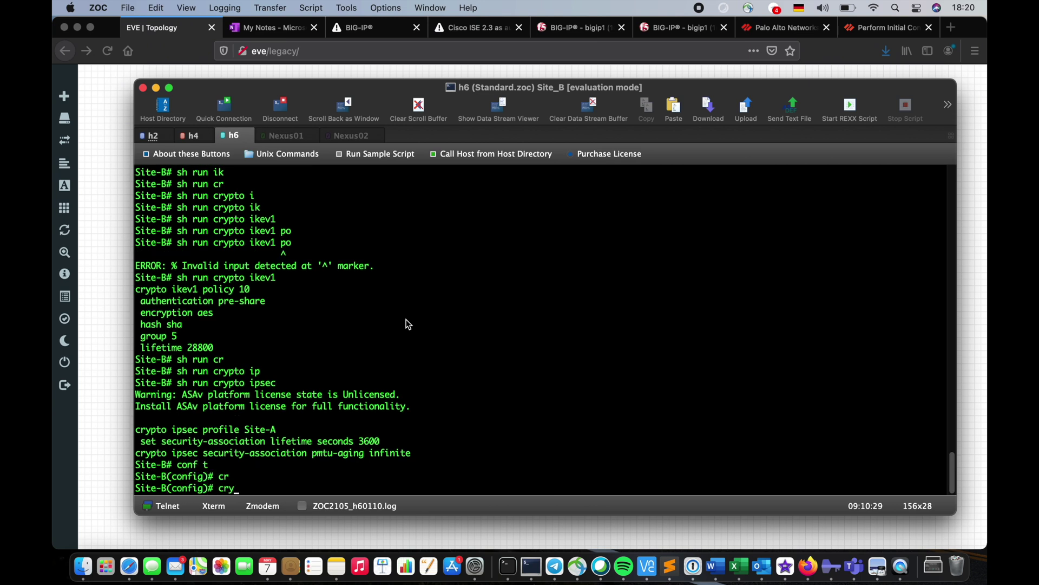
pyautogui.press('Tab')
pyautogui.write('ip')
pyautogui.press('Tab')
pyautogui.write('trans')
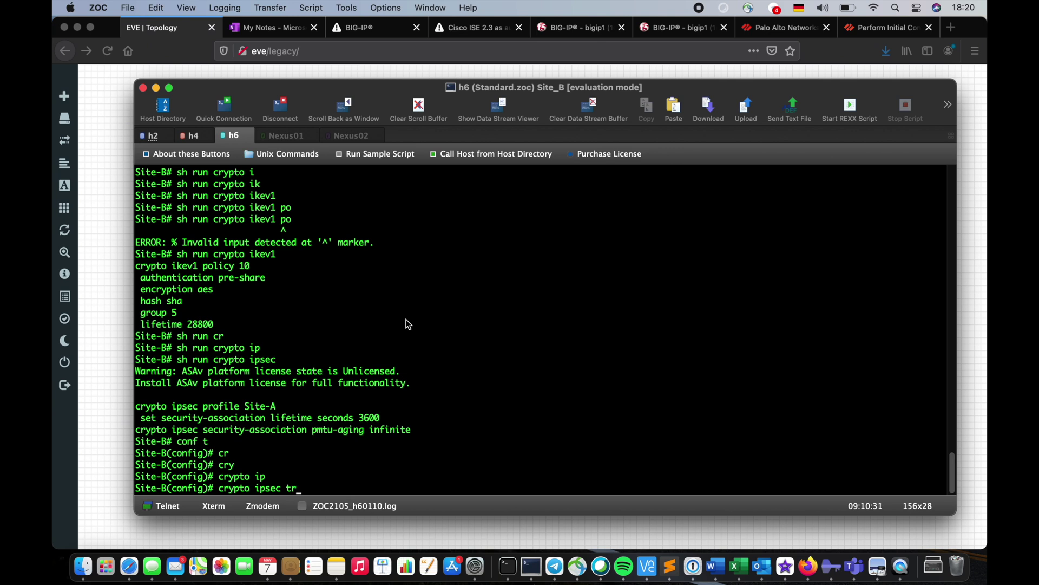
pyautogui.press('Tab')
pyautogui.press('BackSpace')
pyautogui.press('BackSpace')
pyautogui.press('BackSpace')
pyautogui.press('BackSpace')
pyautogui.press('BackSpace')
pyautogui.write('ik')
pyautogui.press('Tab')
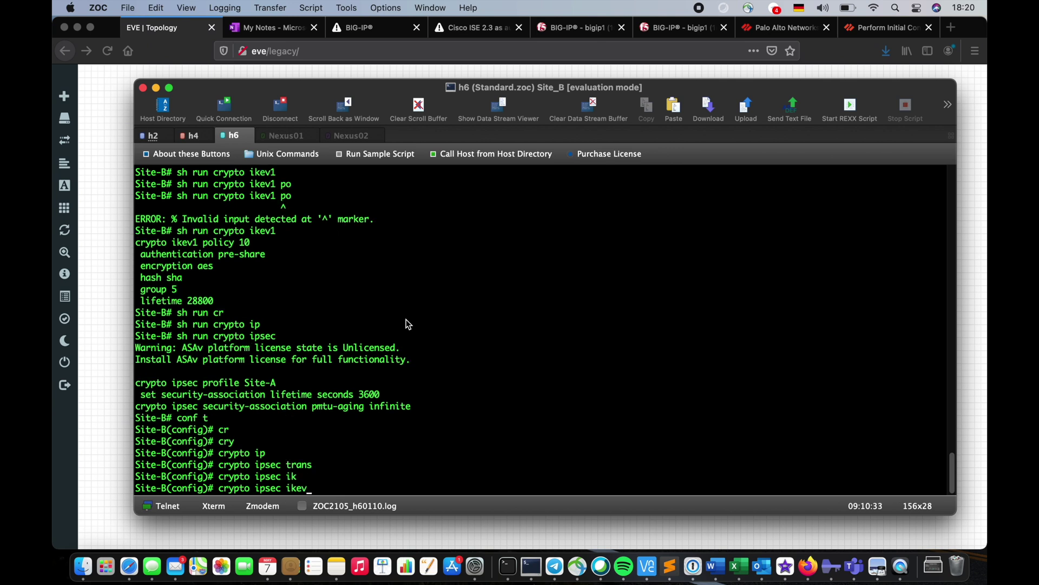
pyautogui.write('1')
pyautogui.press('Tab')
pyautogui.write('trans')
pyautogui.press('Tab')
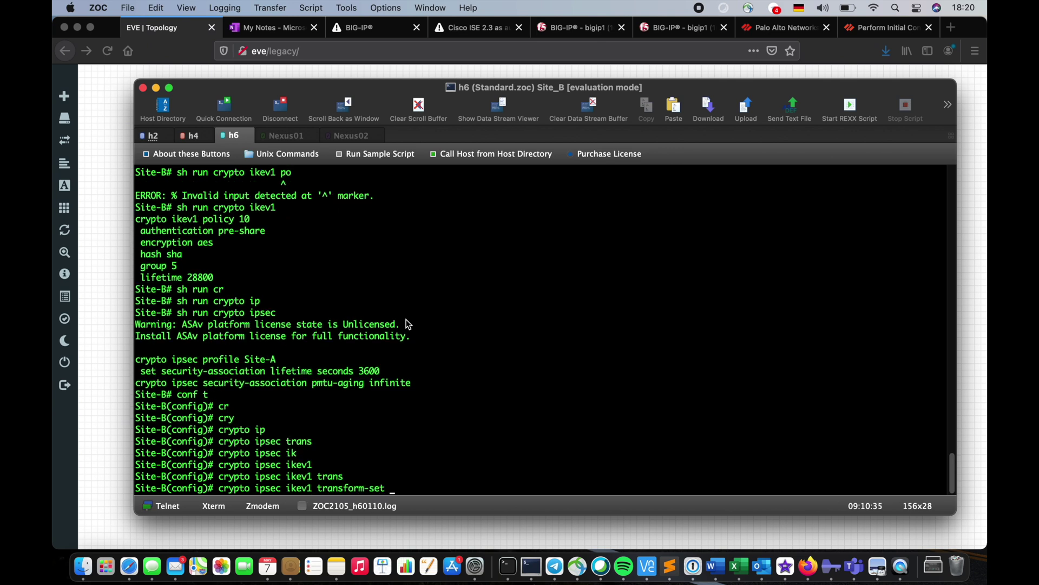
pyautogui.write('TS1 ')
pyautogui.write('?')
pyautogui.write('esp')
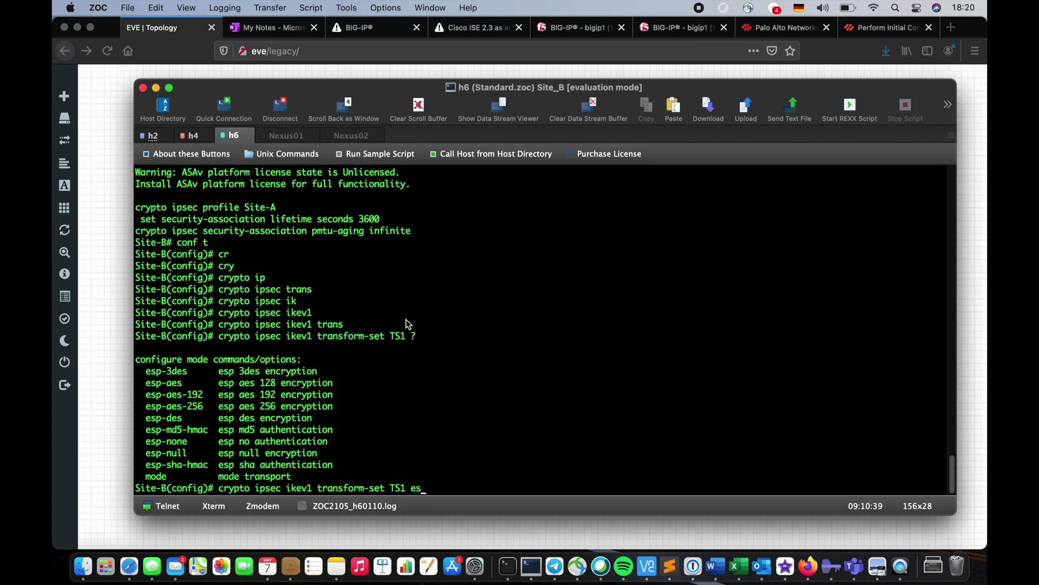
pyautogui.press('Tab')
pyautogui.write('-aes')
pyautogui.press('Tab')
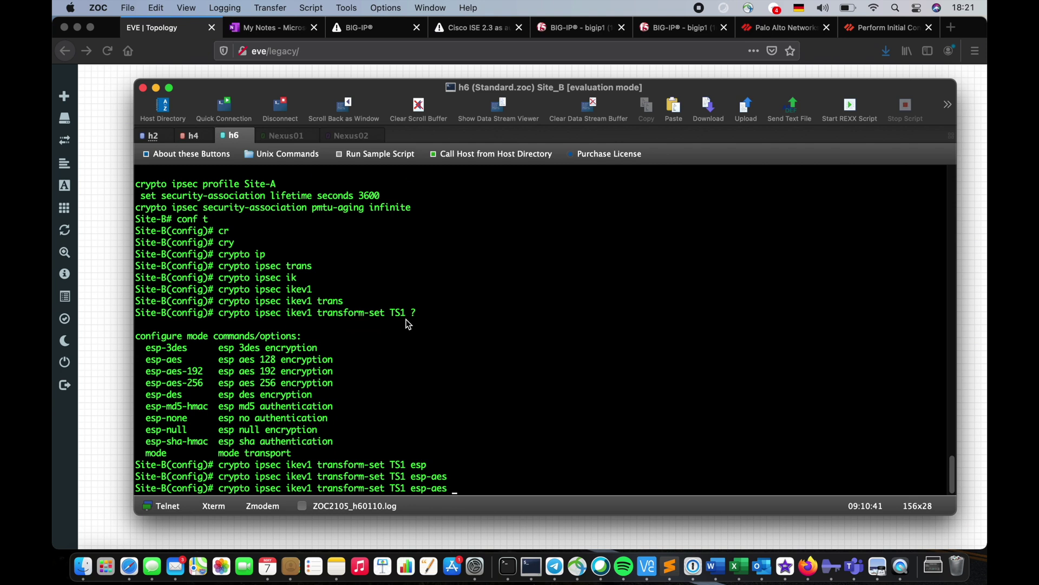
pyautogui.write('esp')
pyautogui.press('Tab')
pyautogui.write('-sh')
pyautogui.press('Tab')
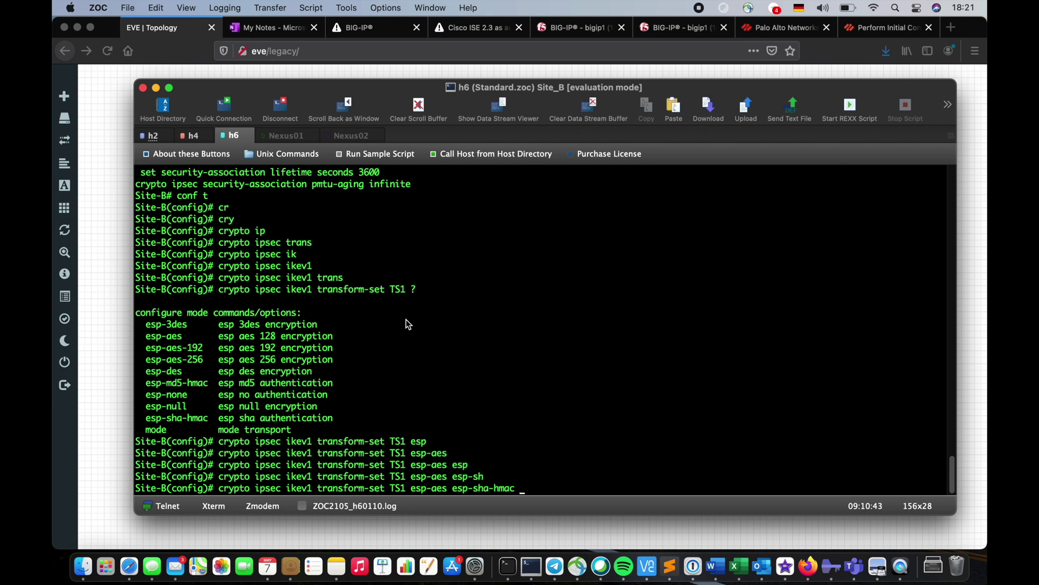
pyautogui.press('Return')
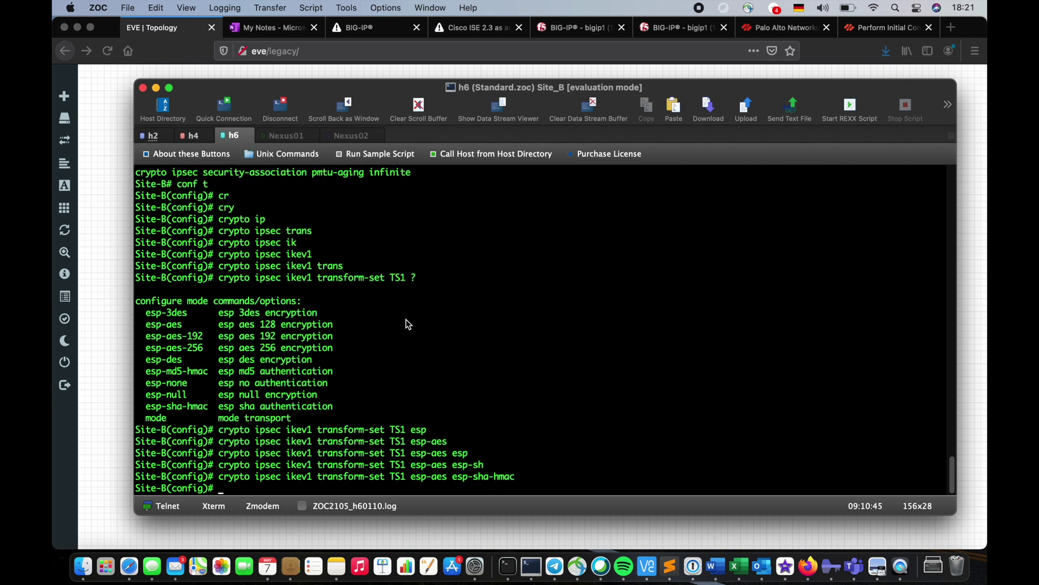
# Copy the TS1 transform-set command and paste it into Site_A's configuration mode
pyautogui.moveTo(511, 476); pyautogui.dragTo(224, 476)
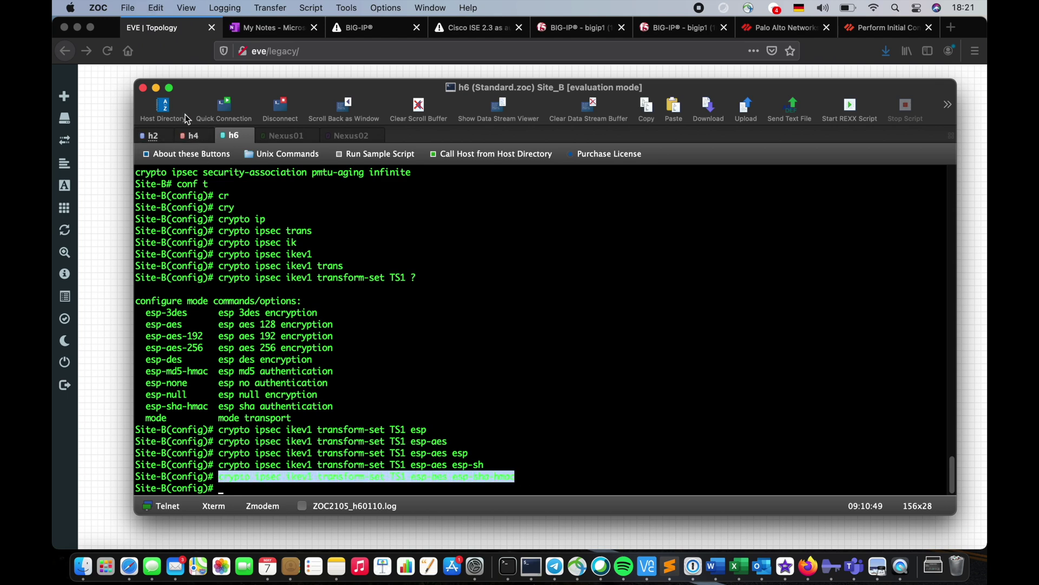
pyautogui.click(189, 137)
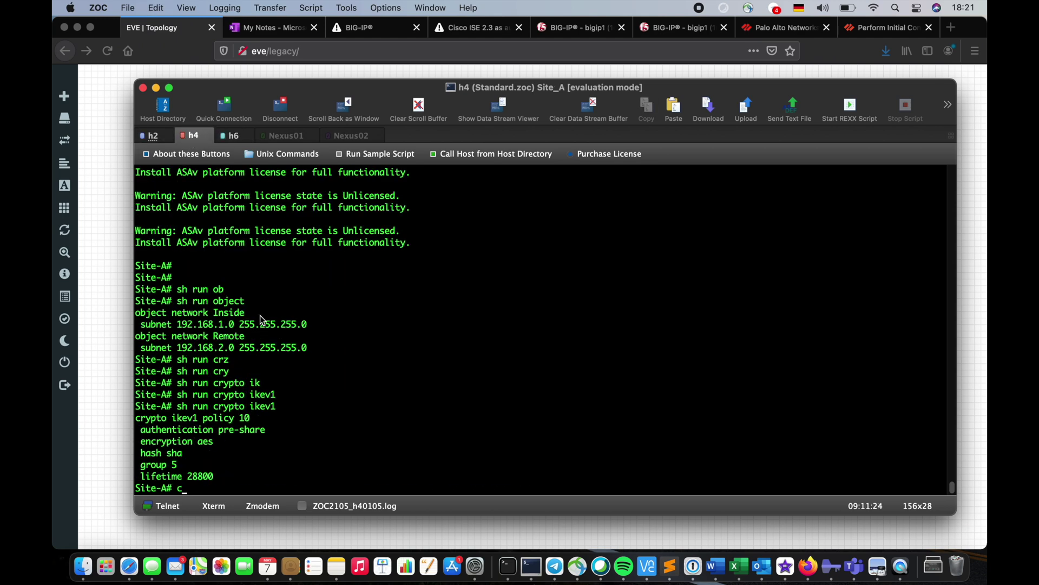
pyautogui.write('conf t')
pyautogui.press('Return')
pyautogui.write('crypto ipsec ikev1 transform-set TS1 esp-aes esp-sha-hmac')
pyautogui.press('Return')
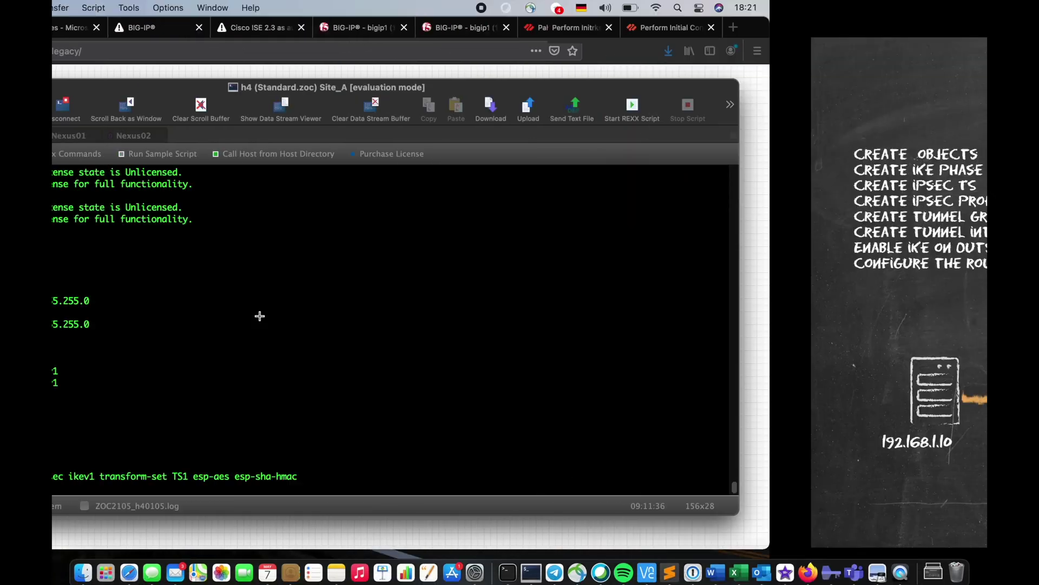
# Show Site_A's IPsec configuration, listing transform-set TS1 and profile Site-B
pyautogui.press('Return')
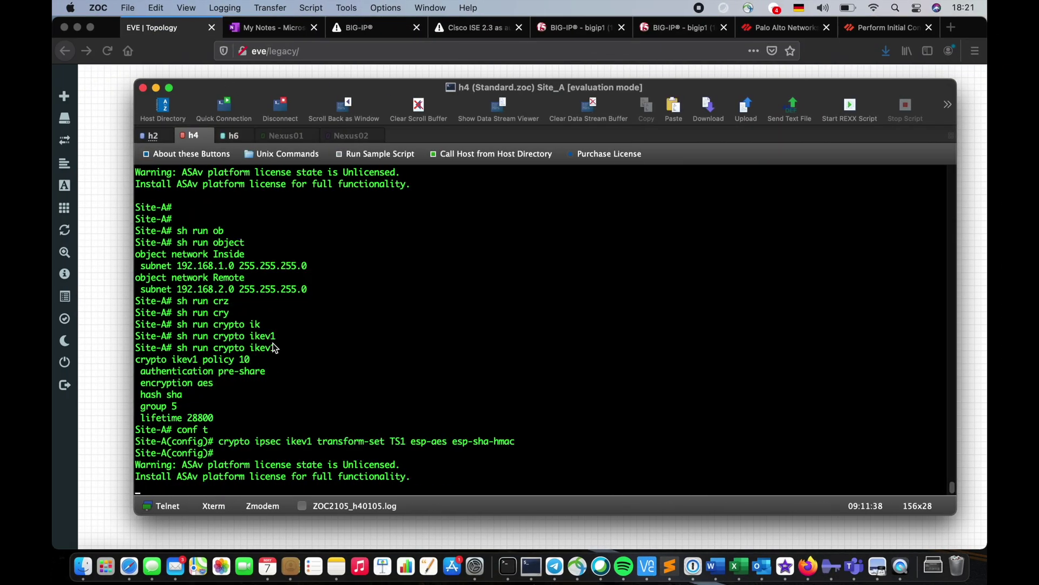
pyautogui.press('Return')
pyautogui.press('Return')
pyautogui.press('Return')
pyautogui.write('sh run cr')
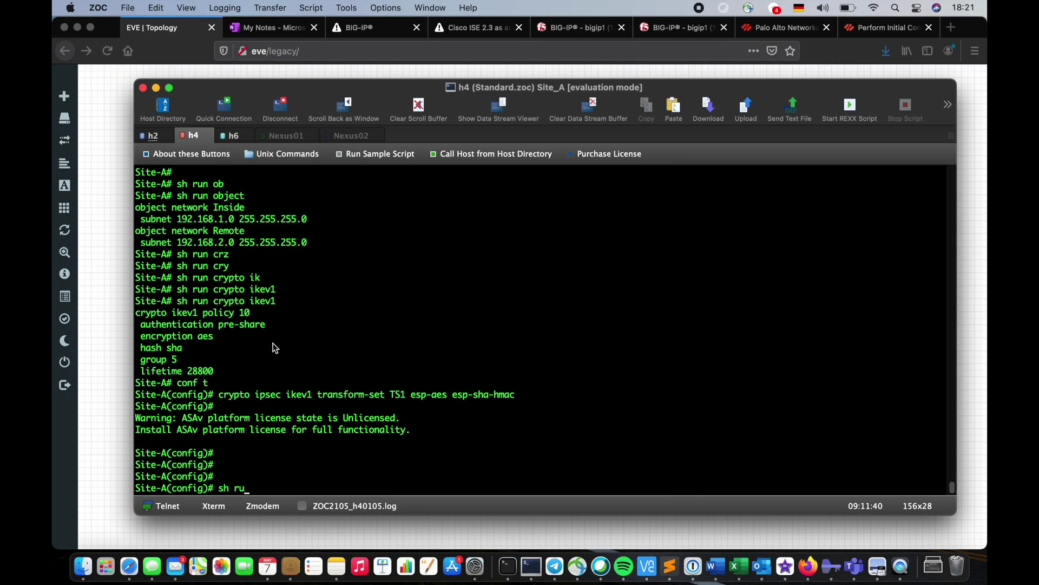
pyautogui.press('Tab')
pyautogui.write('ip')
pyautogui.press('Tab')
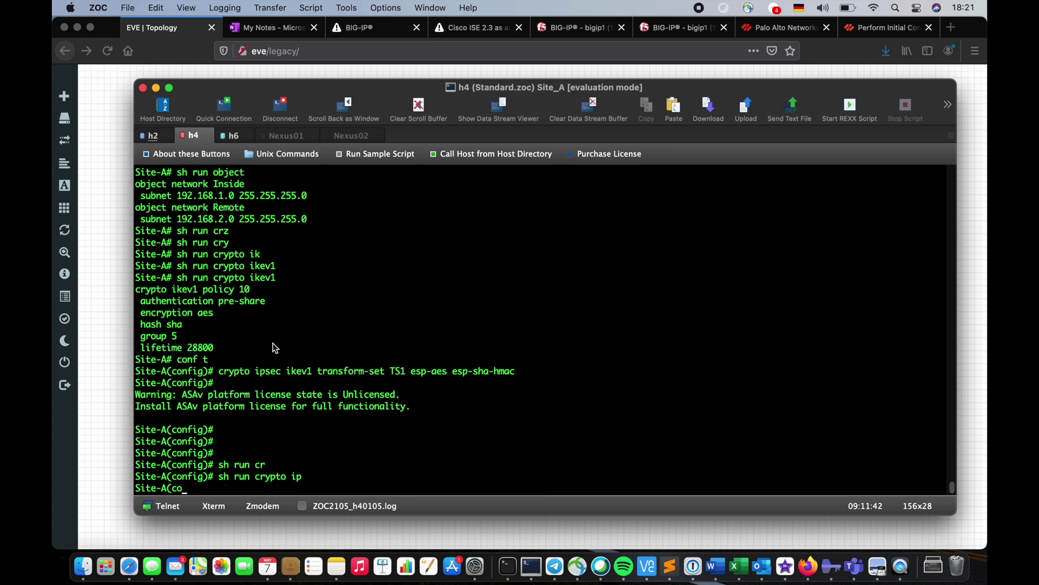
pyautogui.press('Return')
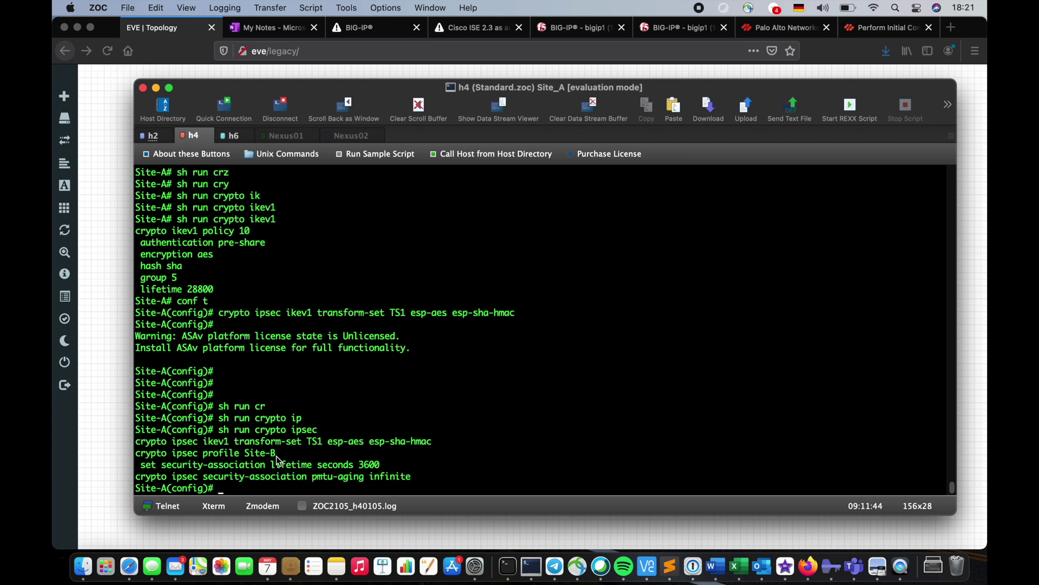
# Select the 'crypto ipsec profile Site-B' line
pyautogui.moveTo(276, 458); pyautogui.dragTo(249, 459)
pyautogui.click(254, 458)
pyautogui.moveTo(277, 457); pyautogui.dragTo(139, 462)
# Delete the existing IPsec profile Site-B using 'no' plus the copied line
pyautogui.press('super+c')
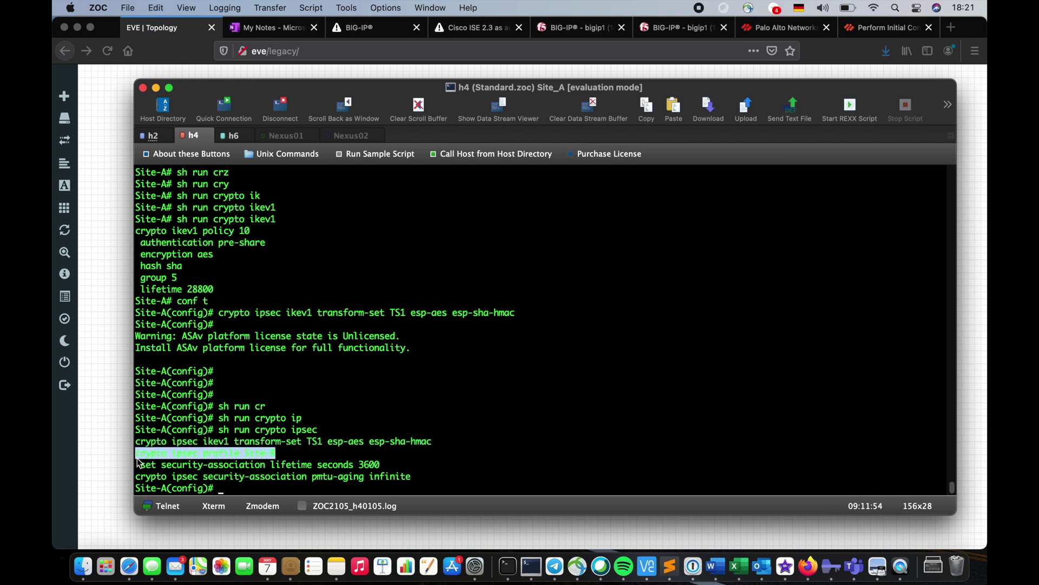
pyautogui.write('no')
pyautogui.press('super+v')
pyautogui.press('Return')
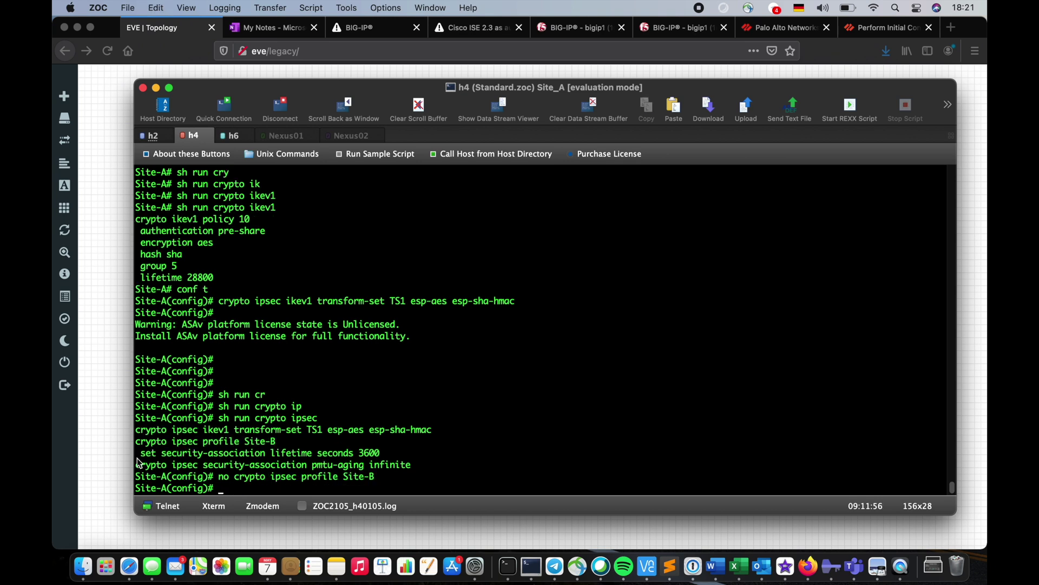
pyautogui.press('Return')
pyautogui.press('Return')
pyautogui.press('Return')
pyautogui.press('Return')
# Create the new IPsec profile Site_B
pyautogui.write('cr')
pyautogui.press('Tab')
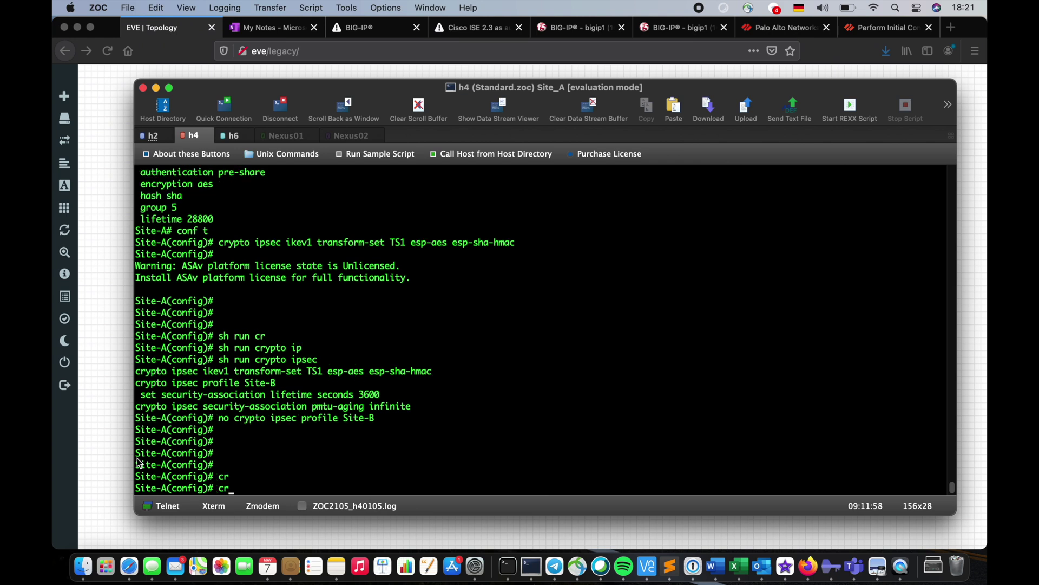
pyautogui.write('y')
pyautogui.press('Tab')
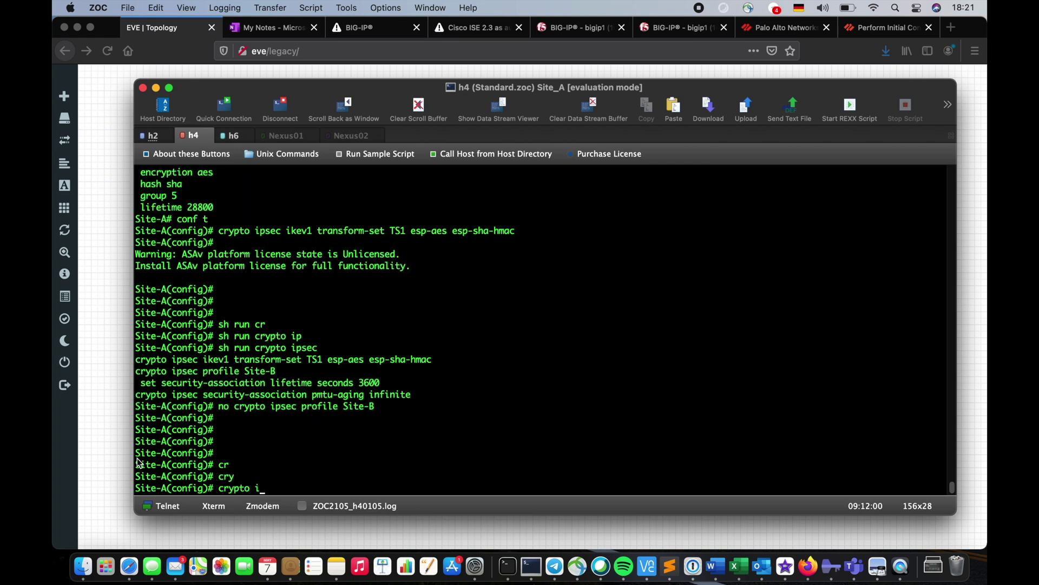
pyautogui.write('ip')
pyautogui.press('Tab')
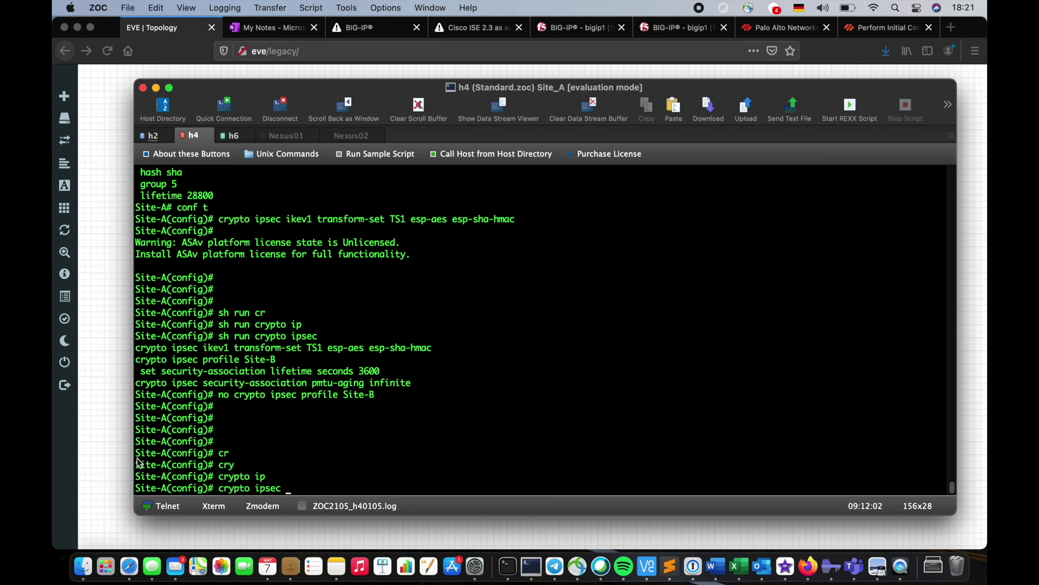
pyautogui.write('pro')
pyautogui.press('Tab')
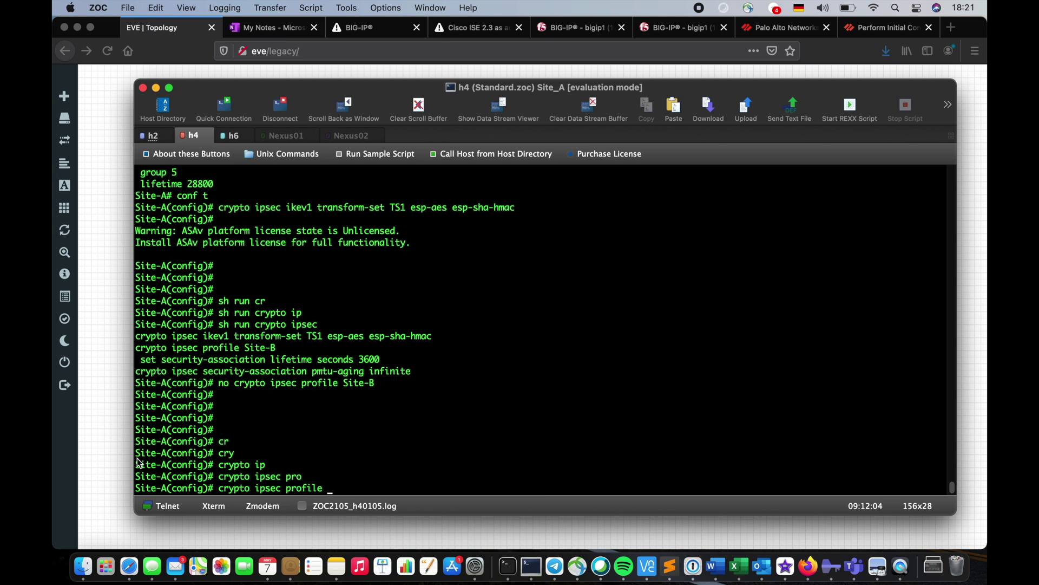
pyautogui.write('?')
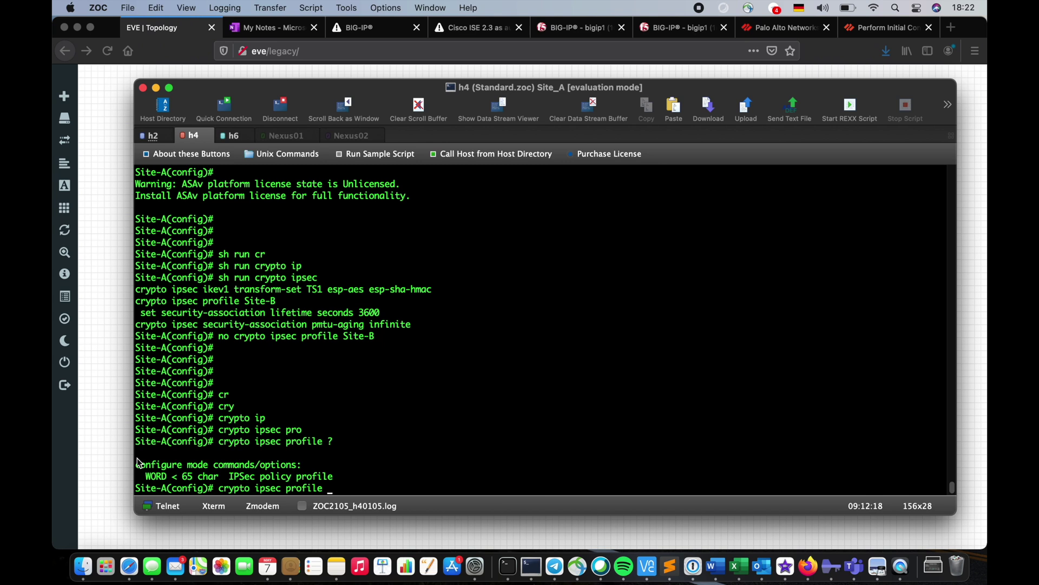
pyautogui.write('Site_B')
pyautogui.press('Return')
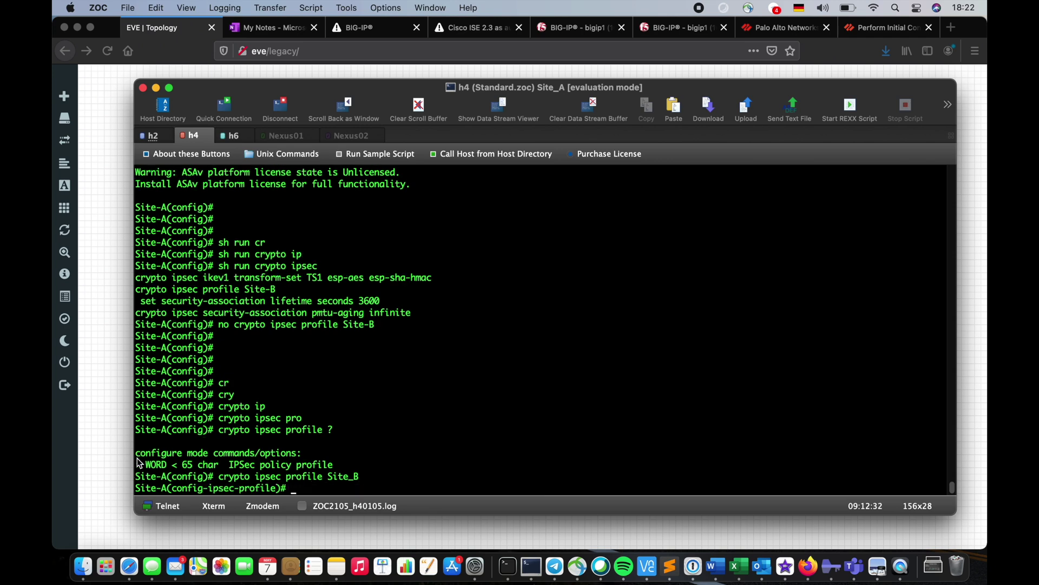
# Assign ikev1 transform-set TS1 to profile Site_B
pyautogui.write('?')
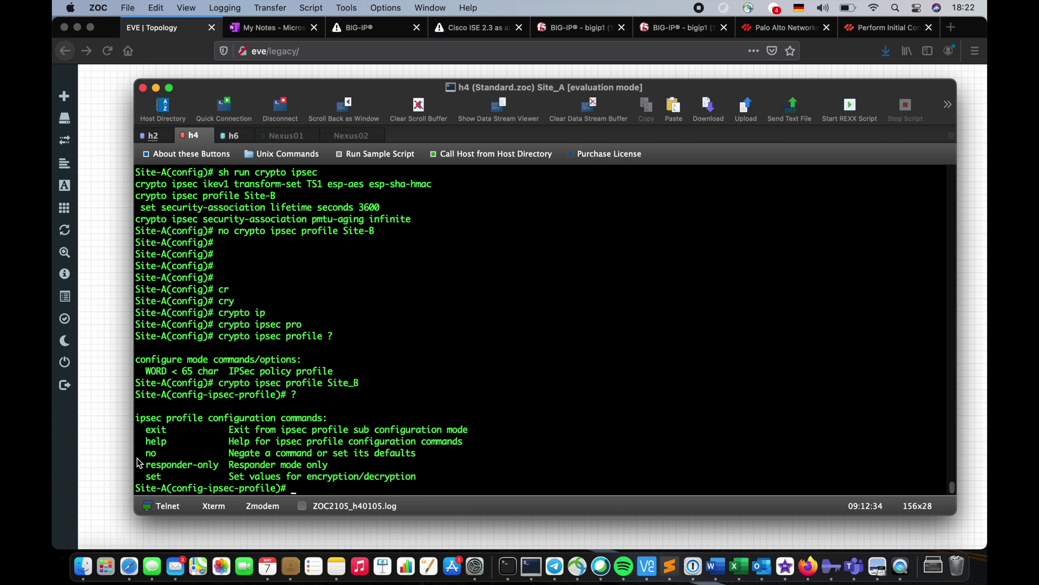
pyautogui.write('se')
pyautogui.press('Tab')
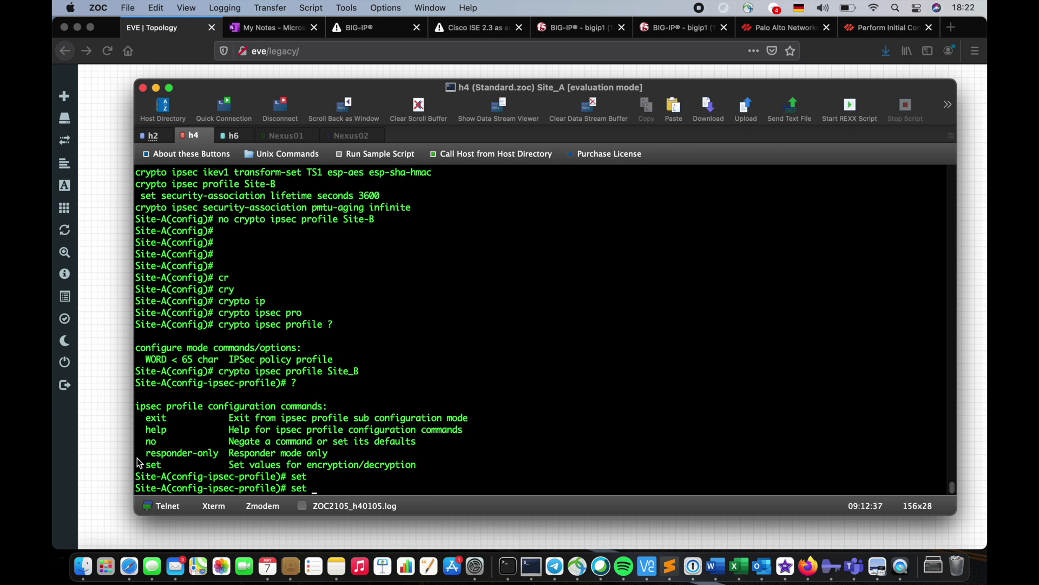
pyautogui.write('ik')
pyautogui.press('Tab')
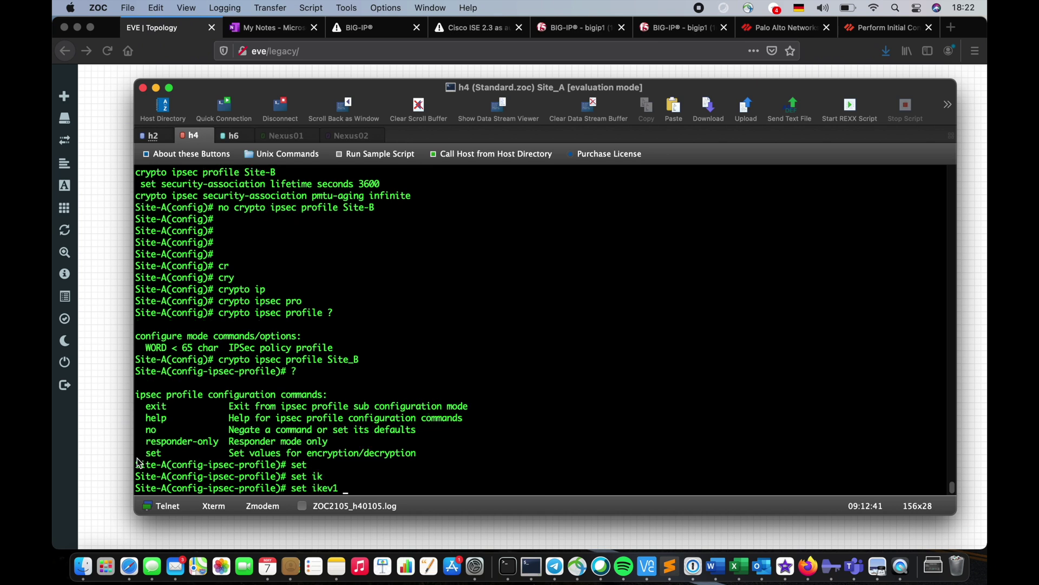
pyautogui.write('trans')
pyautogui.press('Tab')
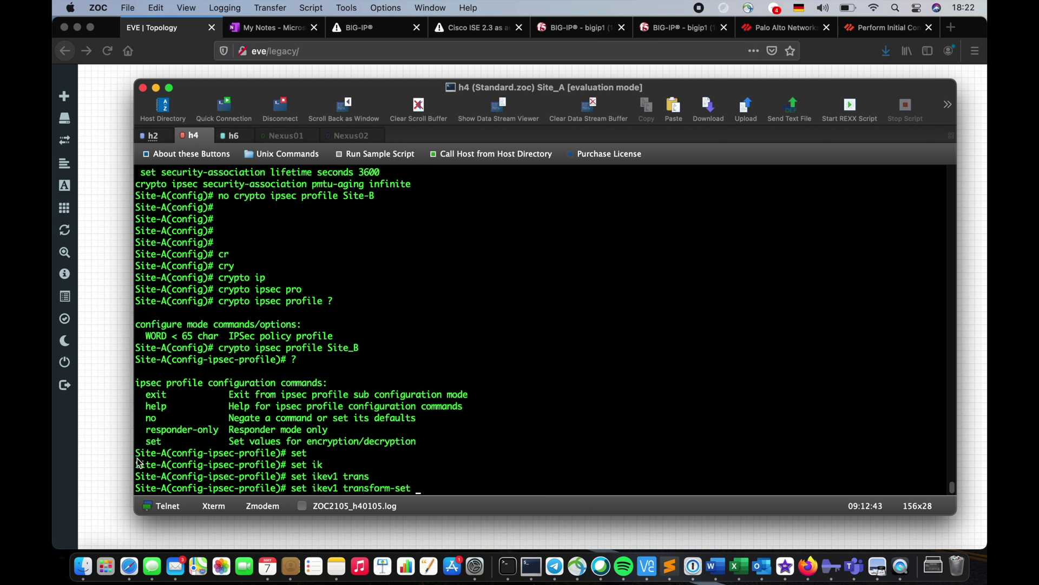
pyautogui.write('?')
pyautogui.write('TS1')
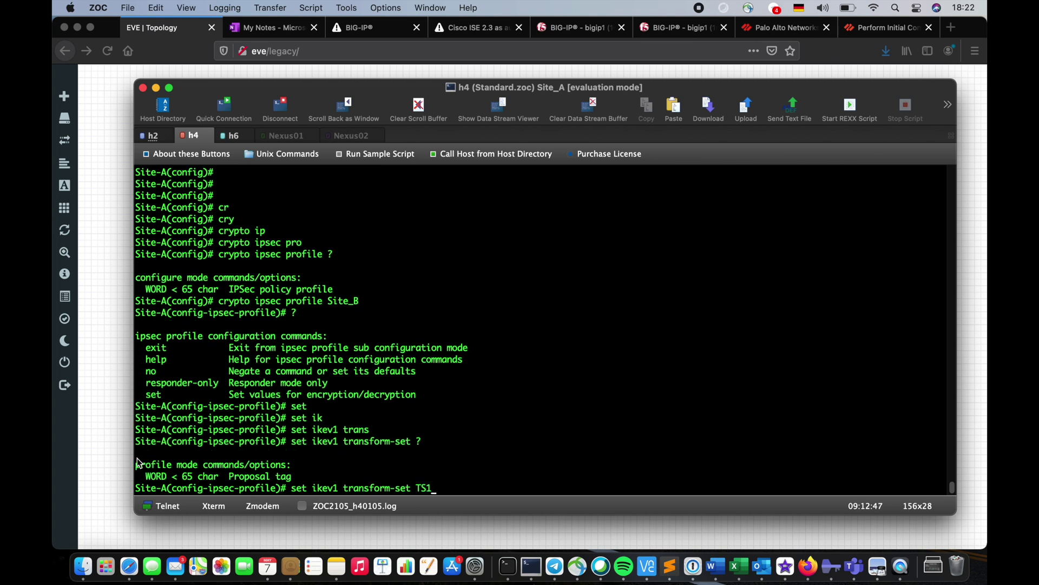
pyautogui.press('Return')
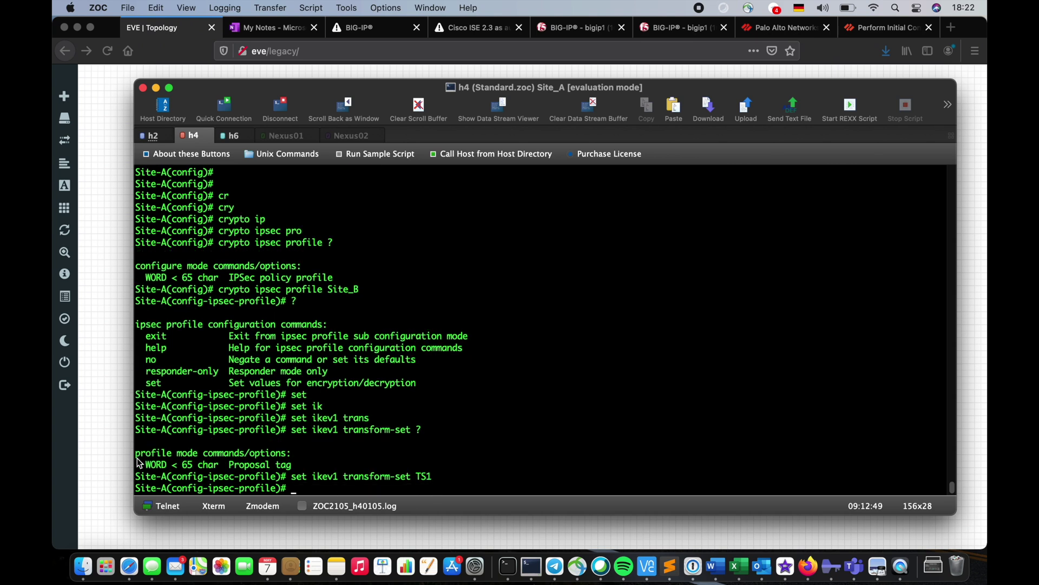
# Set the security-association lifetime to 3600 seconds and exit the profile
pyautogui.write('set ?')
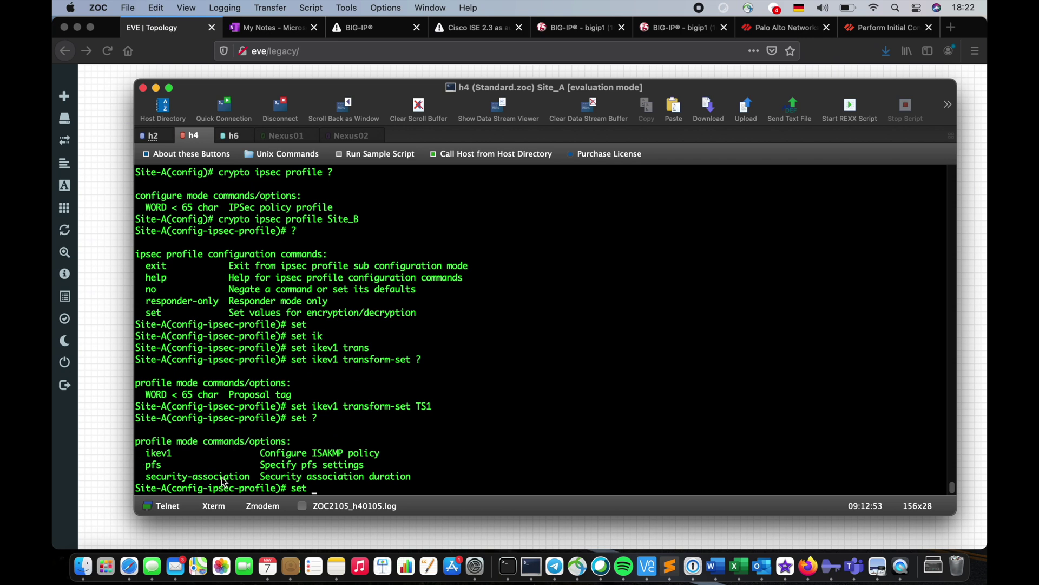
pyautogui.write('secu')
pyautogui.press('Tab')
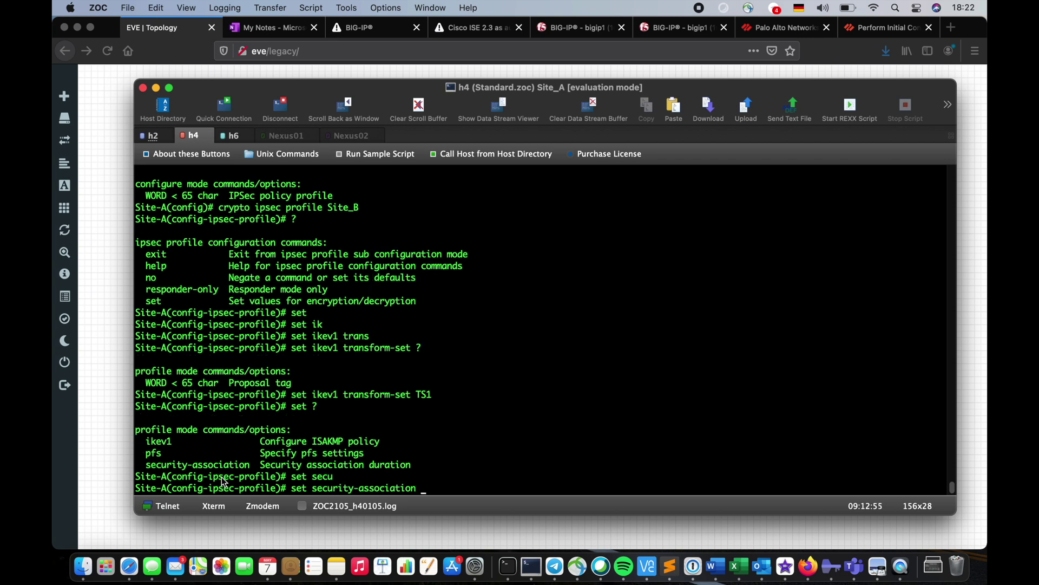
pyautogui.write('li')
pyautogui.press('Tab')
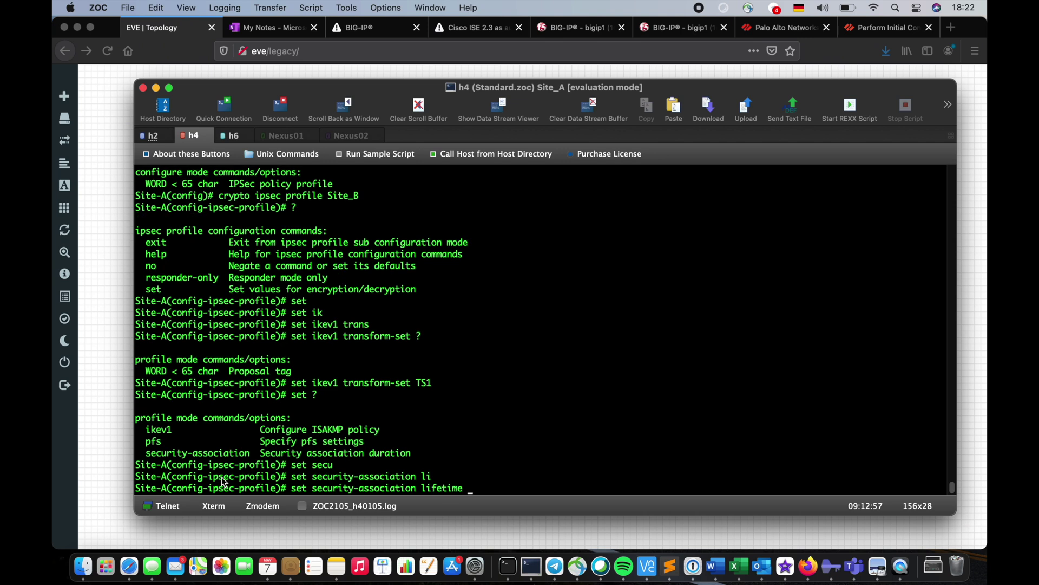
pyautogui.write('seco')
pyautogui.press('Tab')
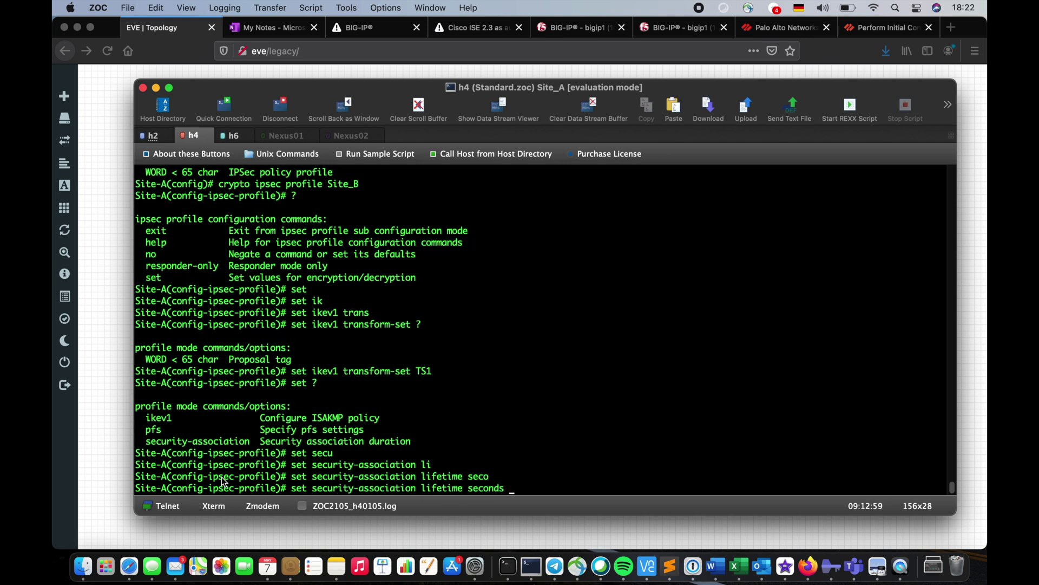
pyautogui.write('3600')
pyautogui.press('Return')
pyautogui.press('Return')
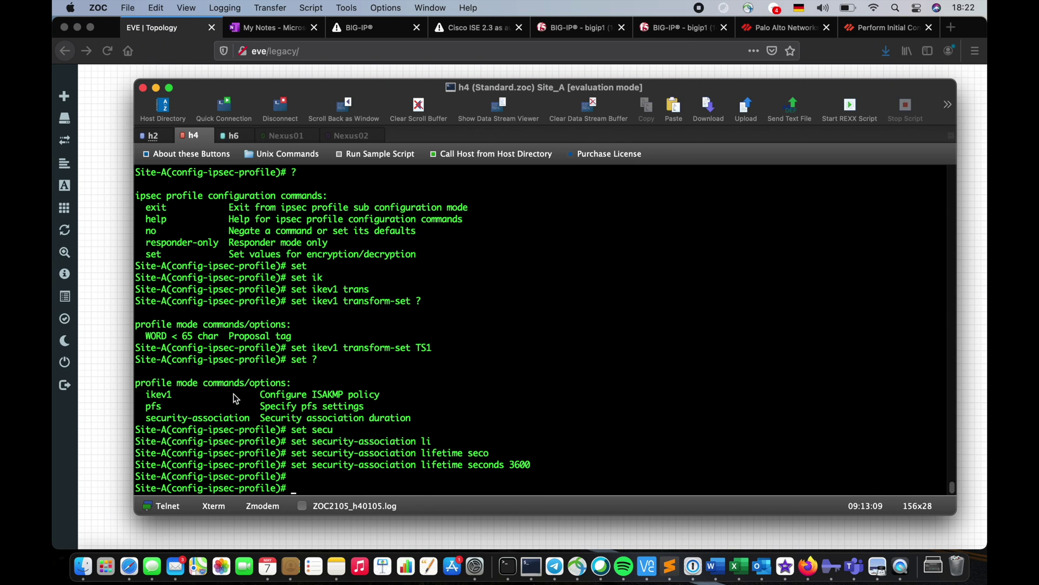
pyautogui.write('exit')
pyautogui.press('Return')
# Run 'sh run crypto ipsec' on Site_A to verify profile Site_B uses TS1
pyautogui.write('sh')
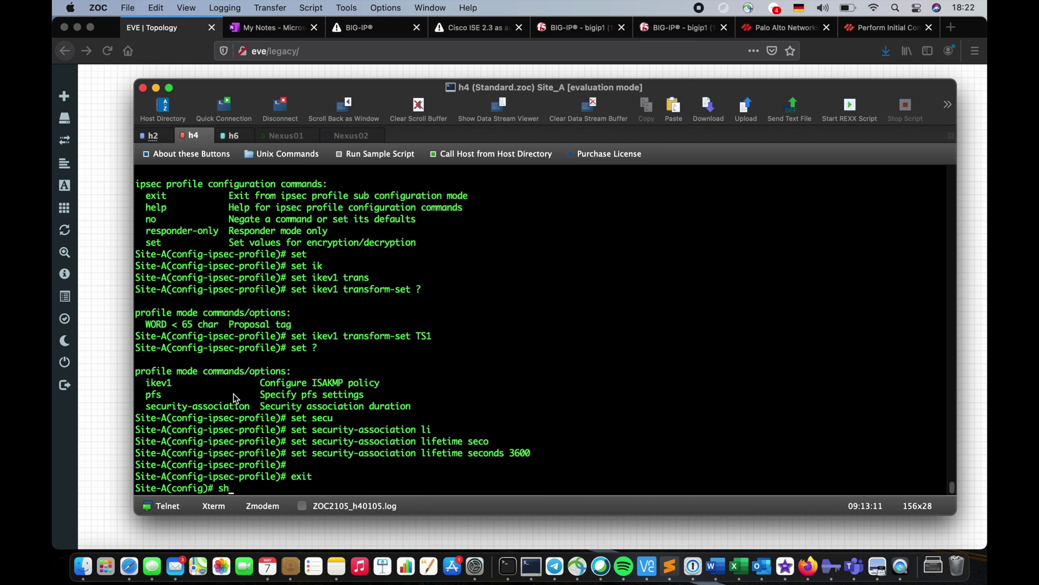
pyautogui.write(' run cr')
pyautogui.press('Tab')
pyautogui.write('ip')
pyautogui.press('Tab')
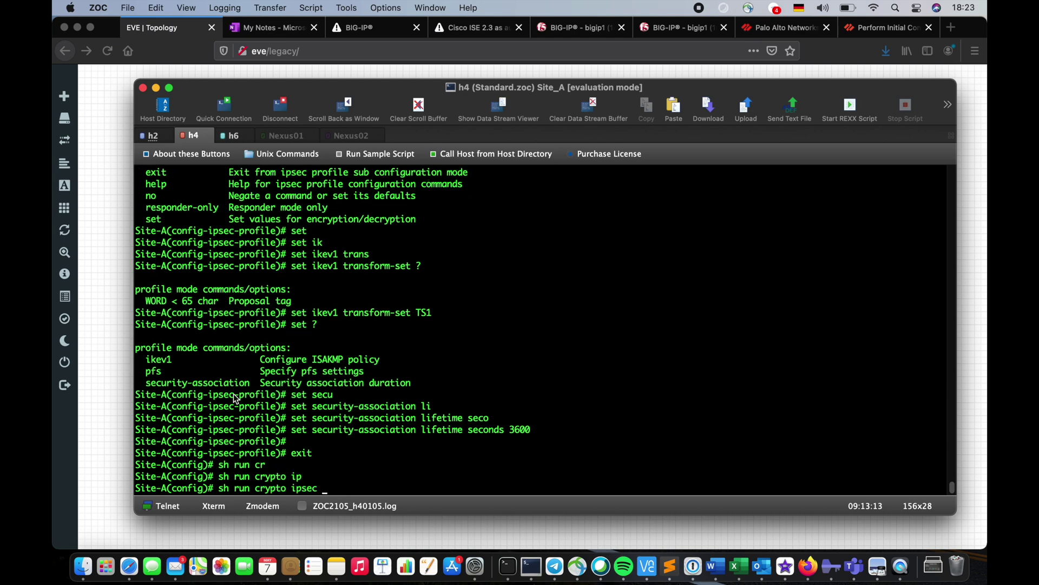
pyautogui.press('Return')
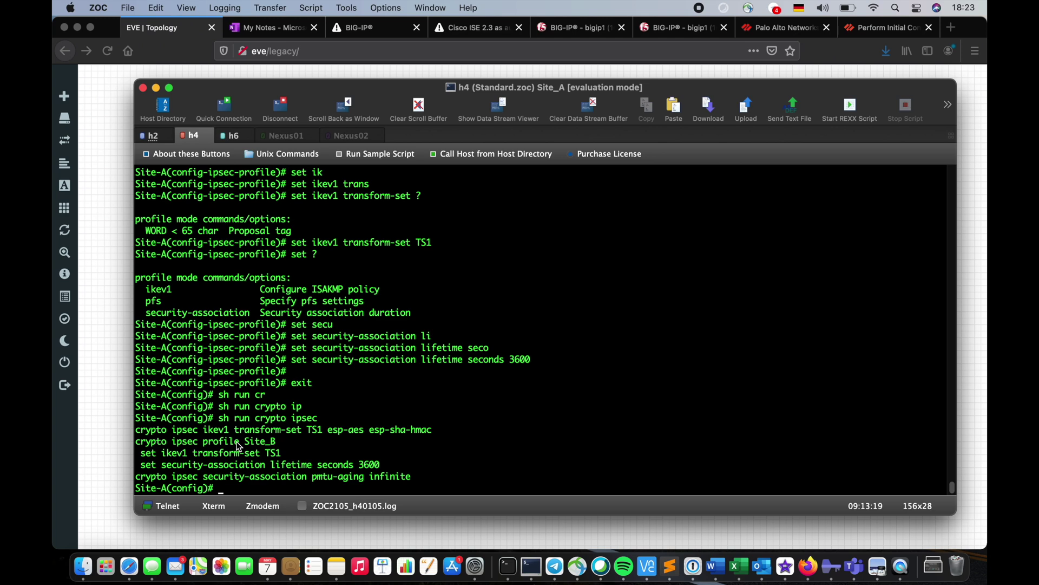
pyautogui.click(231, 136)
# Show Site-B's running crypto ipsec configuration
pyautogui.write('sh run cr')
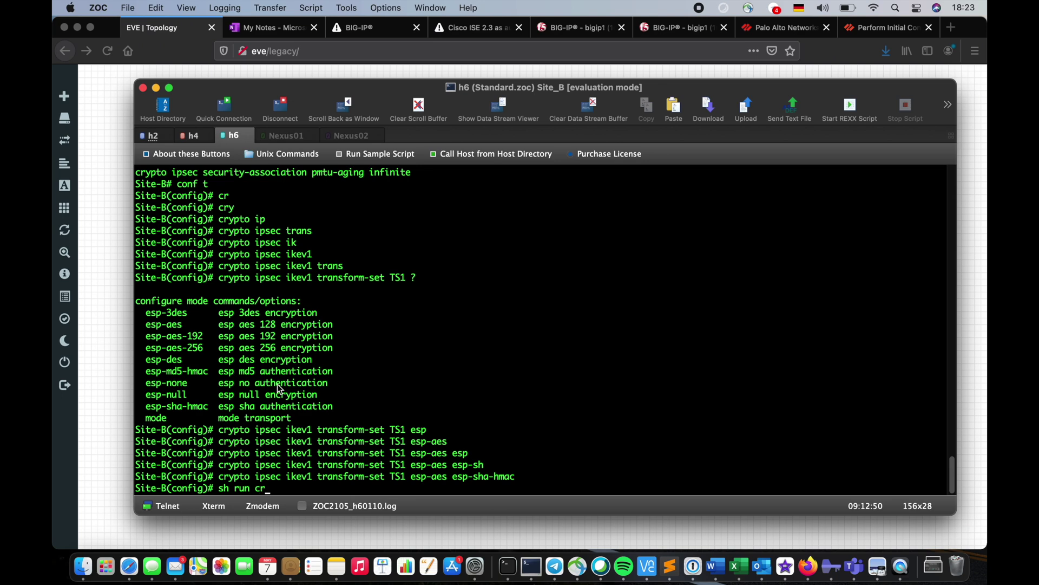
pyautogui.press('Tab')
pyautogui.write('ip')
pyautogui.press('Tab')
pyautogui.press('Return')
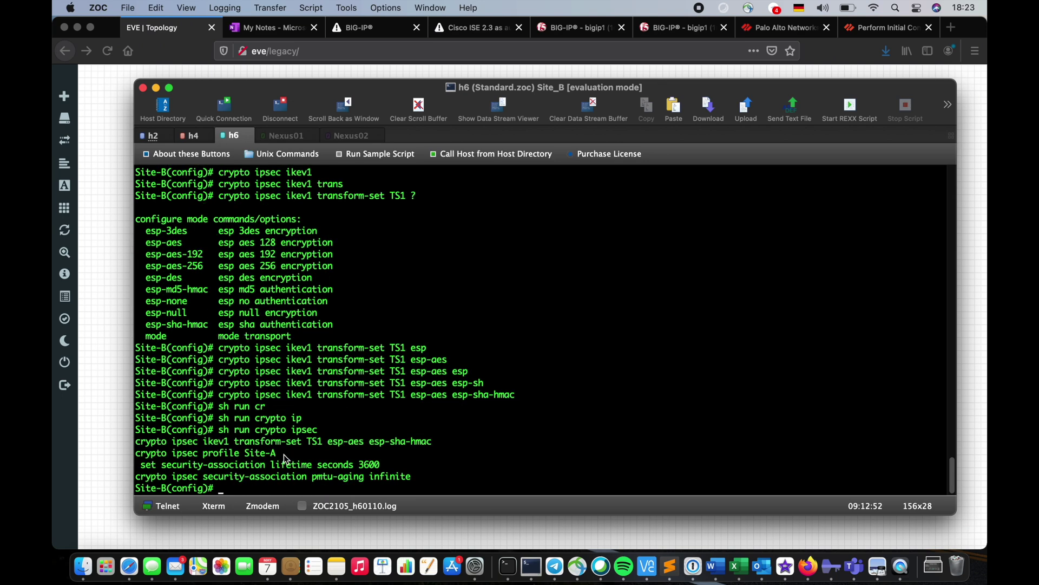
# Enter IPsec profile Site-A and assign it IKEv1 transform set TS1
pyautogui.moveTo(279, 455); pyautogui.dragTo(143, 457)
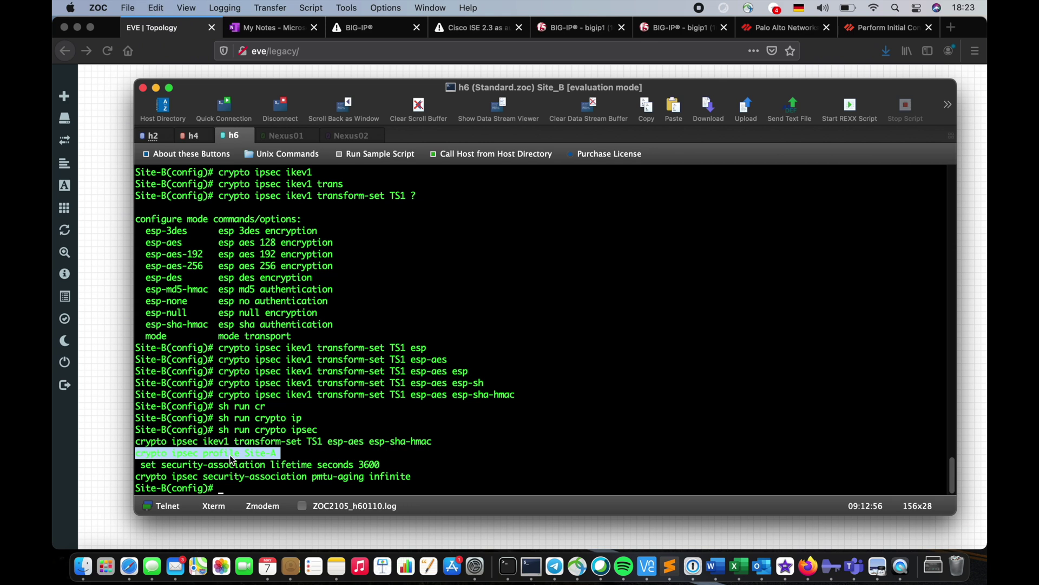
pyautogui.rightClick(230, 459)
pyautogui.press('Return')
pyautogui.write('set ikev1')
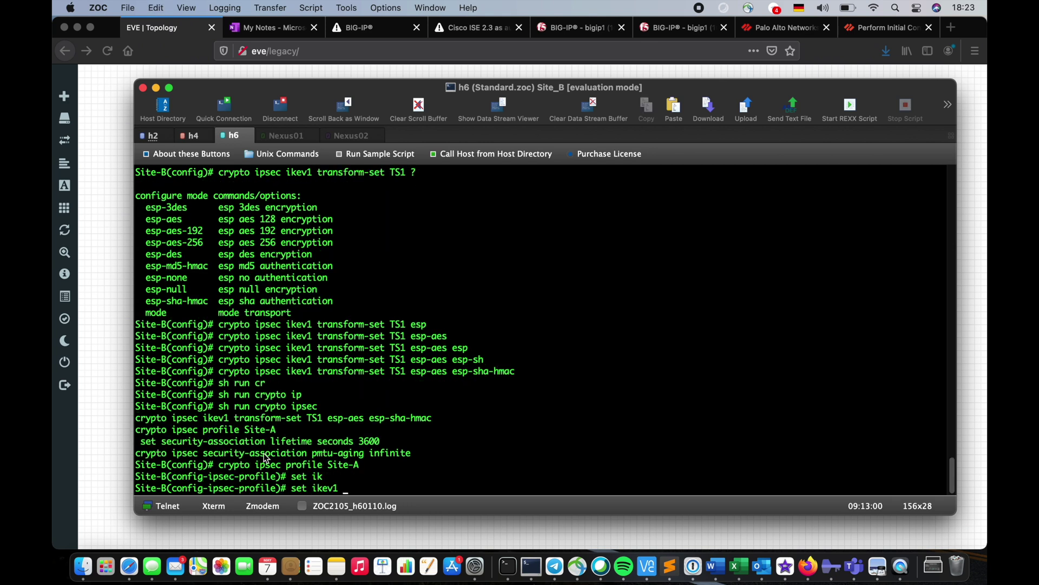
pyautogui.write('trn')
pyautogui.press('Tab')
pyautogui.press('BackSpace')
pyautogui.write('an')
pyautogui.press('Tab')
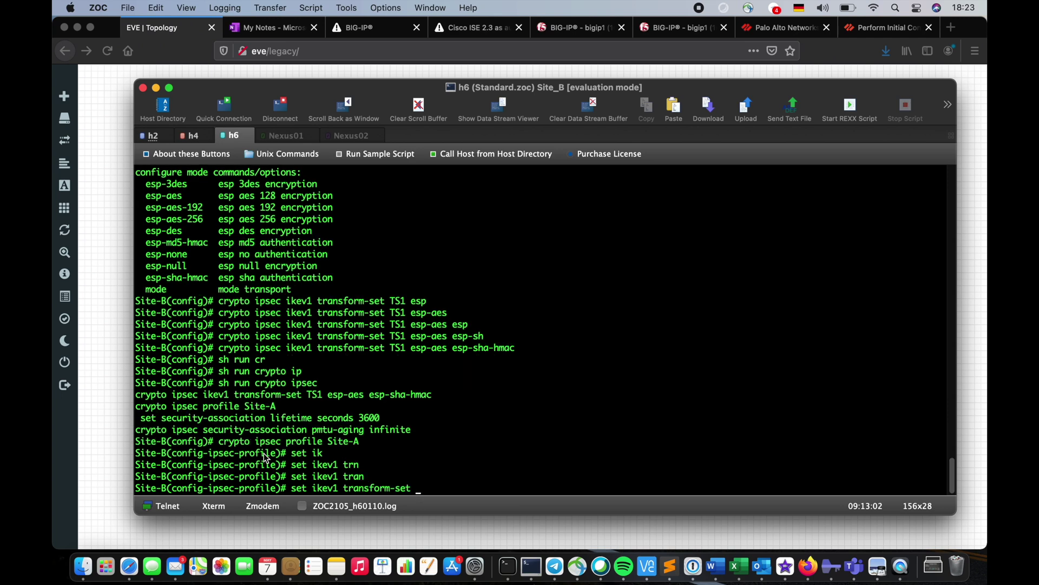
pyautogui.write('TS1')
pyautogui.press('Return')
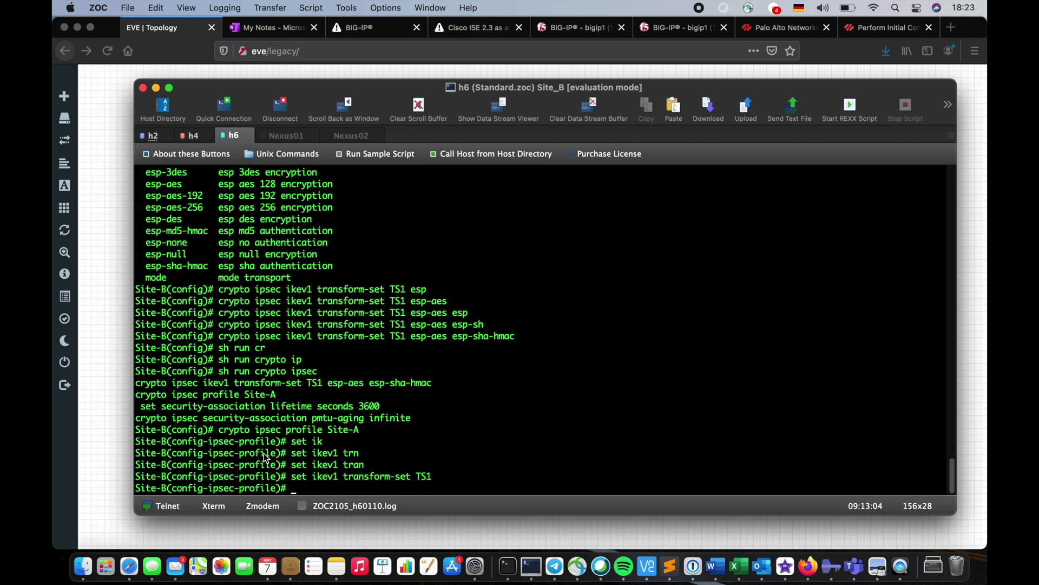
# Set the profile's security-association lifetime to 3600 seconds and exit profile mode
pyautogui.write('set li')
pyautogui.press('Tab')
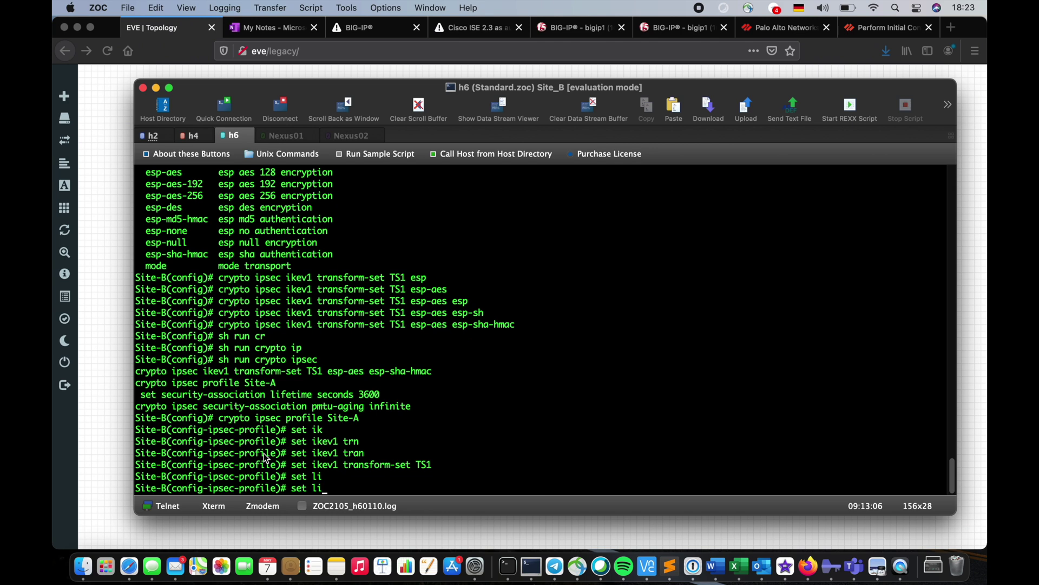
pyautogui.write('secu')
pyautogui.press('Tab')
pyautogui.write('li')
pyautogui.press('Tab')
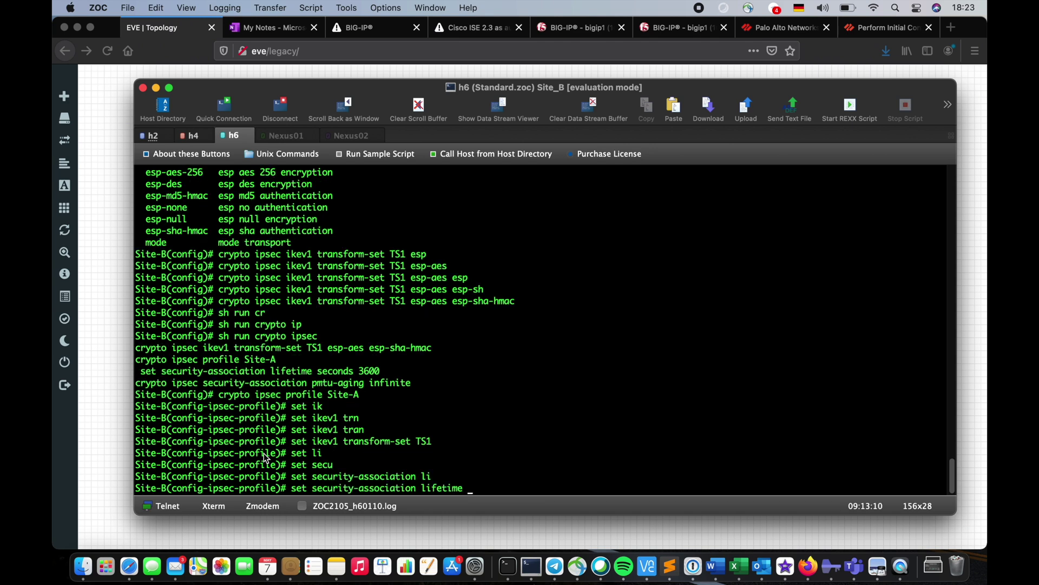
pyautogui.write('sec')
pyautogui.press('Tab')
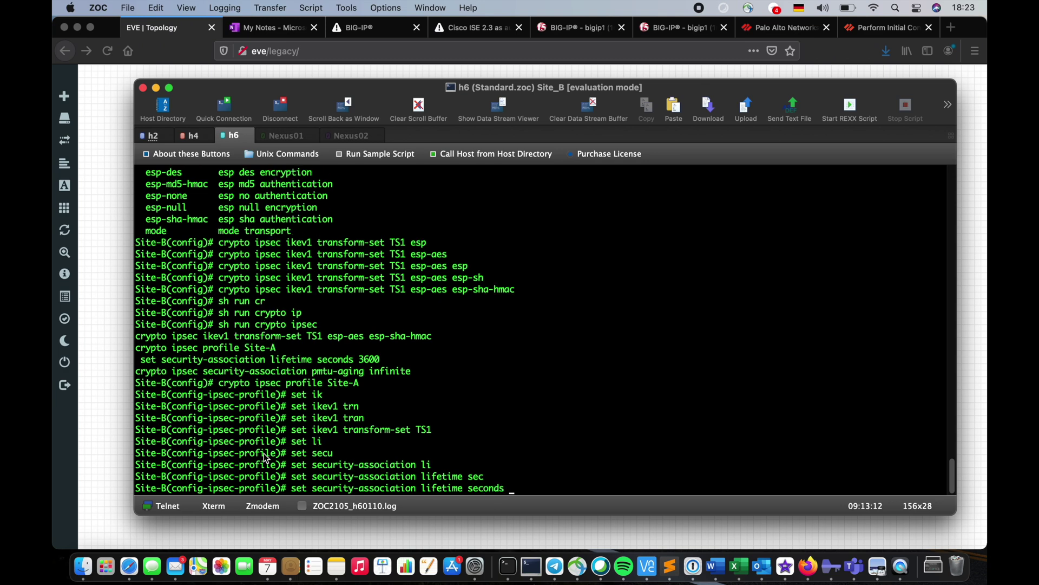
pyautogui.write('3600')
pyautogui.press('Return')
pyautogui.press('Return')
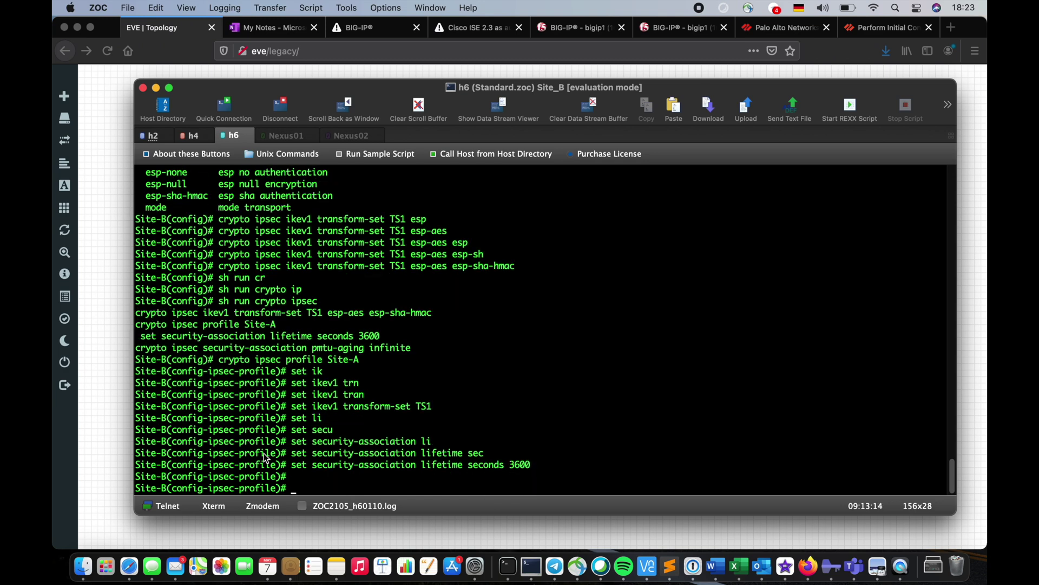
pyautogui.press('Return')
pyautogui.write('exit')
pyautogui.press('Return')
pyautogui.press('Return')
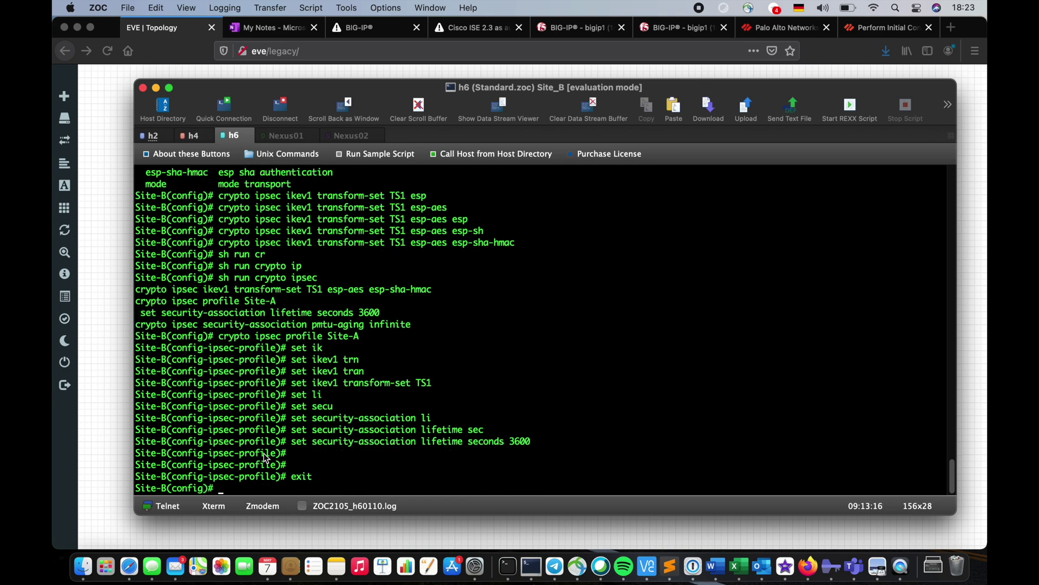
# Review the updated crypto ipsec running configuration with sh run crypto ipsec
pyautogui.write('sh run cr')
pyautogui.press('Tab')
pyautogui.write('ip')
pyautogui.press('Tab')
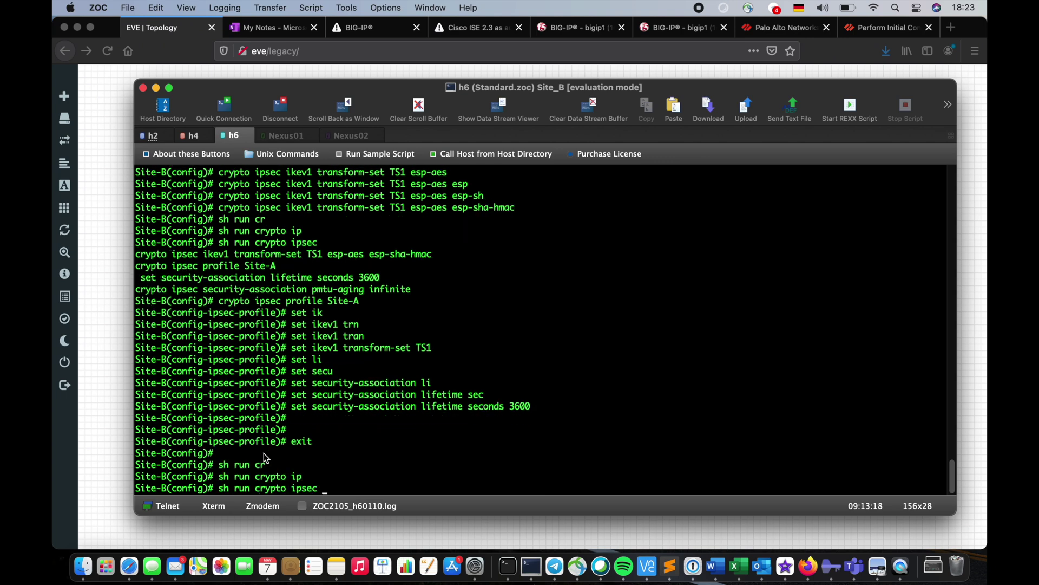
pyautogui.press('Return')
pyautogui.write('+')
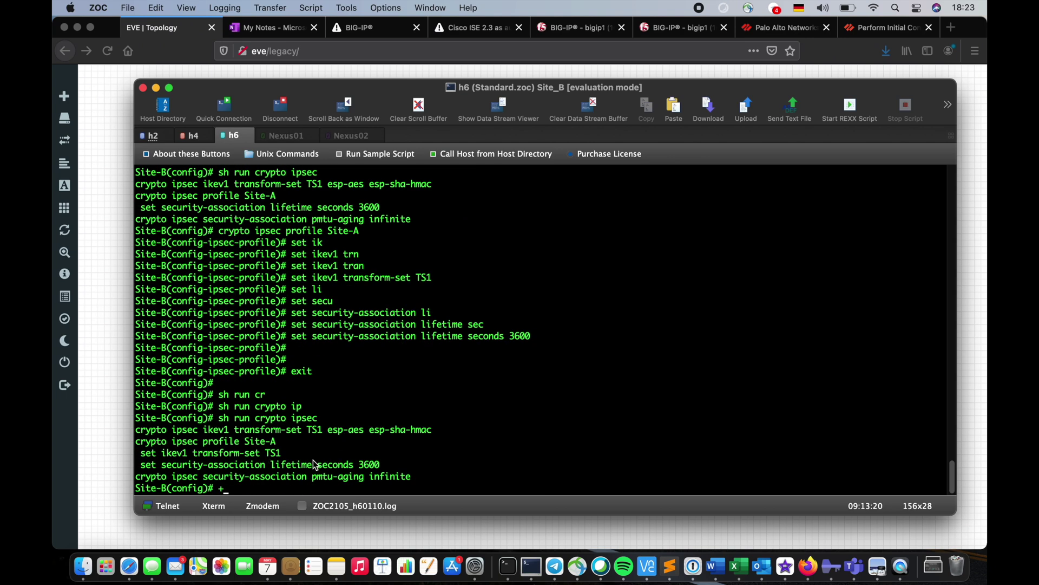
pyautogui.press('BackSpace')
# Run sh run tunnel-group to confirm no tunnel groups exist yet
pyautogui.write('sh run tun')
pyautogui.press('Tab')
pyautogui.press('Return')
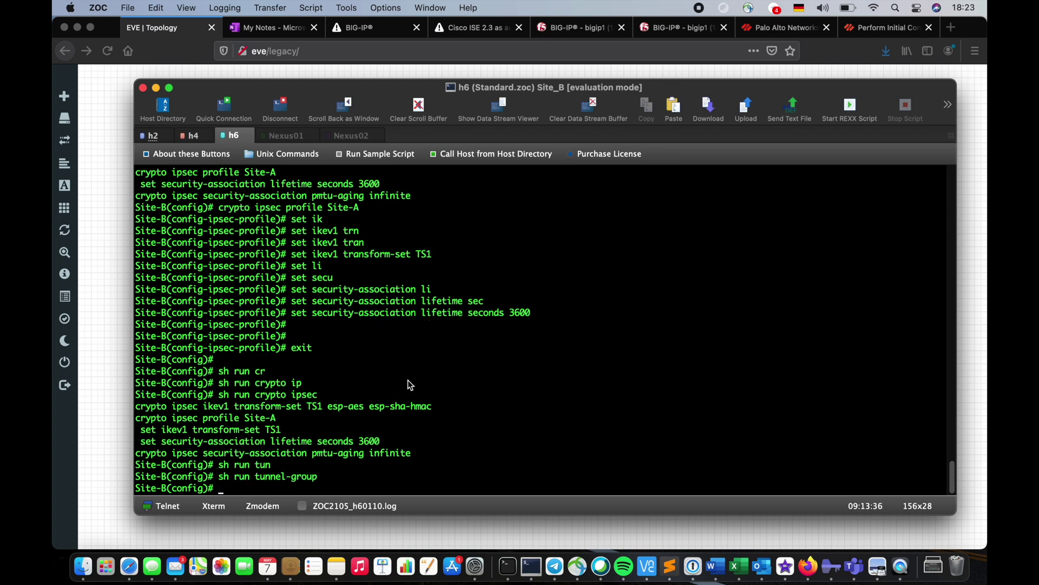
# Begin a tunnel-group command for peer 203.205.206.2
pyautogui.write('tun')
pyautogui.press('Tab')
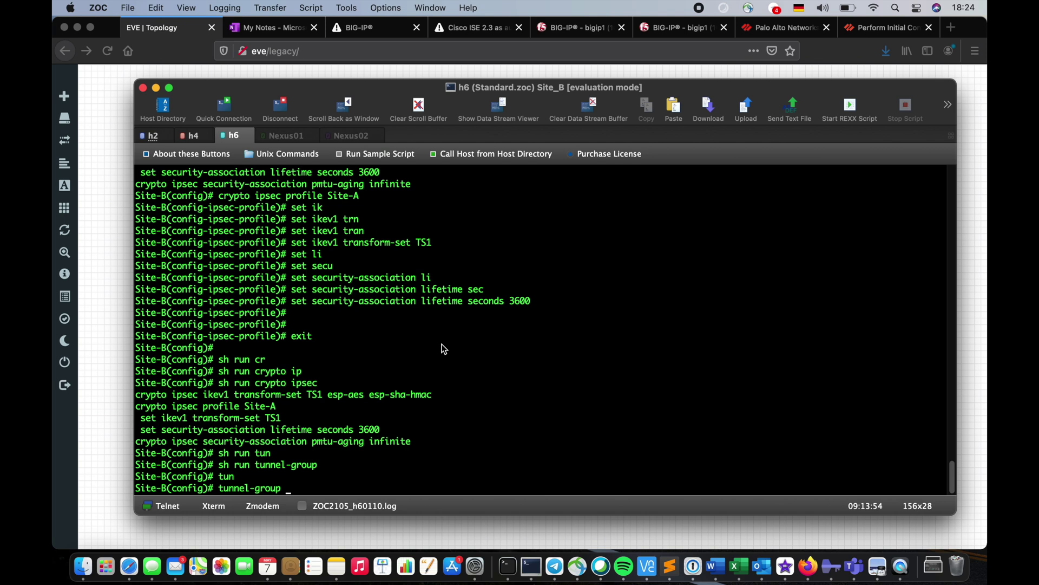
pyautogui.write('203.205.206.2 ')
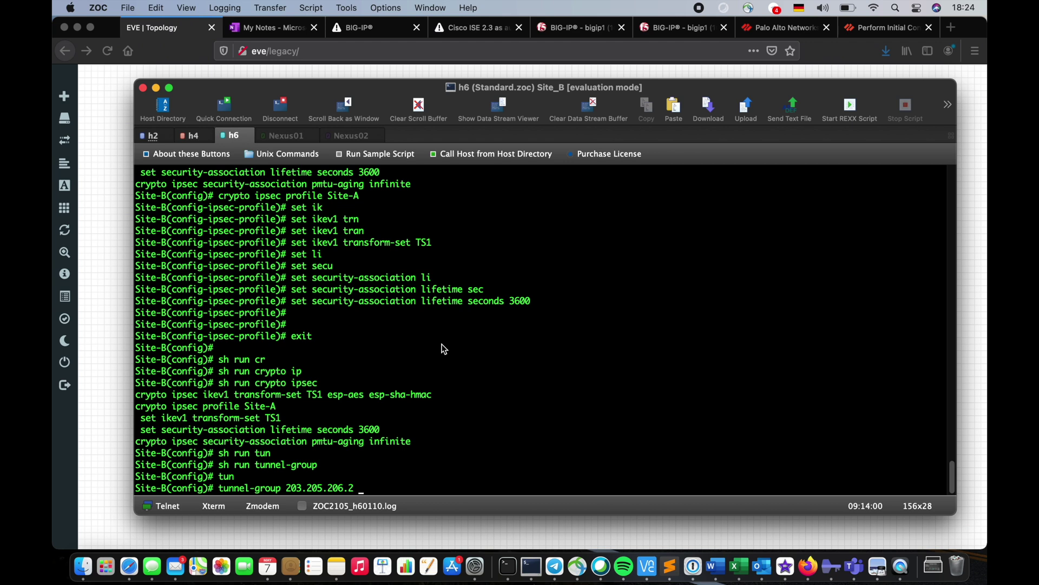
pyautogui.write('ip')
# Create tunnel group 203.205.206.2 with type ipsec-l2l
pyautogui.press('Tab')
pyautogui.press('BackSpace')
pyautogui.press('BackSpace')
pyautogui.write('ty')
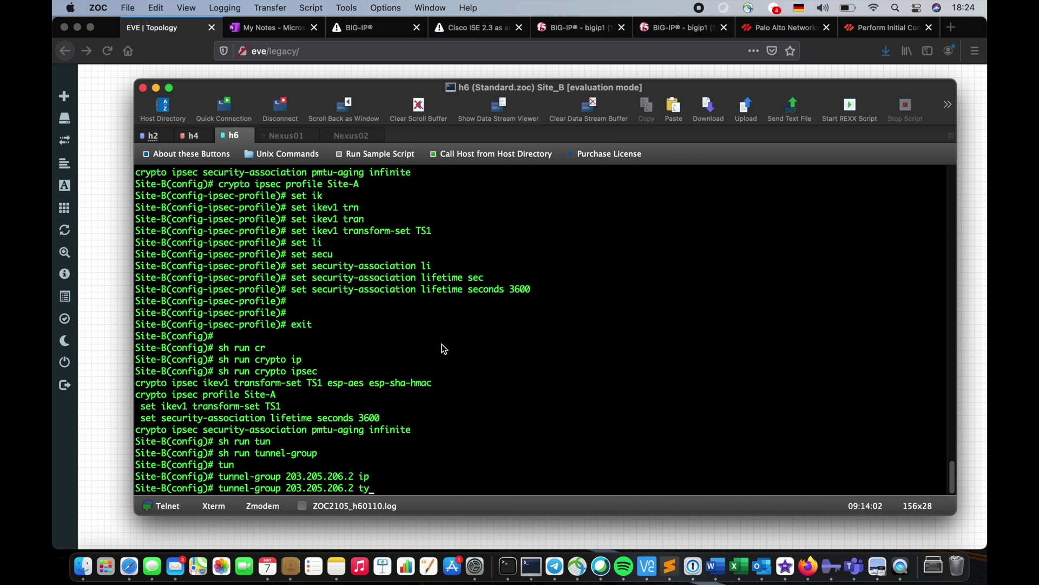
pyautogui.press('Tab')
pyautogui.write('ip')
pyautogui.press('Tab')
pyautogui.write('l2l')
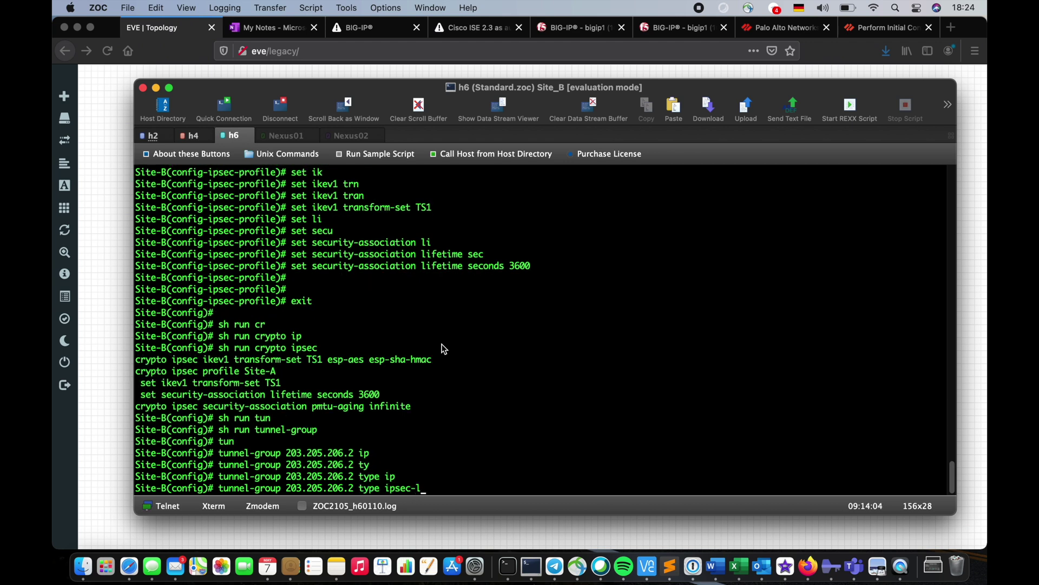
pyautogui.press('Tab')
pyautogui.press('Return')
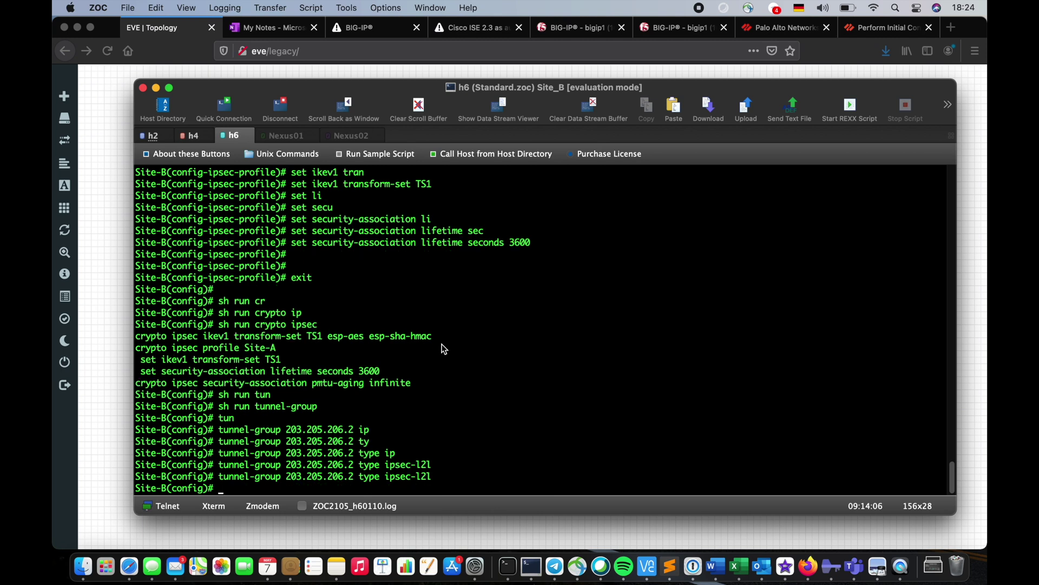
# In the tunnel group's ipsec-attributes, set an IKEv1 pre-shared key
pyautogui.press('Up')
pyautogui.press('BackSpace')
pyautogui.press('BackSpace')
pyautogui.press('BackSpace')
pyautogui.press('BackSpace')
pyautogui.press('BackSpace')
pyautogui.press('BackSpace')
pyautogui.press('BackSpace')
pyautogui.press('BackSpace')
pyautogui.press('BackSpace')
pyautogui.press('BackSpace')
pyautogui.press('BackSpace')
pyautogui.press('BackSpace')
pyautogui.press('BackSpace')
pyautogui.press('BackSpace')
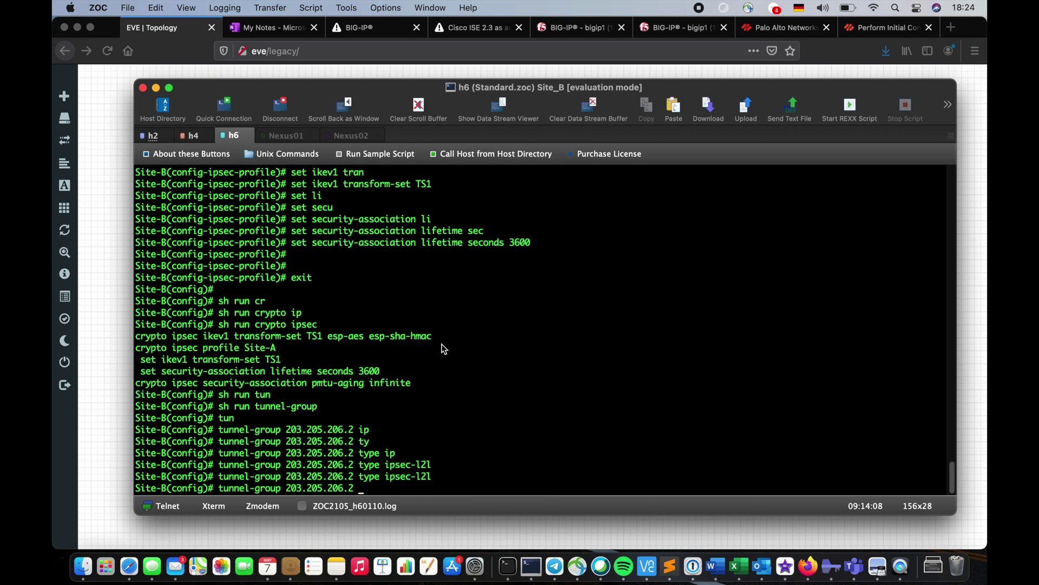
pyautogui.write('ips')
pyautogui.press('Tab')
pyautogui.press('Return')
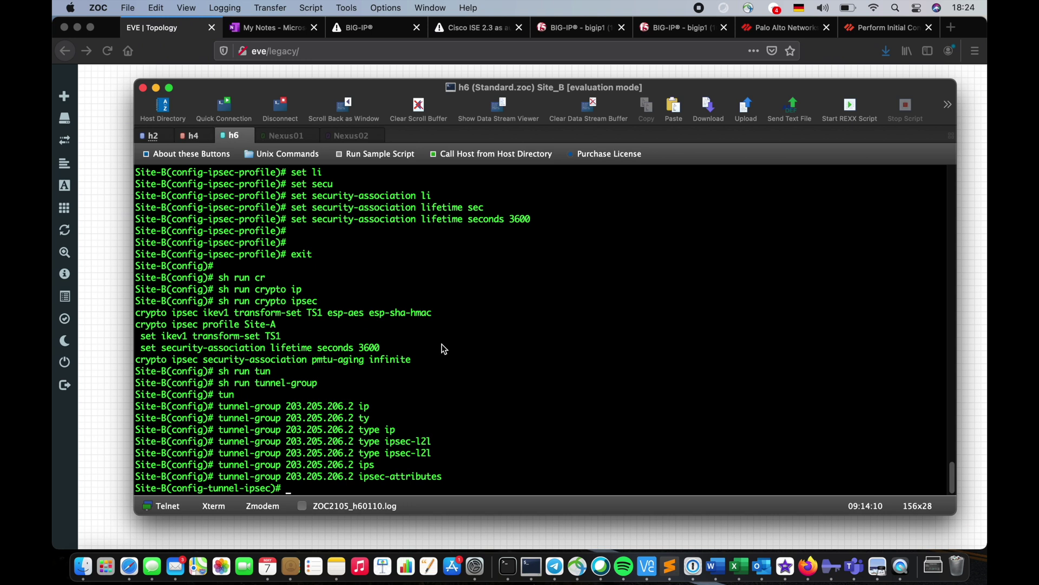
pyautogui.write('ik')
pyautogui.press('Tab')
pyautogui.write('1')
pyautogui.press('Tab')
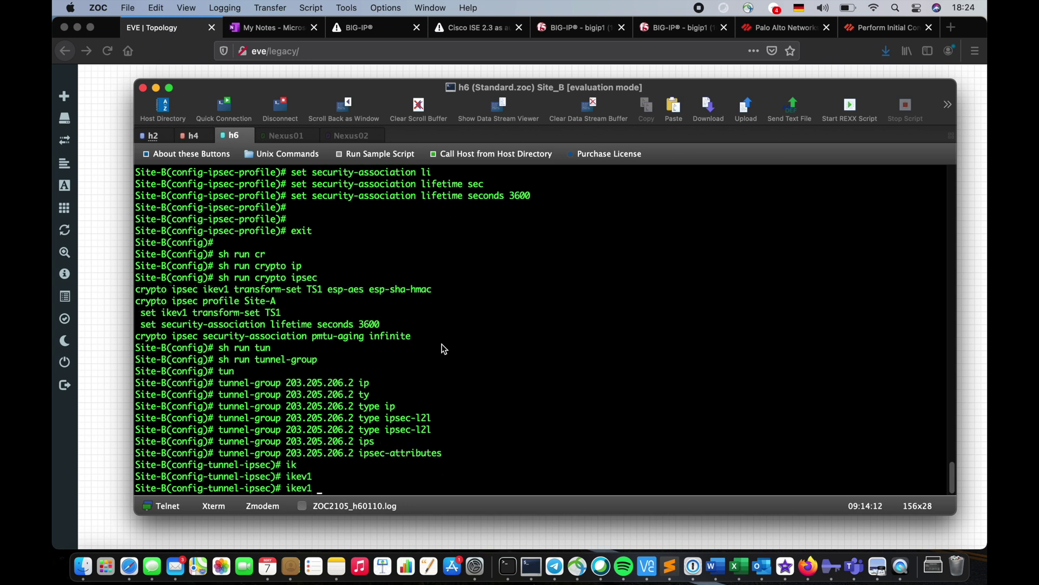
pyautogui.write('pre')
pyautogui.press('Tab')
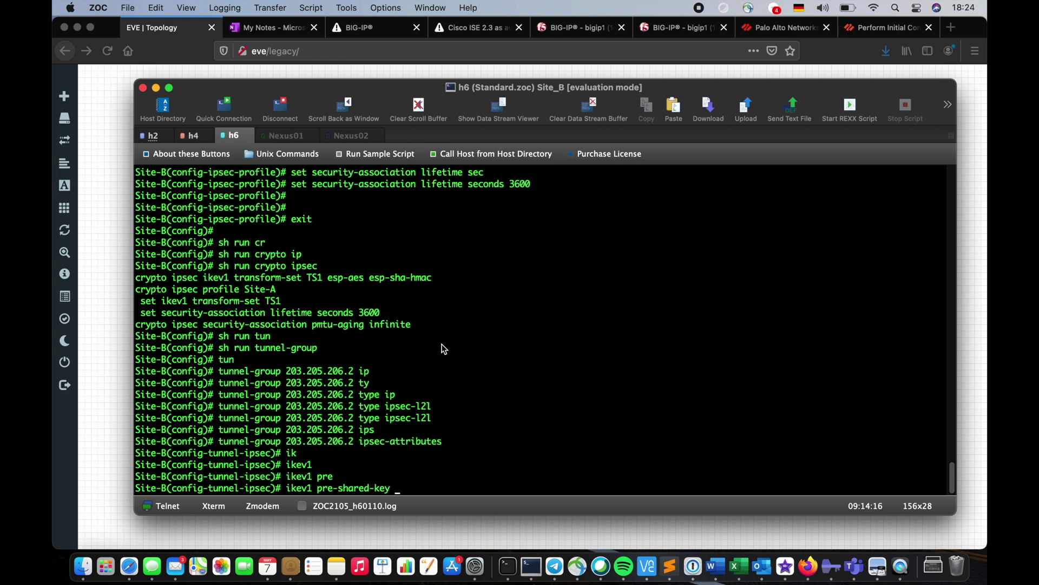
pyautogui.write('cisco')
pyautogui.press('Return')
# Exit the tunnel attributes configuration and switch to the Site-A firewall session
pyautogui.write('e')
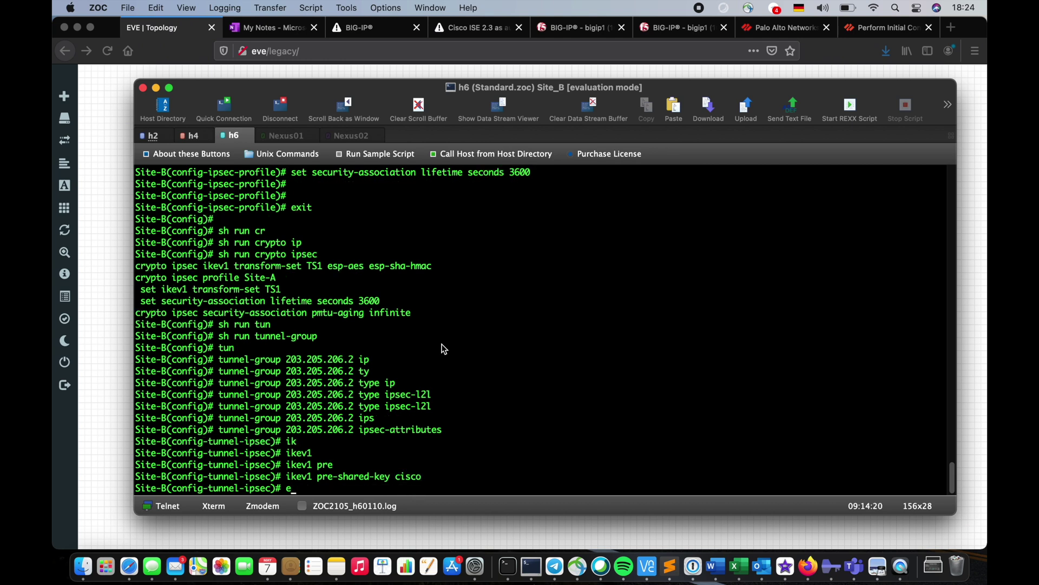
pyautogui.write('xit')
pyautogui.press('Return')
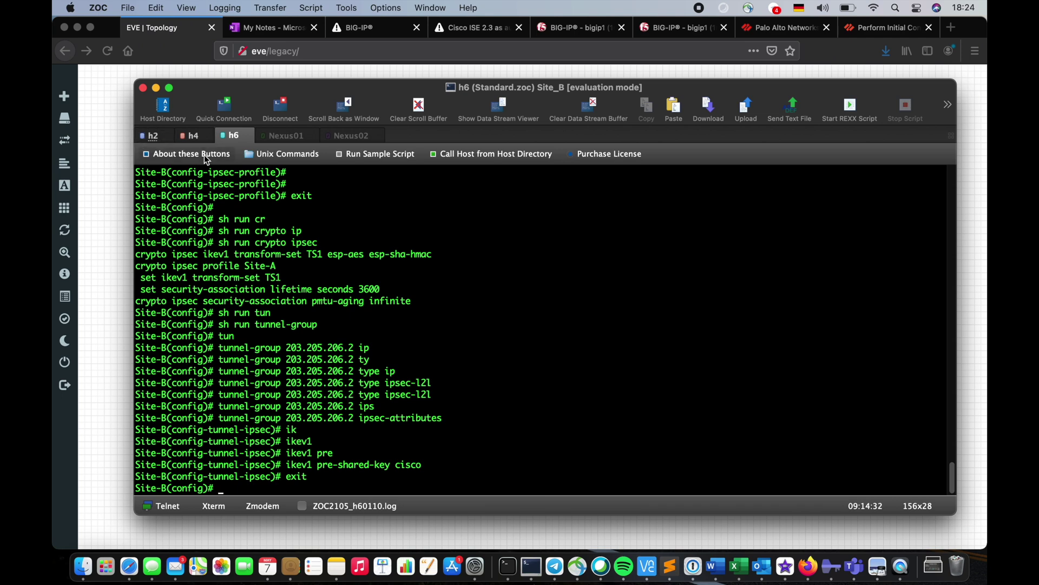
pyautogui.click(184, 135)
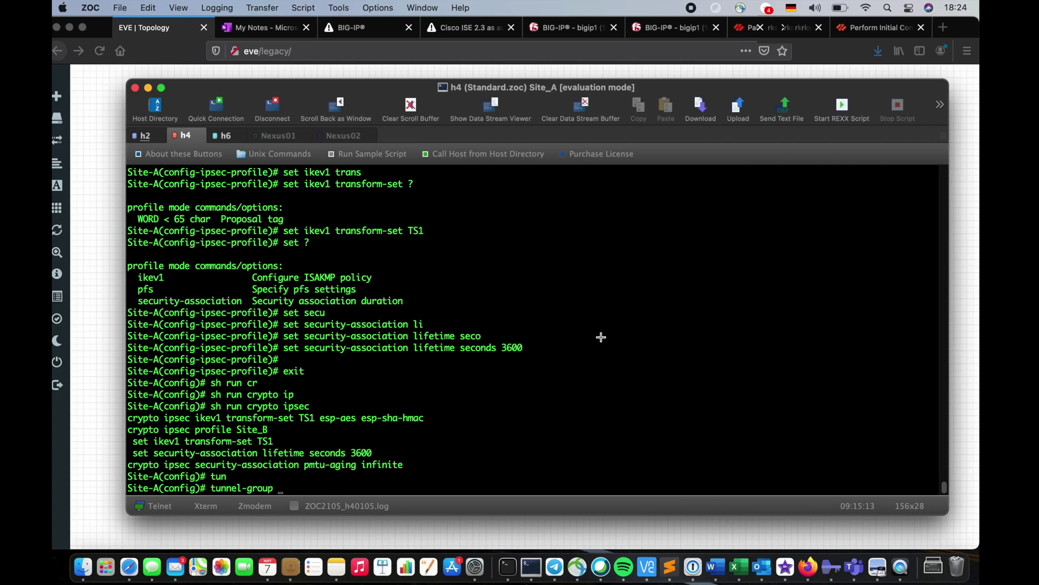
# Enter ipsec-attributes mode for tunnel group 180.204.206.2
pyautogui.write('180.')
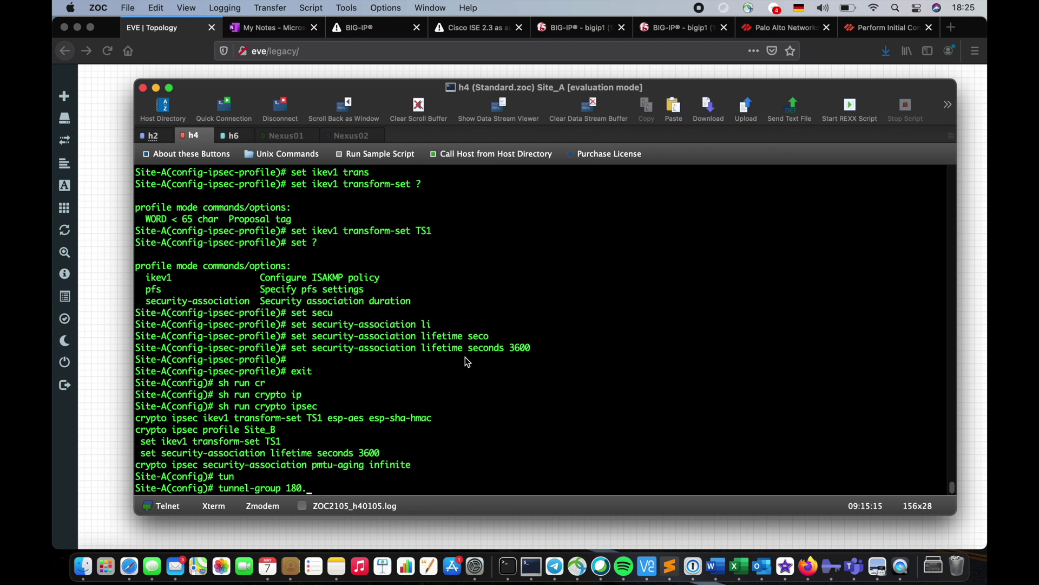
pyautogui.write('204.206.2 ip')
pyautogui.press('Tab')
pyautogui.press('BackSpace')
pyautogui.press('BackSpace')
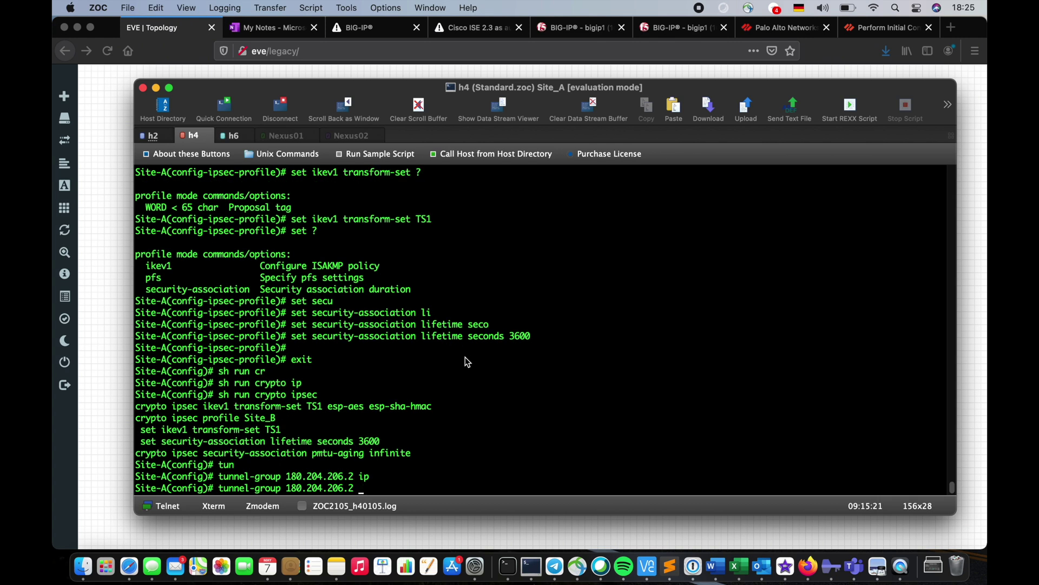
pyautogui.write('ty')
pyautogui.press('Tab')
pyautogui.write('ip')
pyautogui.press('Tab')
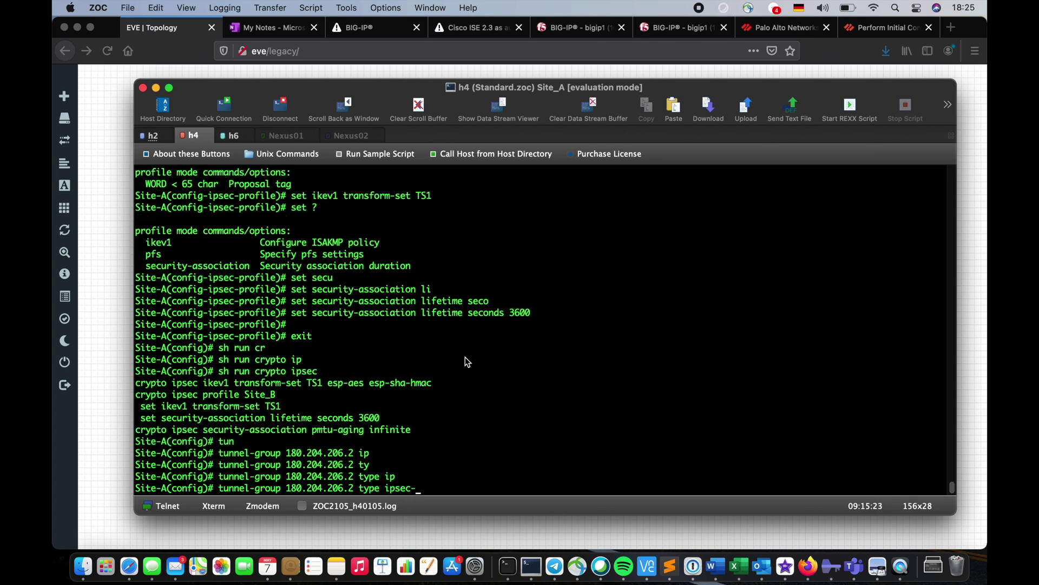
pyautogui.write('l2')
pyautogui.press('Tab')
pyautogui.press('Tab')
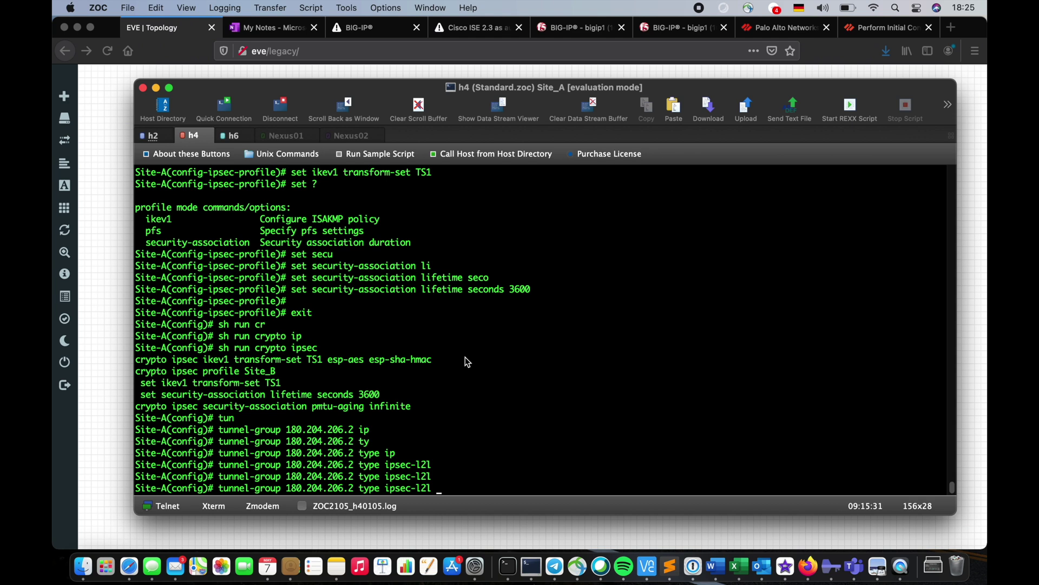
pyautogui.press('BackSpace')
pyautogui.press('BackSpace')
pyautogui.press('BackSpace')
pyautogui.press('BackSpace')
pyautogui.press('BackSpace')
pyautogui.press('BackSpace')
pyautogui.press('BackSpace')
pyautogui.press('BackSpace')
pyautogui.press('BackSpace')
pyautogui.press('BackSpace')
pyautogui.press('BackSpace')
pyautogui.press('BackSpace')
pyautogui.press('BackSpace')
pyautogui.press('BackSpace')
pyautogui.press('BackSpace')
pyautogui.write('ip')
pyautogui.press('Tab')
pyautogui.press('Return')
# Set the IKEv1 pre-shared key and exit to global configuration
pyautogui.write('ik')
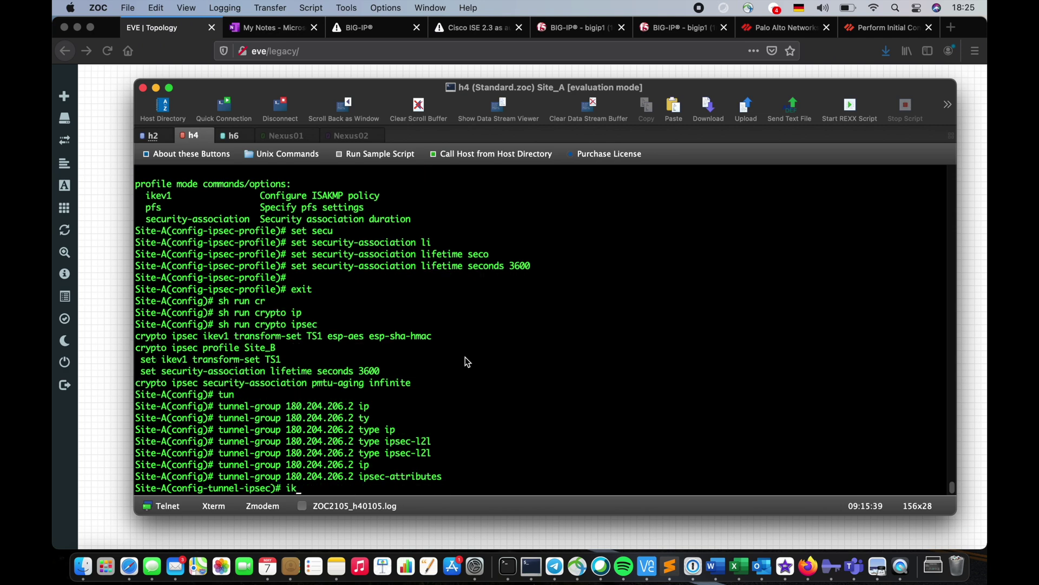
pyautogui.press('Tab')
pyautogui.write('1')
pyautogui.press('Tab')
pyautogui.write('prwe')
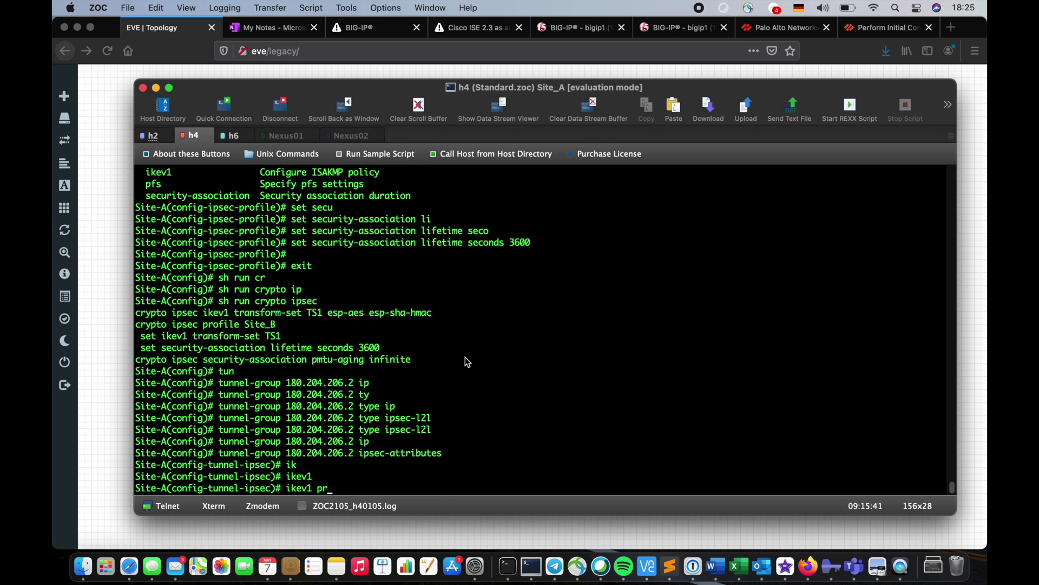
pyautogui.press('BackSpace')
pyautogui.press('BackSpace')
pyautogui.press('Tab')
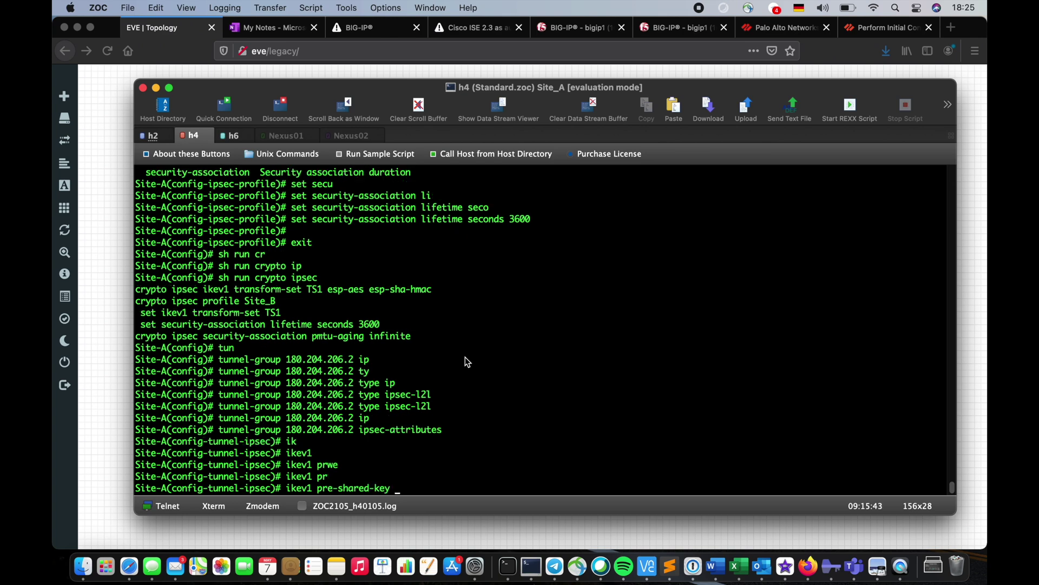
pyautogui.write('cisco')
pyautogui.press('Return')
pyautogui.press('Return')
pyautogui.write('exit')
pyautogui.press('Return')
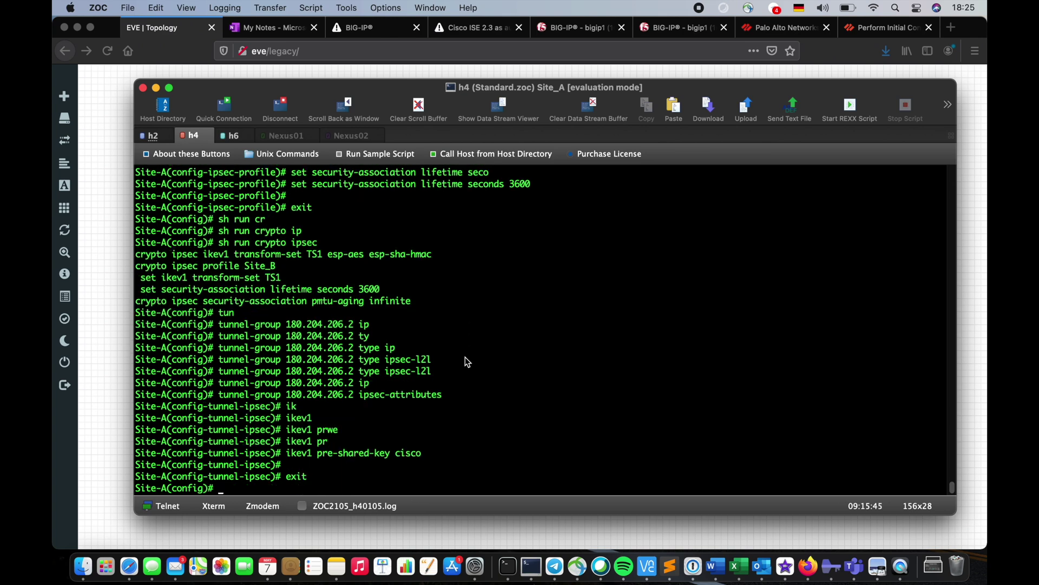
# Display the running tunnel-group configuration
pyautogui.write('sh run tun')
pyautogui.press('Tab')
pyautogui.press('Return')
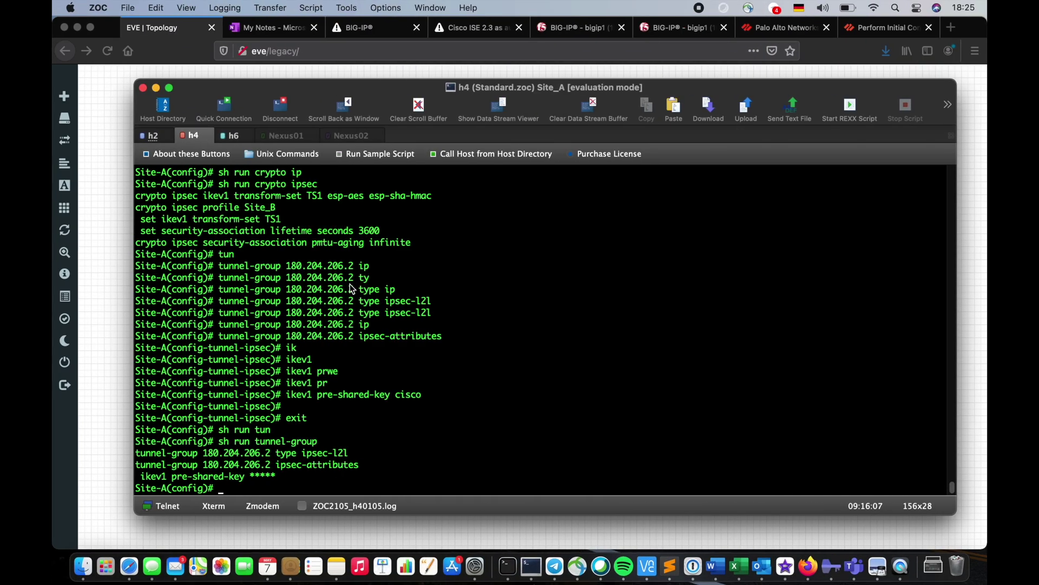
# Check valid tunnel numbers with 'interface tunnel ?' and enter tunnel interface 10
pyautogui.write('in')
pyautogui.write('t')
pyautogui.press('Tab')
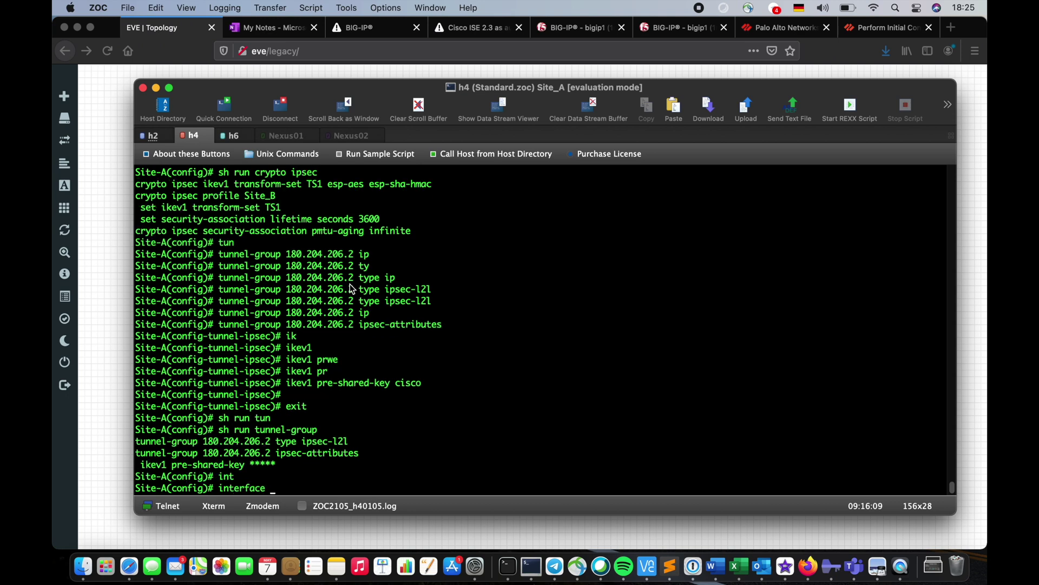
pyautogui.write('tun')
pyautogui.press('Tab')
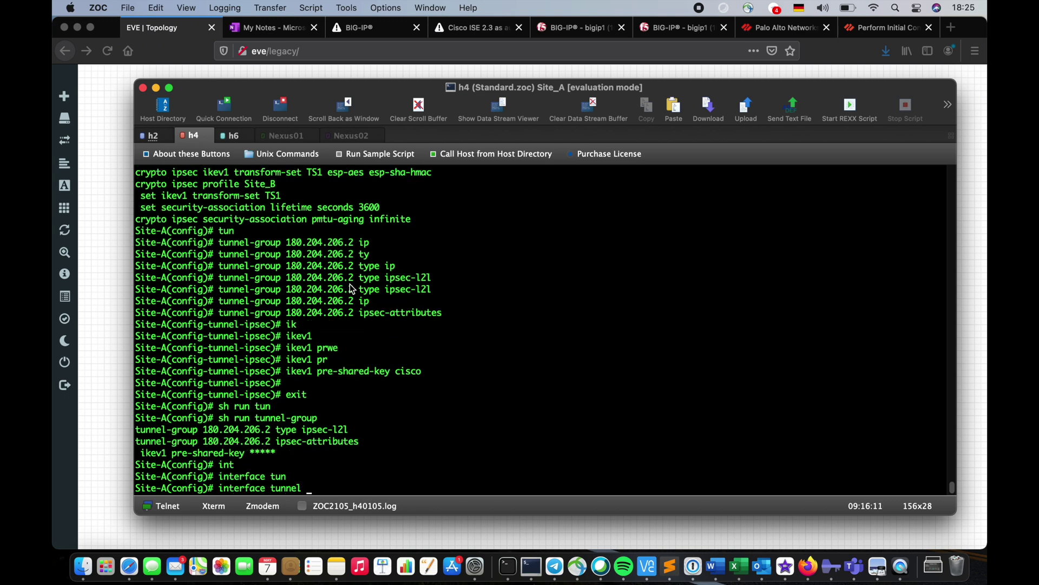
pyautogui.write('?')
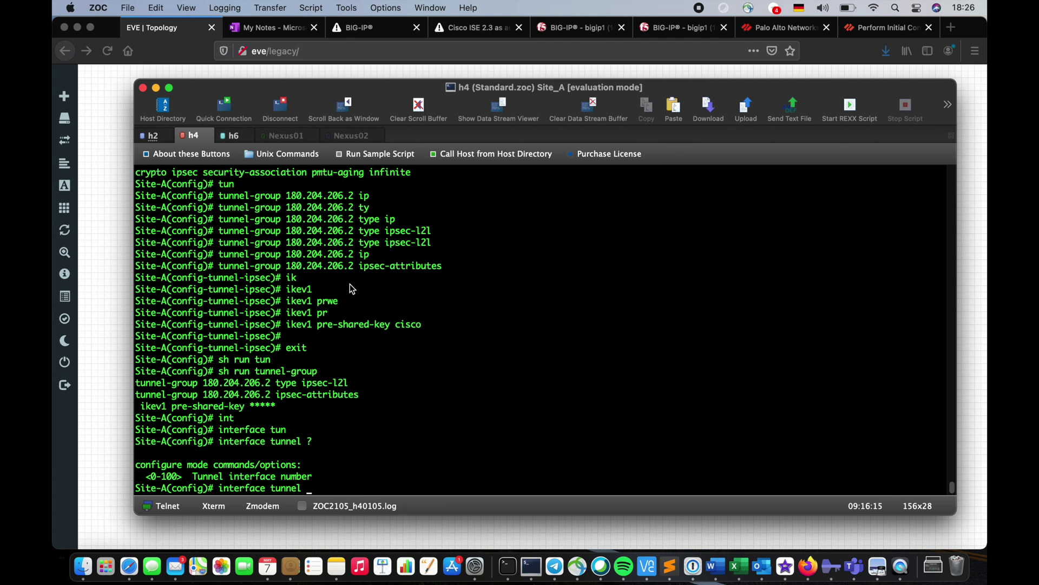
pyautogui.write('10')
pyautogui.press('Return')
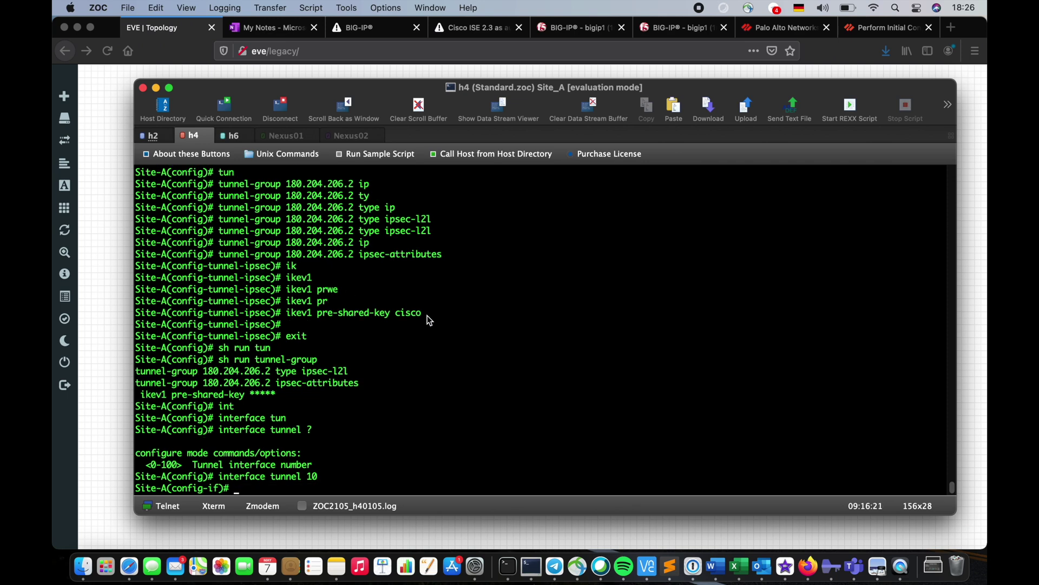
# Give tunnel 10 IP 10.10.10.1 mask 255.255.255.252 and nameif Site_B
pyautogui.write('?')
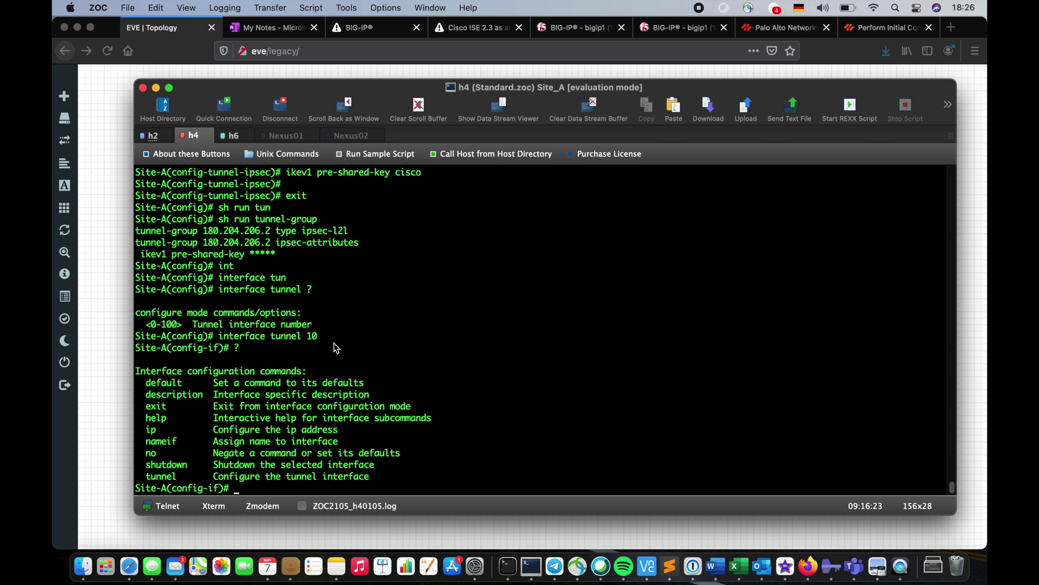
pyautogui.write('ip add')
pyautogui.press('Tab')
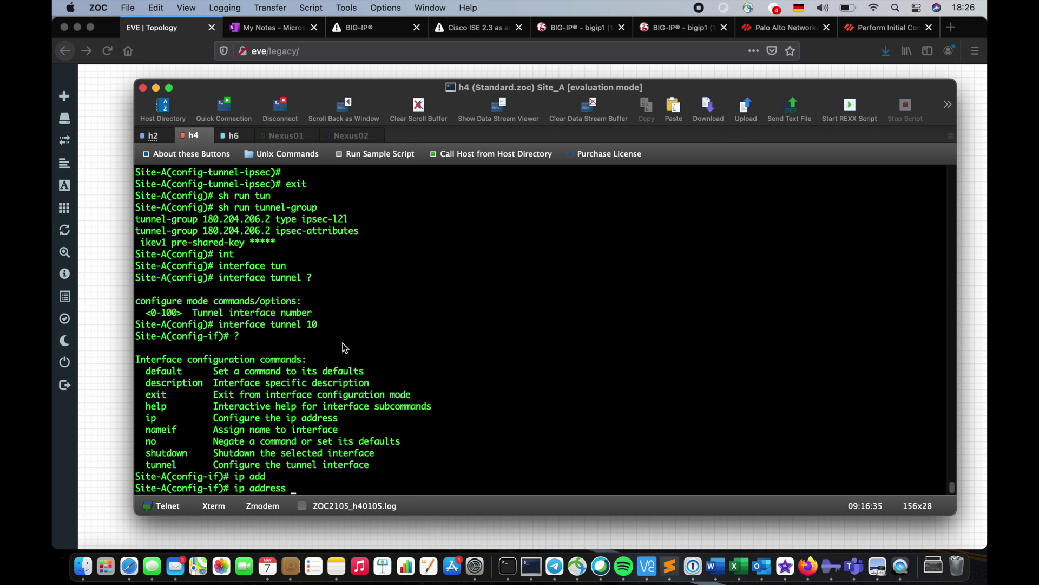
pyautogui.write('10.10.10.1 255.255.255.252')
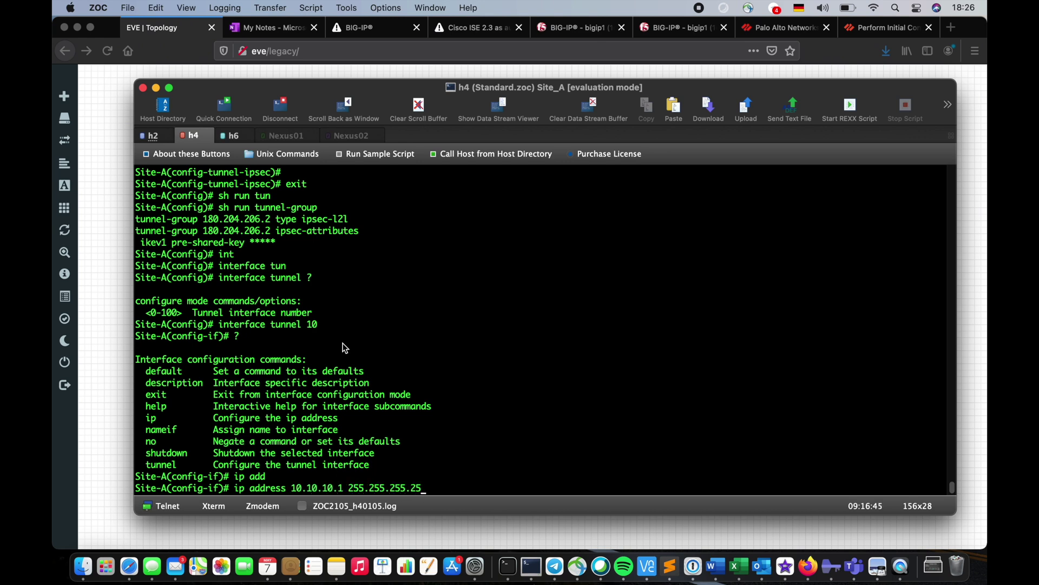
pyautogui.press('Return')
pyautogui.press('Return')
pyautogui.press('Return')
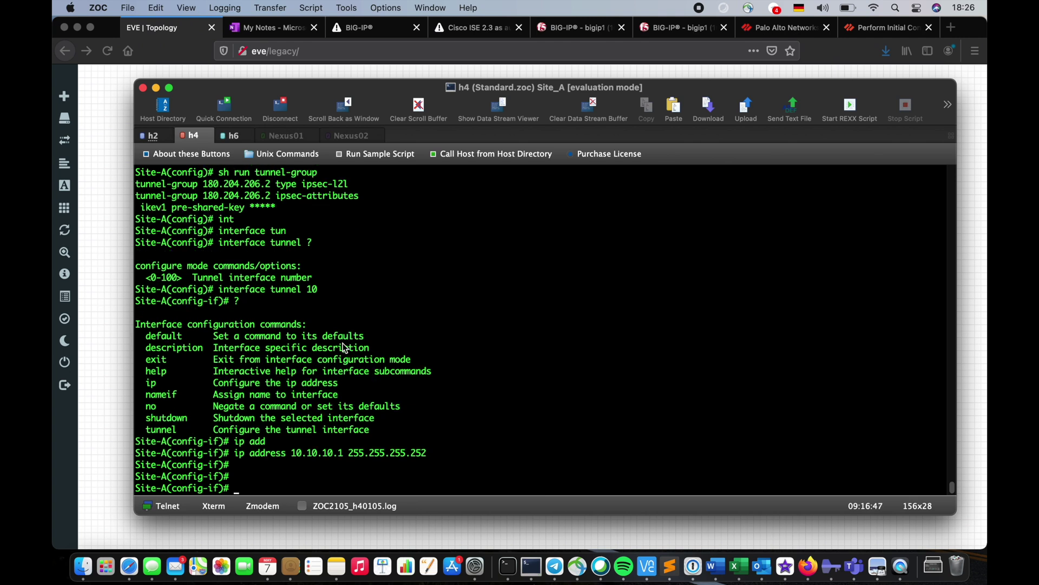
pyautogui.write('nameif Site_B')
pyautogui.press('Return')
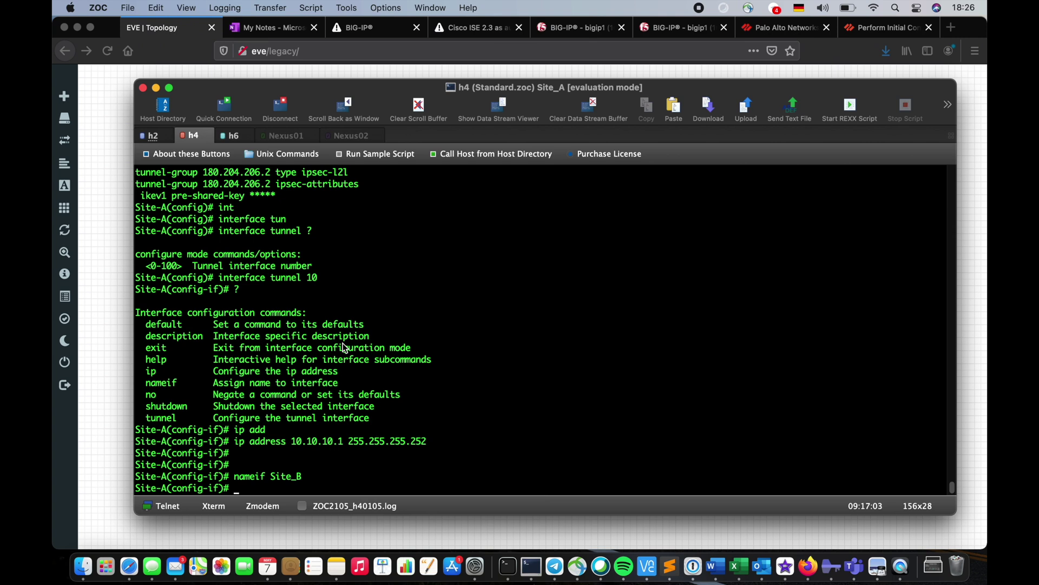
# Set tunnel 10's source to interface Outside
pyautogui.write('tun')
pyautogui.press('Tab')
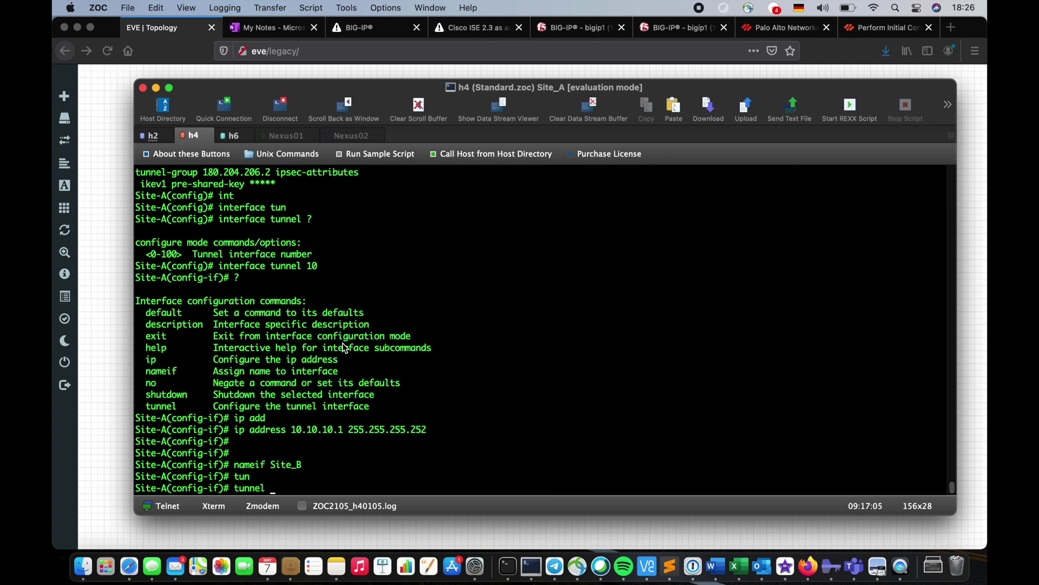
pyautogui.write('sou')
pyautogui.press('Tab')
pyautogui.write('in')
pyautogui.press('Tab')
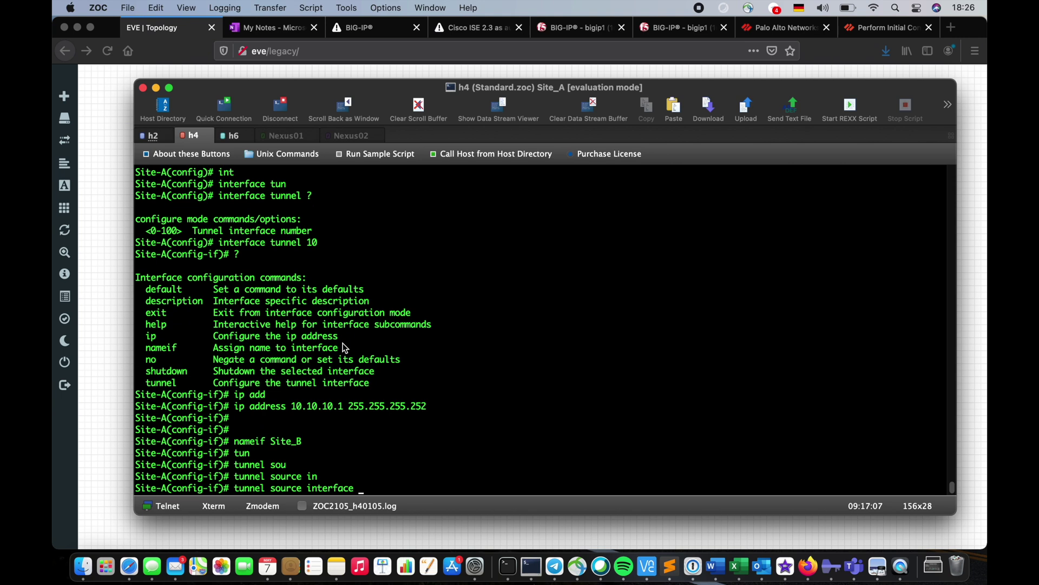
pyautogui.write('Ou')
pyautogui.press('Tab')
pyautogui.press('Return')
pyautogui.press('Return')
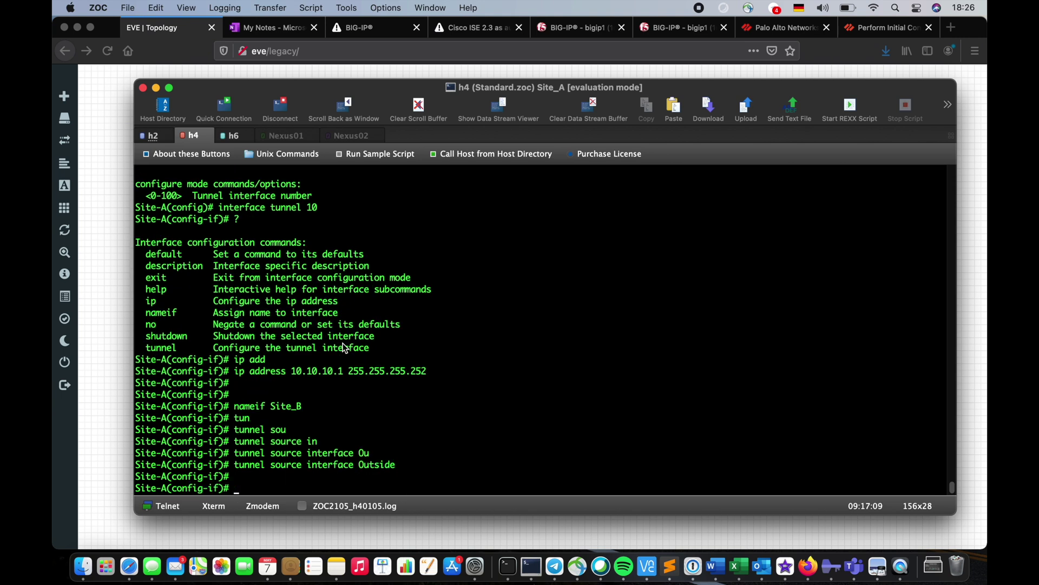
# Set the tunnel destination to peer 180.204.206.2, copied from the output
pyautogui.press('Up')
pyautogui.press('BackSpace')
pyautogui.press('BackSpace')
pyautogui.press('BackSpace')
pyautogui.press('BackSpace')
pyautogui.press('BackSpace')
pyautogui.press('BackSpace')
pyautogui.press('BackSpace')
pyautogui.press('BackSpace')
pyautogui.press('BackSpace')
pyautogui.press('BackSpace')
pyautogui.press('BackSpace')
pyautogui.press('BackSpace')
pyautogui.press('BackSpace')
pyautogui.press('BackSpace')
pyautogui.press('BackSpace')
pyautogui.press('BackSpace')
pyautogui.press('BackSpace')
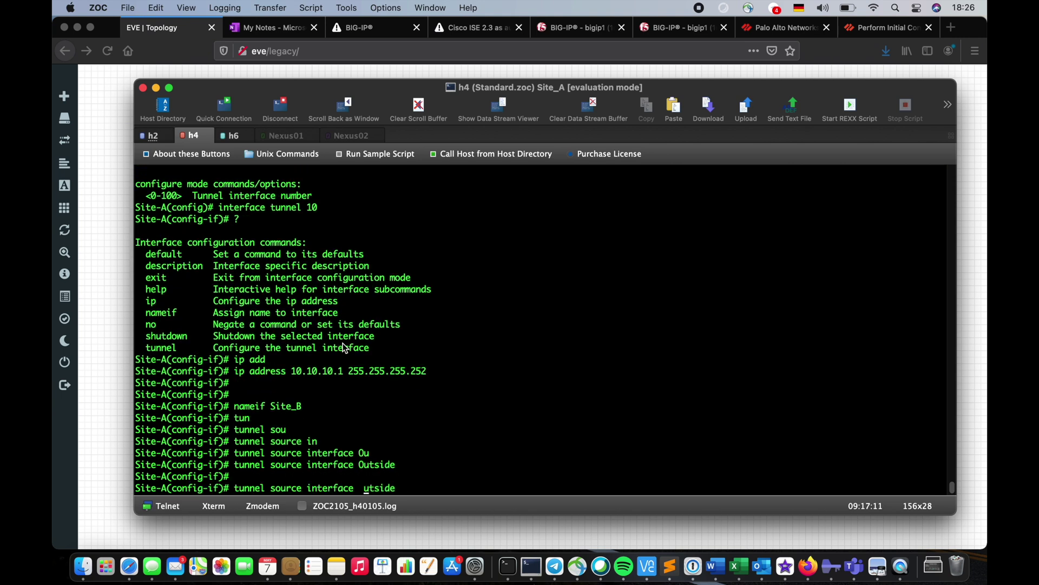
pyautogui.write('des')
pyautogui.press('BackSpace')
pyautogui.press('BackSpace')
pyautogui.press('BackSpace')
pyautogui.press('BackSpace')
pyautogui.press('BackSpace')
pyautogui.press('BackSpace')
pyautogui.press('BackSpace')
pyautogui.press('BackSpace')
pyautogui.press('BackSpace')
pyautogui.press('BackSpace')
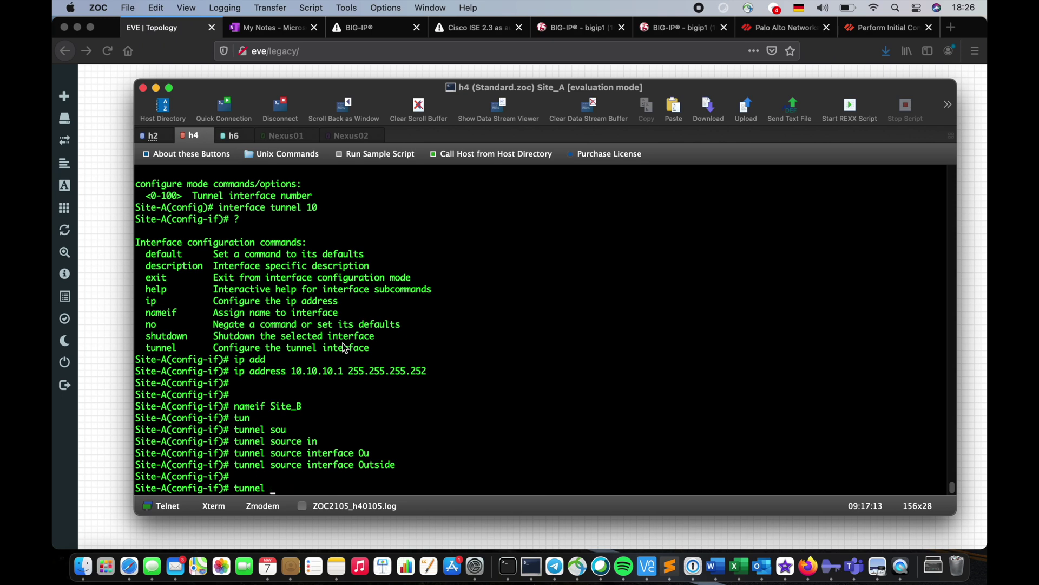
pyautogui.write('des')
pyautogui.press('Tab')
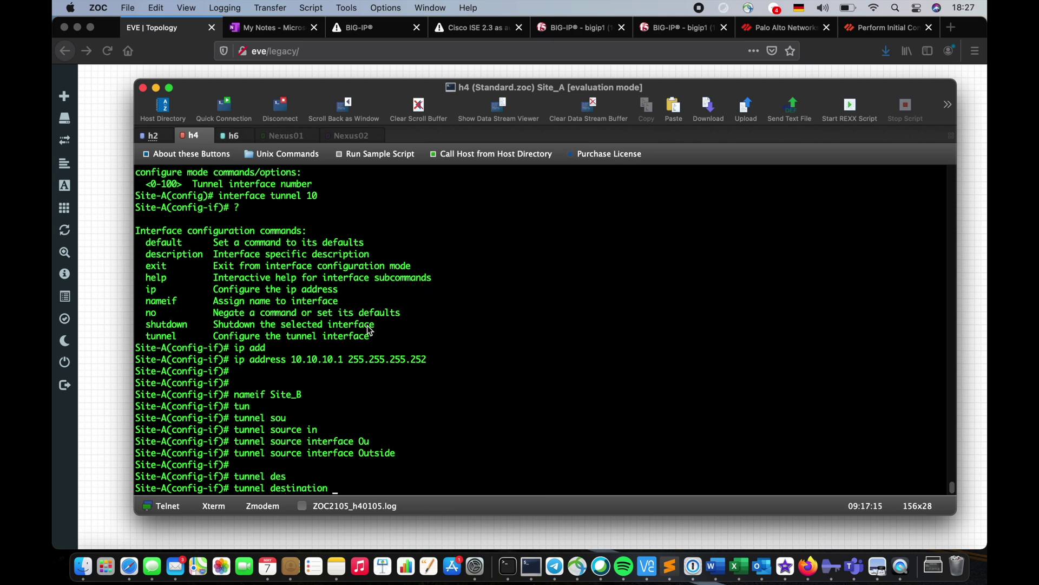
pyautogui.scroll(8, 370, 331)
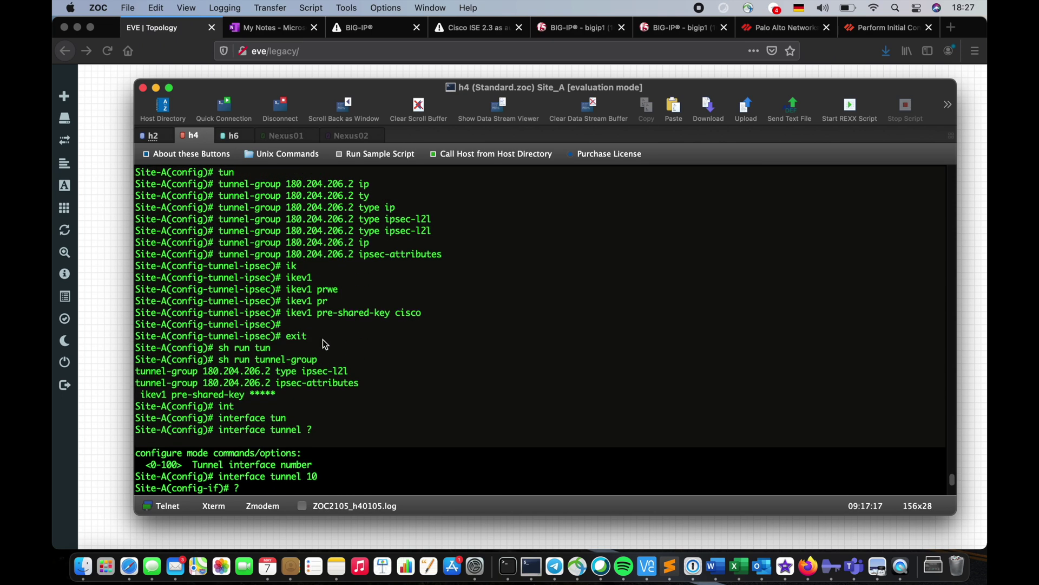
pyautogui.doubleClick(260, 372)
pyautogui.press('super+c')
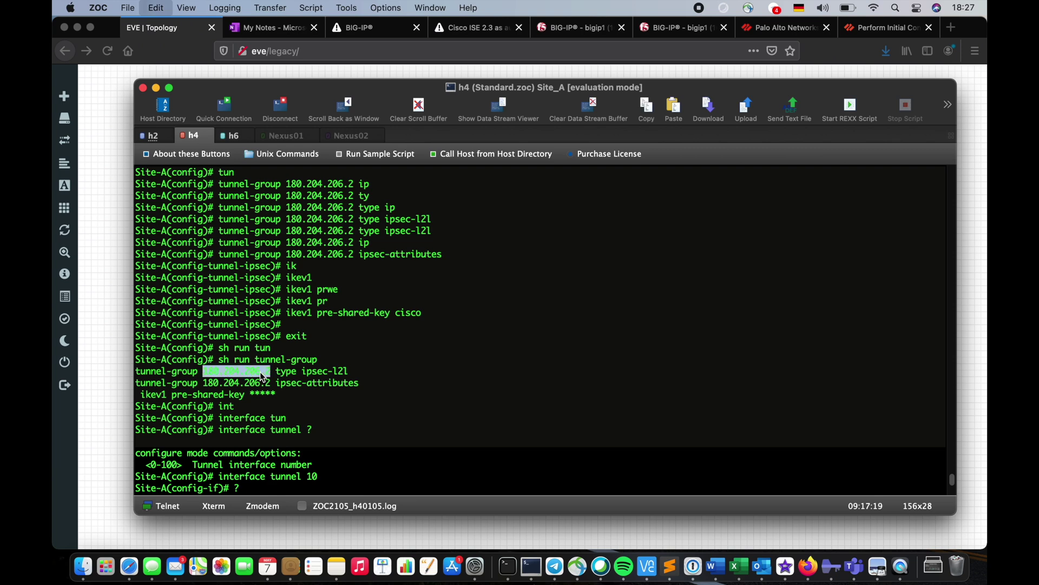
pyautogui.scroll(-8, 404, 399)
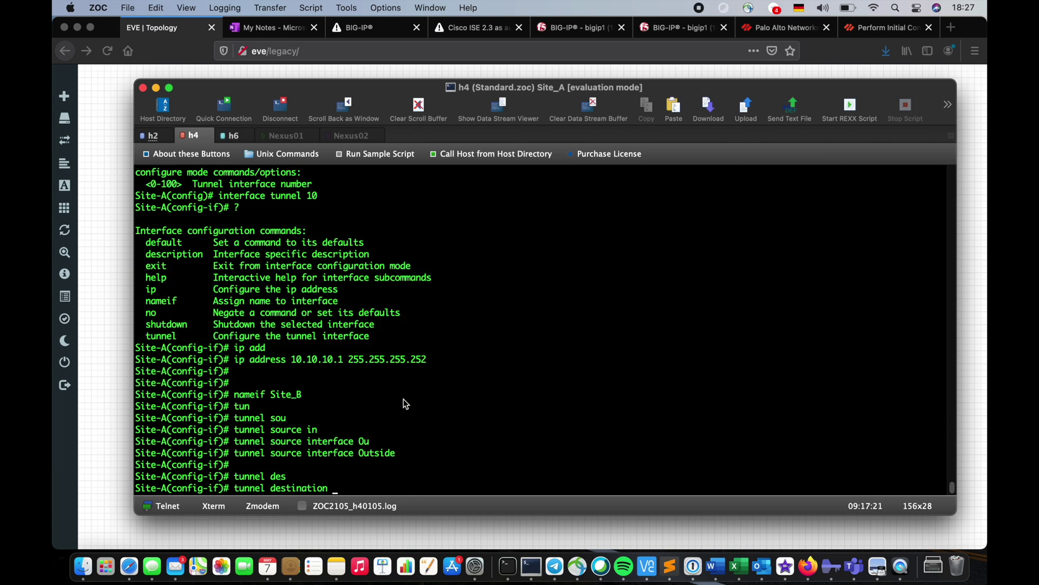
pyautogui.press('super+v')
pyautogui.press('Return')
# Try entering 'tunnel protection ipsec profile' on Tunnel10 without a profile name
pyautogui.write('tun')
pyautogui.press('Tab')
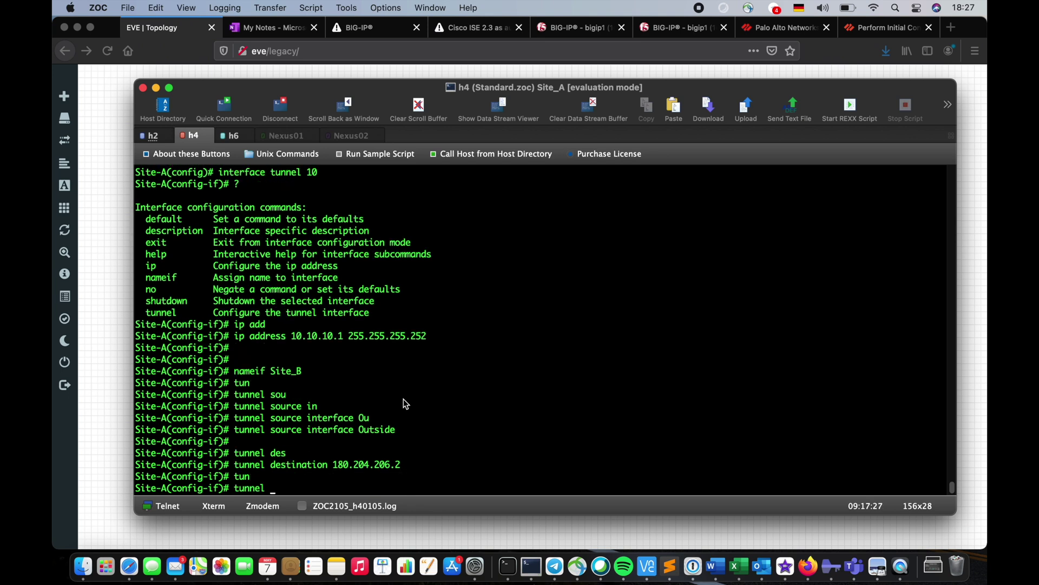
pyautogui.write('pro')
pyautogui.press('Tab')
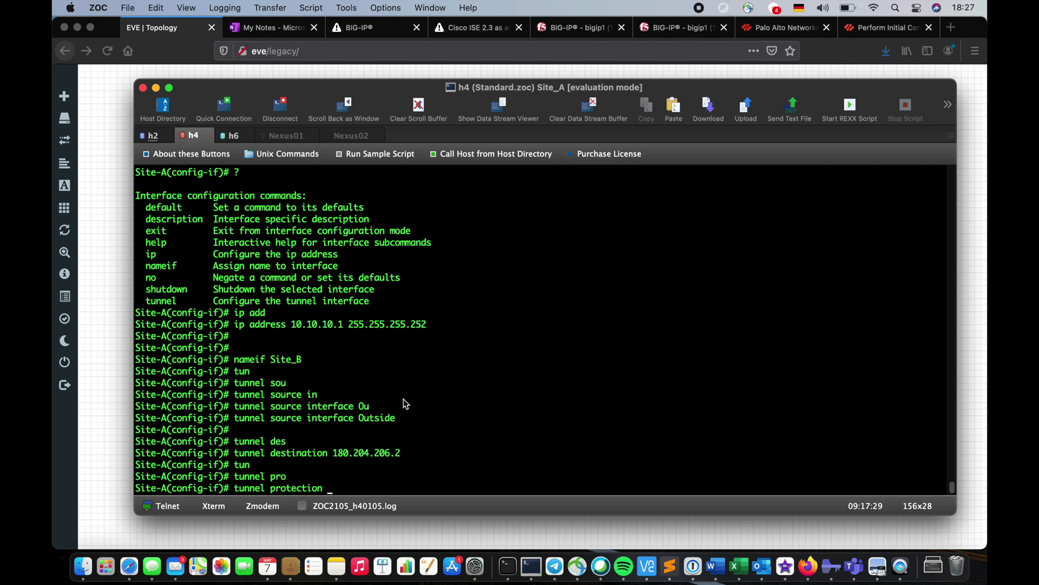
pyautogui.write('ip')
pyautogui.press('Tab')
pyautogui.write('ip')
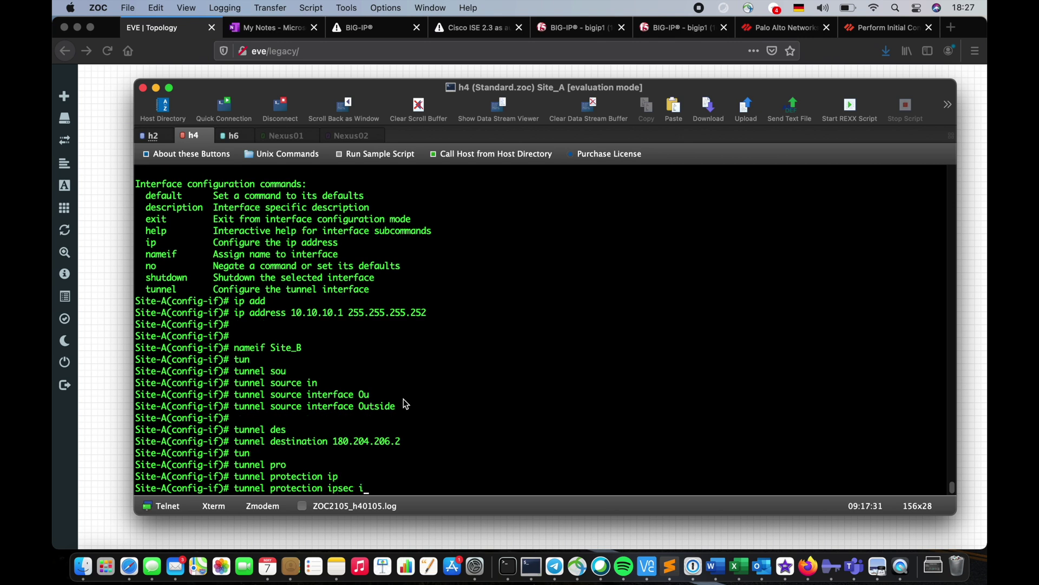
pyautogui.press('Tab')
pyautogui.write('pro')
pyautogui.press('Tab')
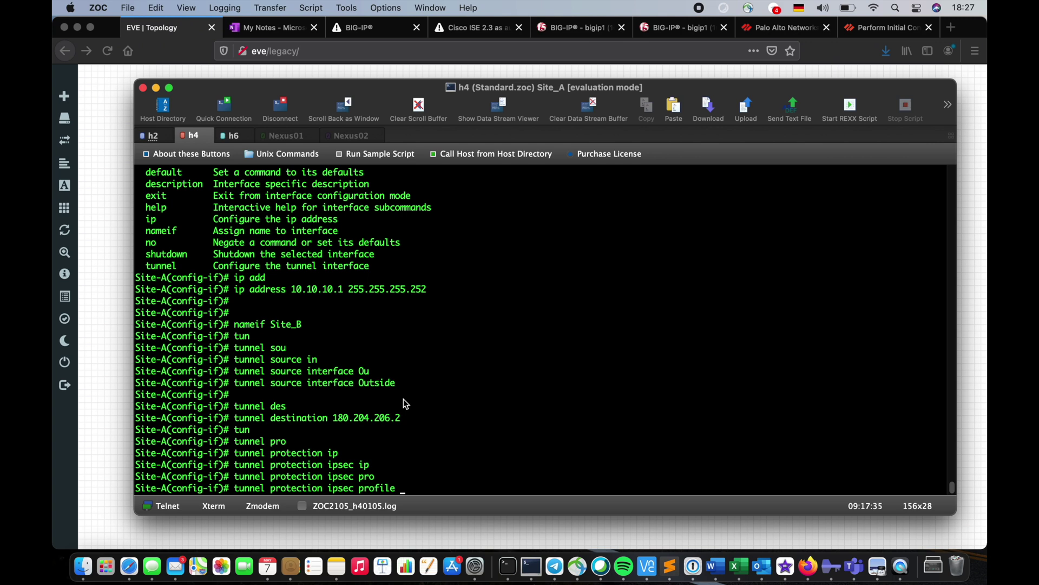
pyautogui.press('Return')
pyautogui.press('Return')
pyautogui.press('Return')
pyautogui.press('Return')
# Look up the crypto ipsec configuration and apply IPsec profile Site_B to Tunnel10
pyautogui.write('sh r')
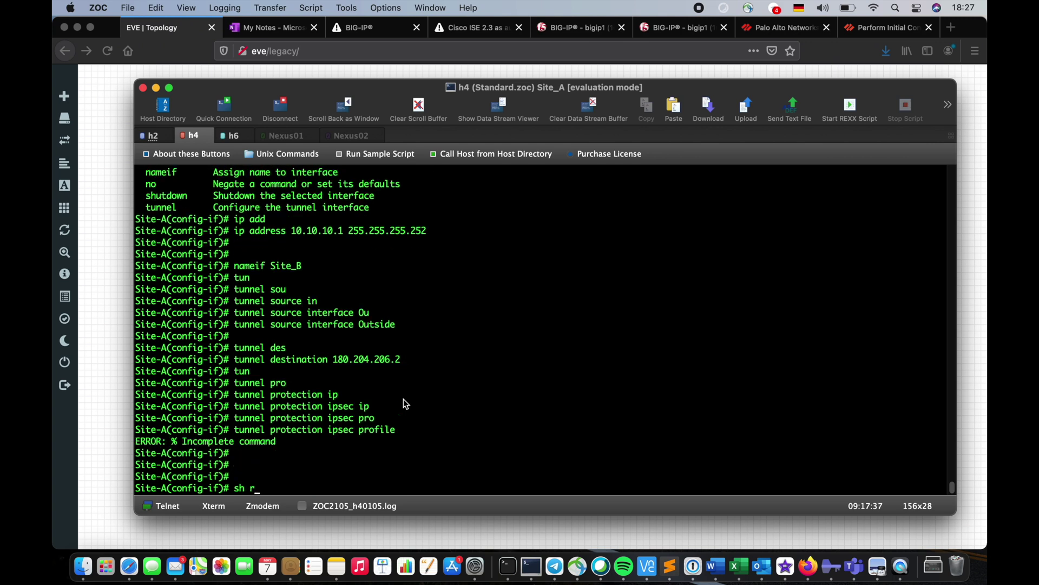
pyautogui.write('un cr')
pyautogui.press('Tab')
pyautogui.write('ip')
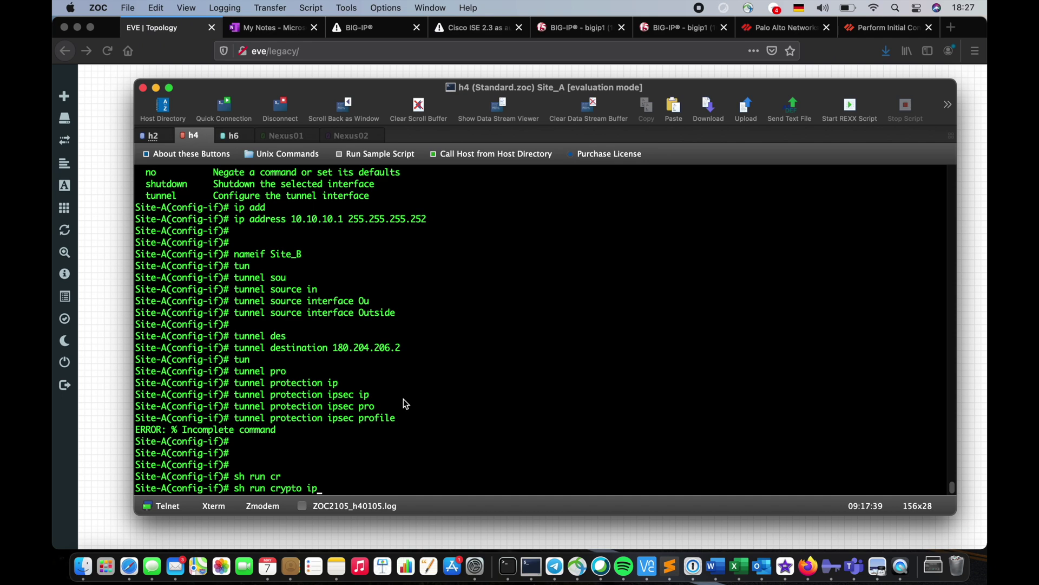
pyautogui.press('Tab')
pyautogui.press('Return')
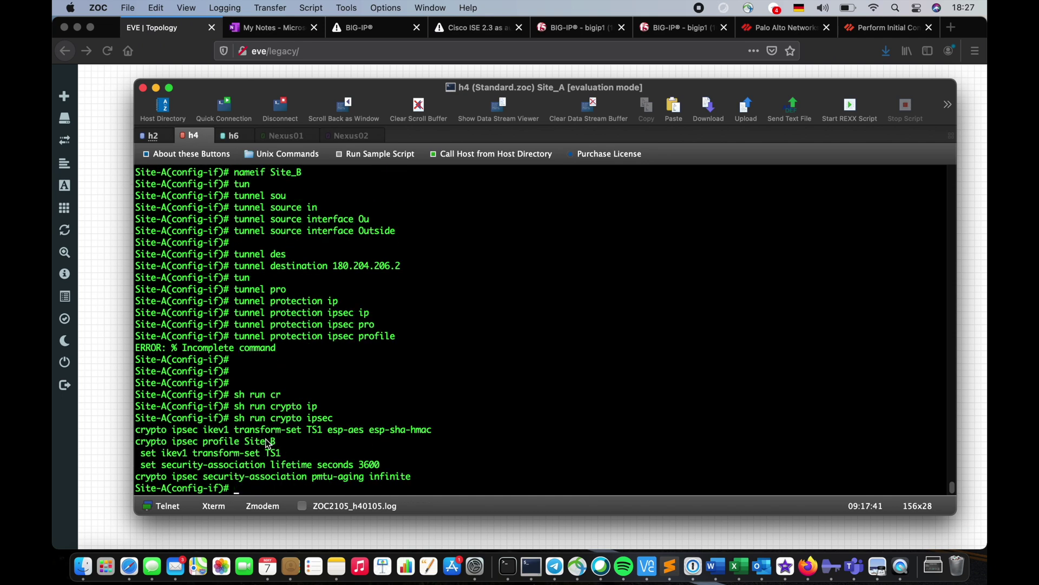
pyautogui.doubleClick(268, 444)
pyautogui.press('super+c')
pyautogui.press('Up')
pyautogui.press('Up')
pyautogui.press('super+v')
pyautogui.press('Return')
pyautogui.press('Return')
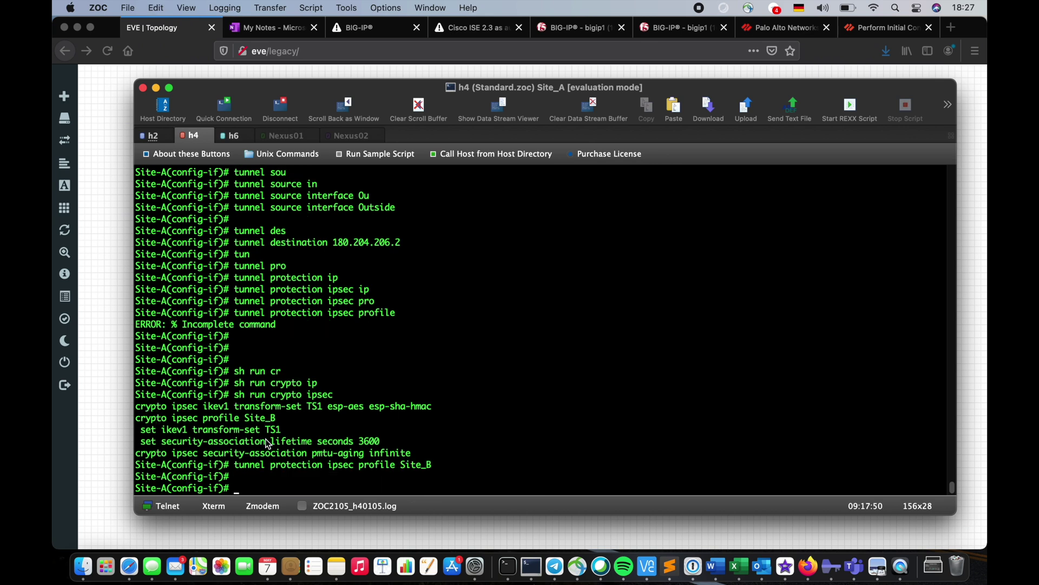
# Set Tunnel10's tunnel mode to ipsec ipv4
pyautogui.write('tun')
pyautogui.press('Tab')
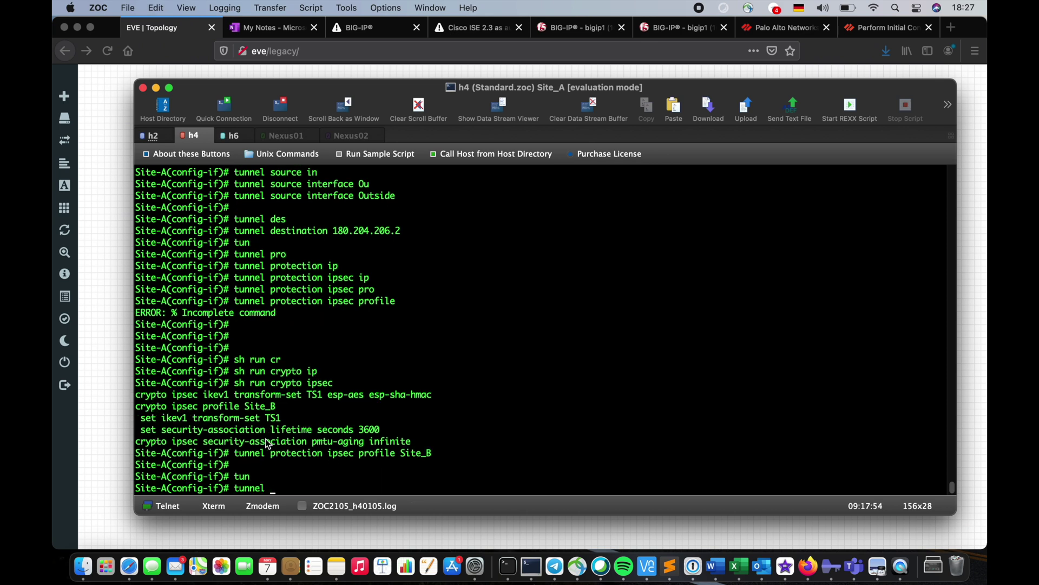
pyautogui.write('pro')
pyautogui.press('Tab')
pyautogui.write('mo')
pyautogui.press('Tab')
pyautogui.press('BackSpace')
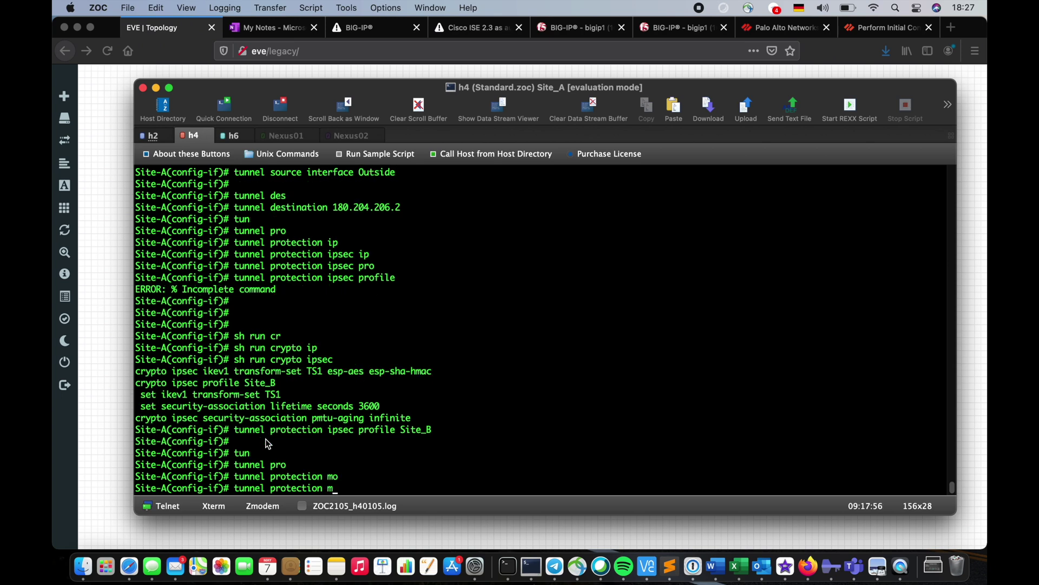
pyautogui.press('BackSpace')
pyautogui.press('BackSpace')
pyautogui.press('BackSpace')
pyautogui.press('BackSpace')
pyautogui.press('BackSpace')
pyautogui.press('BackSpace')
pyautogui.press('BackSpace')
pyautogui.press('BackSpace')
pyautogui.press('BackSpace')
pyautogui.press('BackSpace')
pyautogui.press('BackSpace')
pyautogui.press('BackSpace')
pyautogui.write('mo')
pyautogui.press('Tab')
pyautogui.write('?')
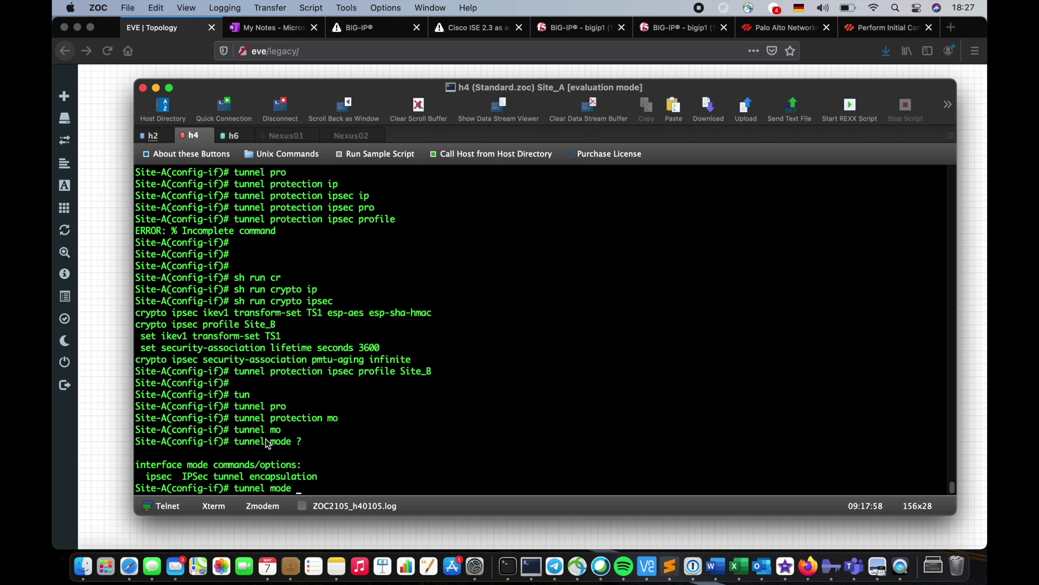
pyautogui.write('ip')
pyautogui.press('Tab')
pyautogui.write('ip')
pyautogui.press('Tab')
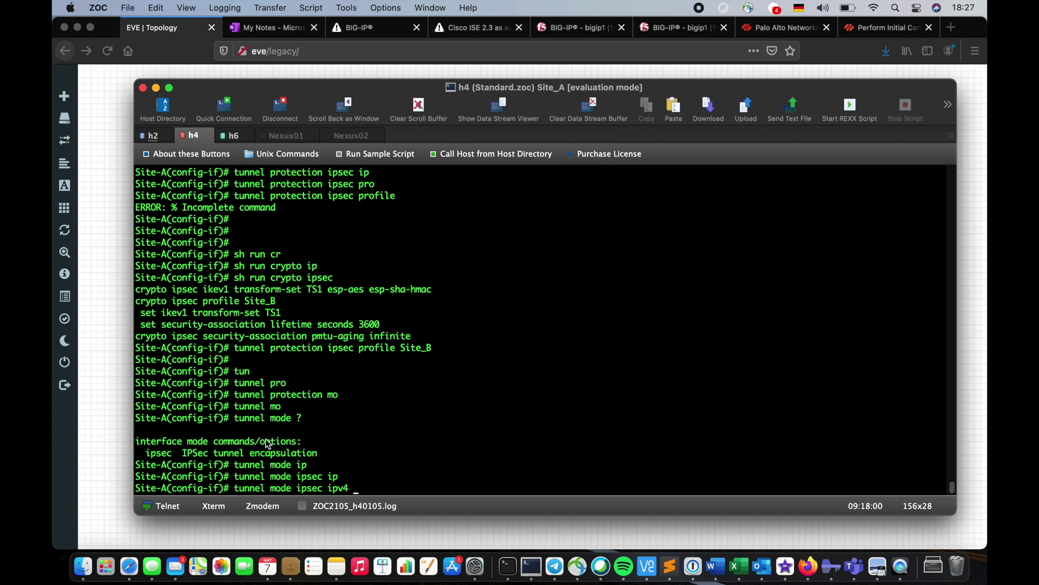
pyautogui.press('Return')
pyautogui.press('Return')
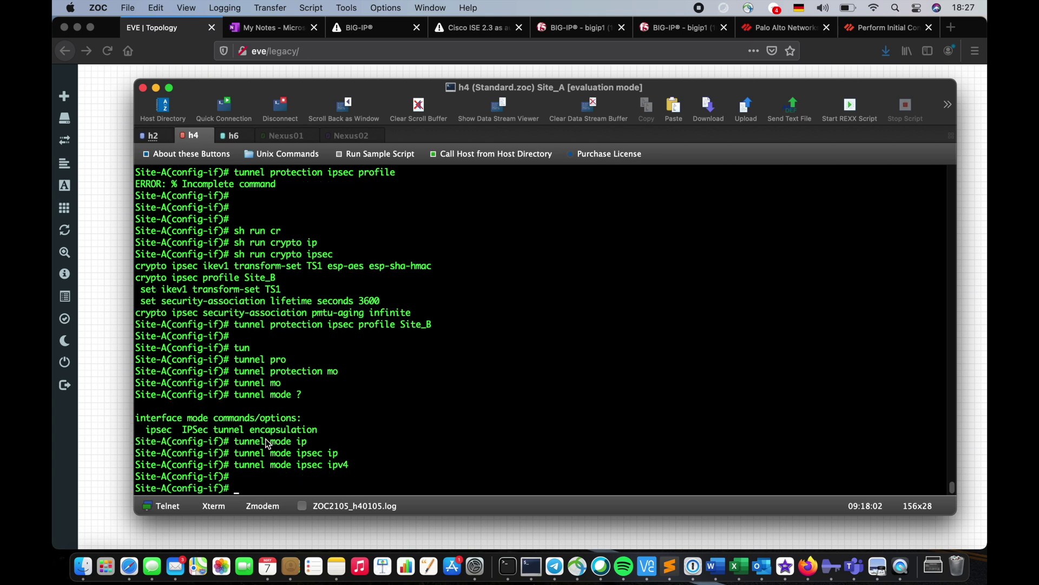
# Query the available tunnel mode ipsec options, then clear the pending line
pyautogui.press('Up')
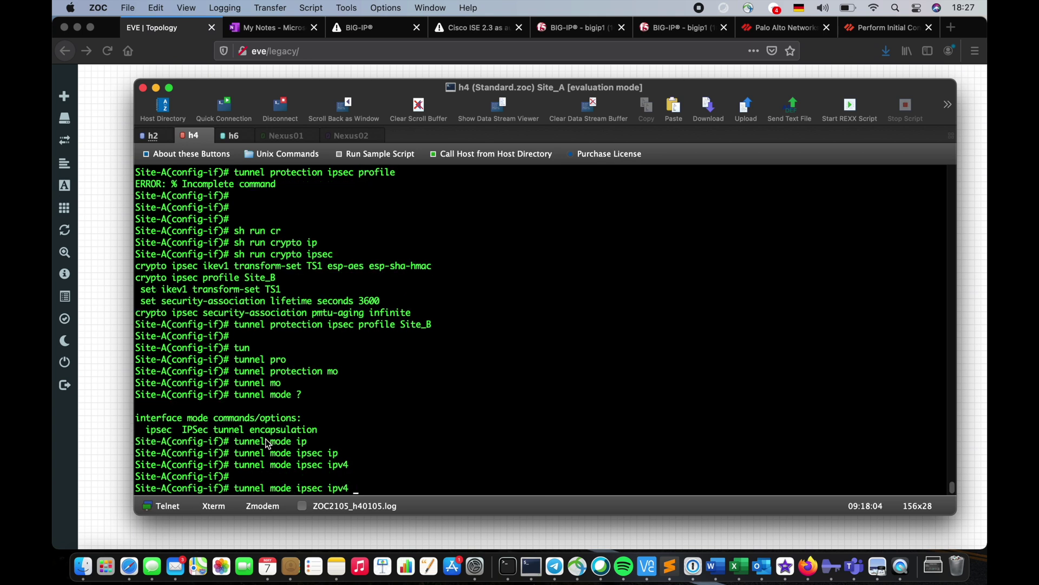
pyautogui.press('BackSpace')
pyautogui.press('BackSpace')
pyautogui.press('BackSpace')
pyautogui.press('BackSpace')
pyautogui.write('?')
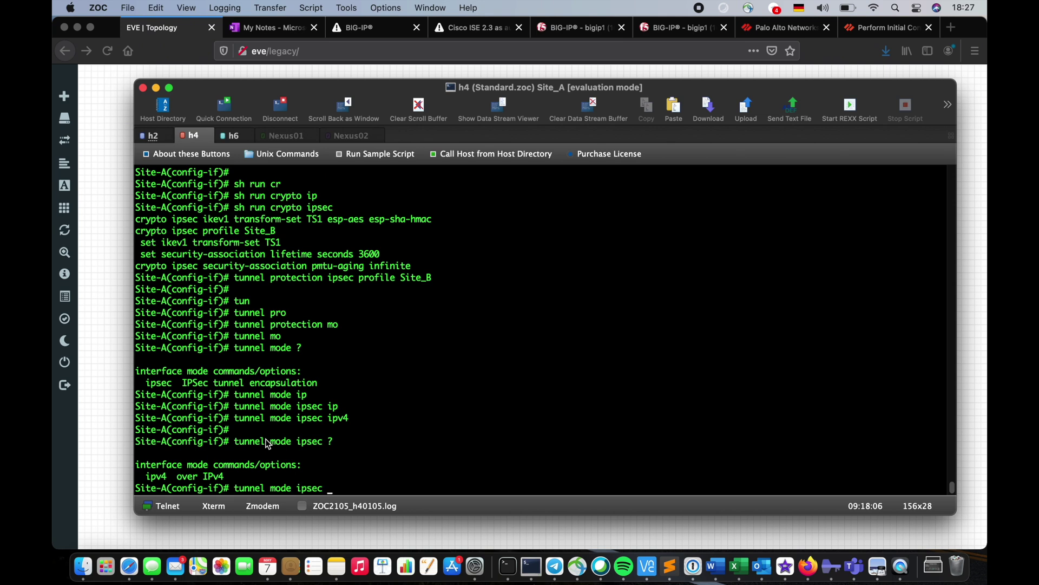
pyautogui.hotkey('ctrl', 'w')
pyautogui.hotkey('ctrl', 'w')
pyautogui.hotkey('ctrl', 'w')
# Display Tunnel10's running configuration with 'sh run int tunnel 10', then switch to the Site_B session
pyautogui.write('sh run ')
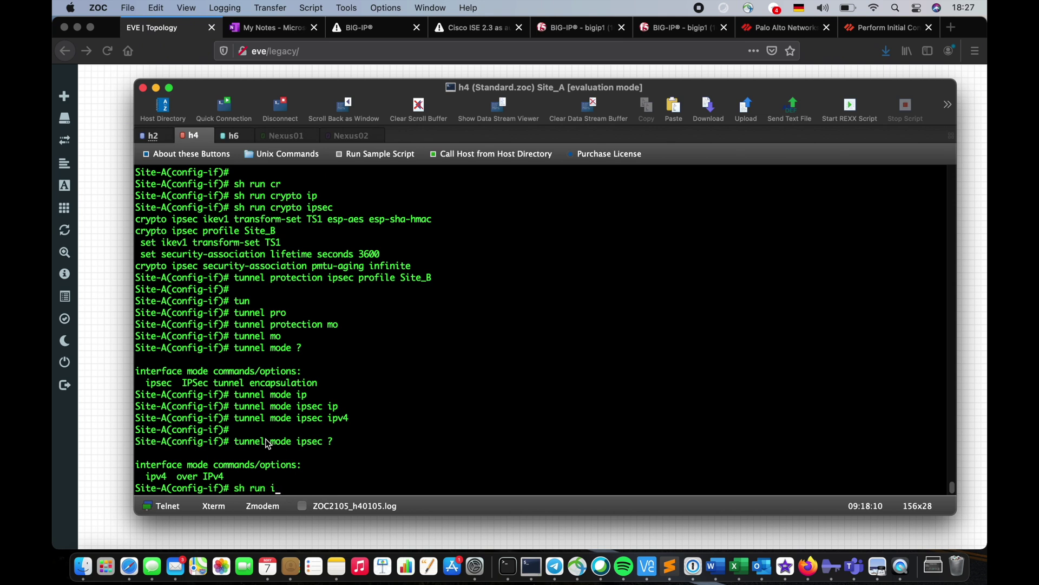
pyautogui.write('int tu')
pyautogui.press('Tab')
pyautogui.write('10')
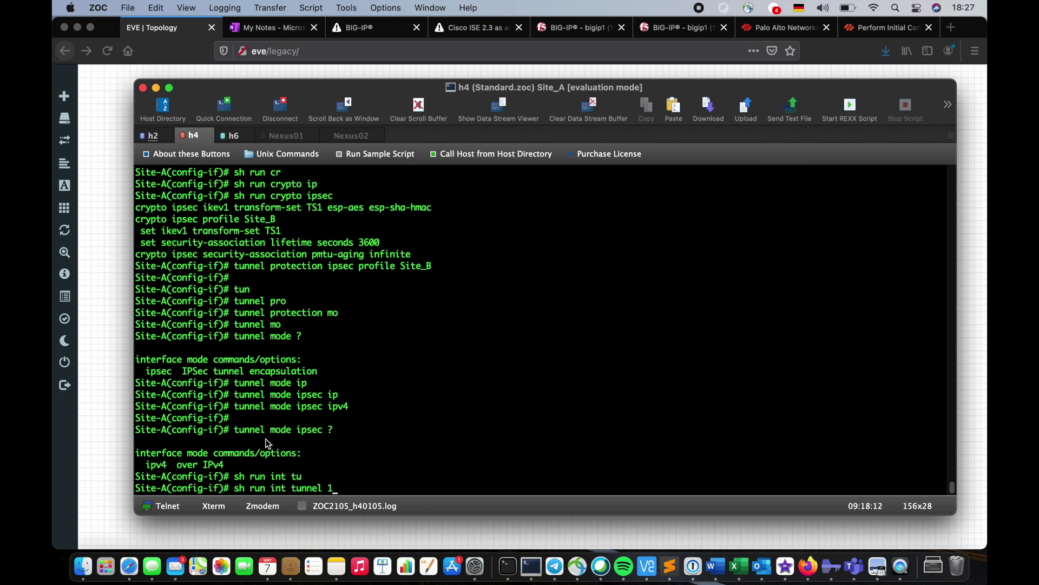
pyautogui.press('Return')
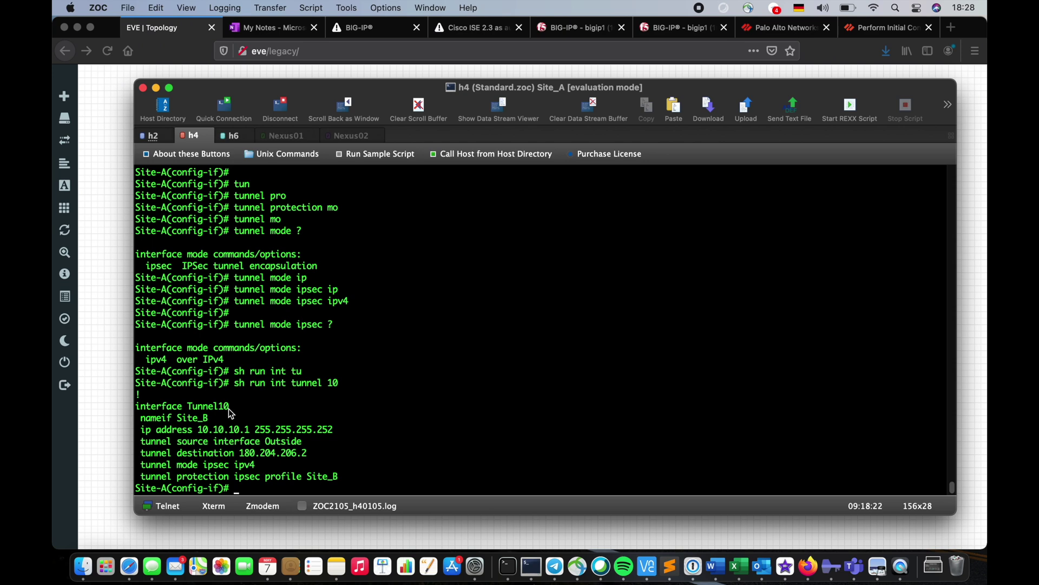
pyautogui.click(231, 134)
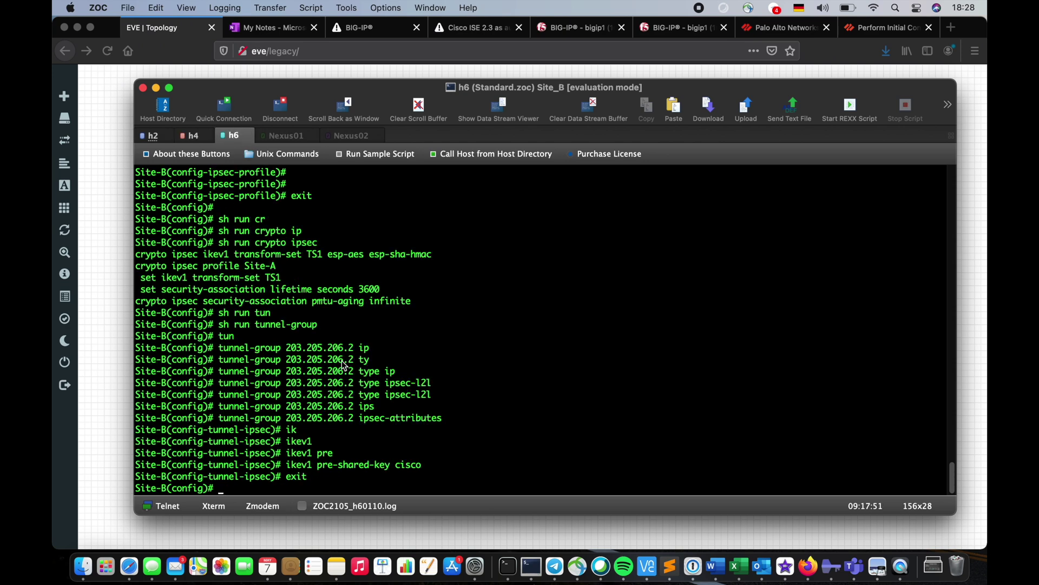
# Create Tunnel100 on Site-B with address 10.10.10.2 255.255.255.252 and nameif Site_A, then begin a tunnel command
pyautogui.write('int tun 100')
pyautogui.press('Return')
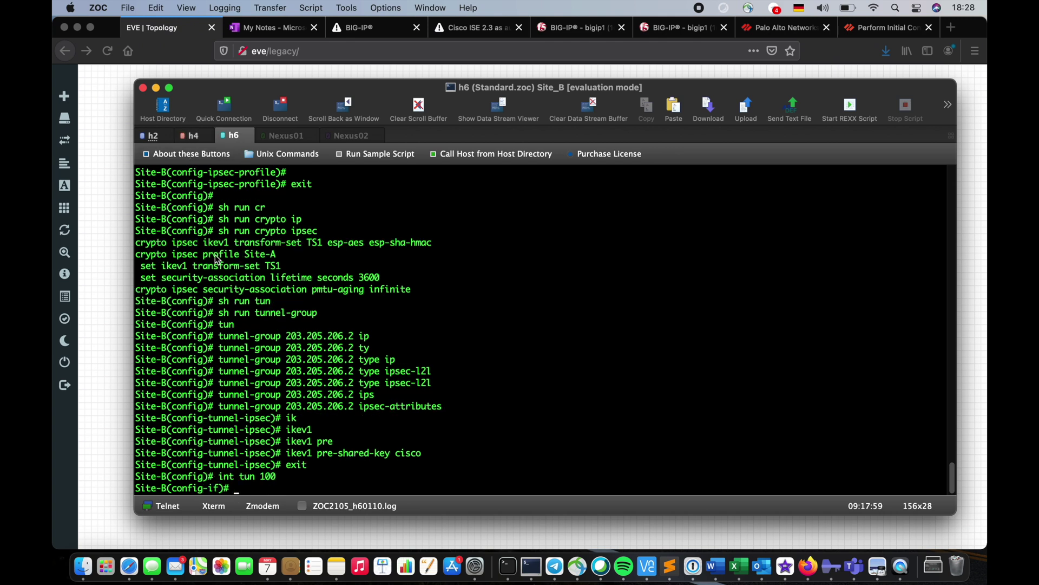
pyautogui.write('ip add 10.10.10.2 255.2')
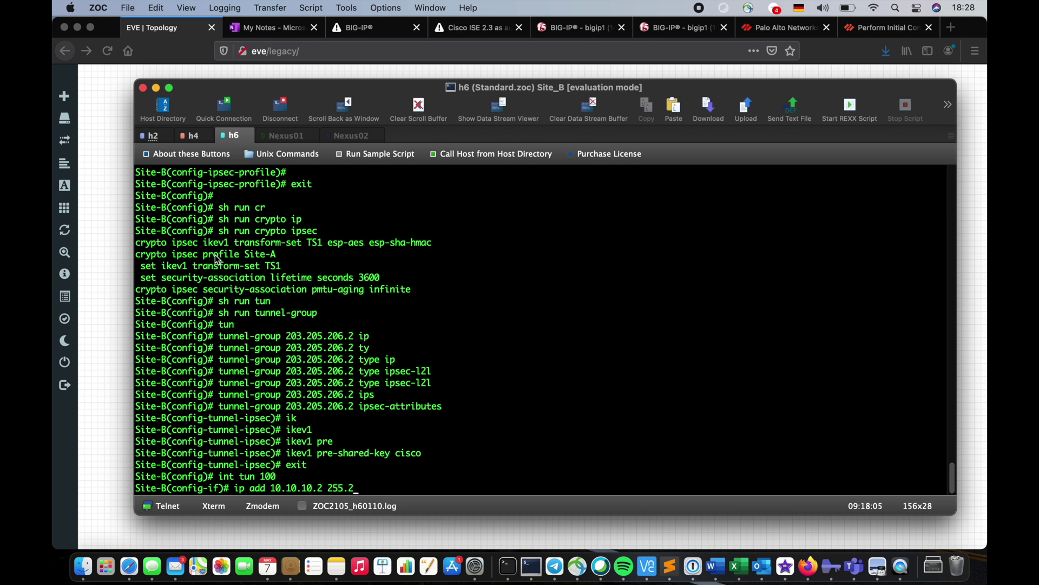
pyautogui.write('55.255.252')
pyautogui.press('Return')
pyautogui.press('Return')
pyautogui.press('Return')
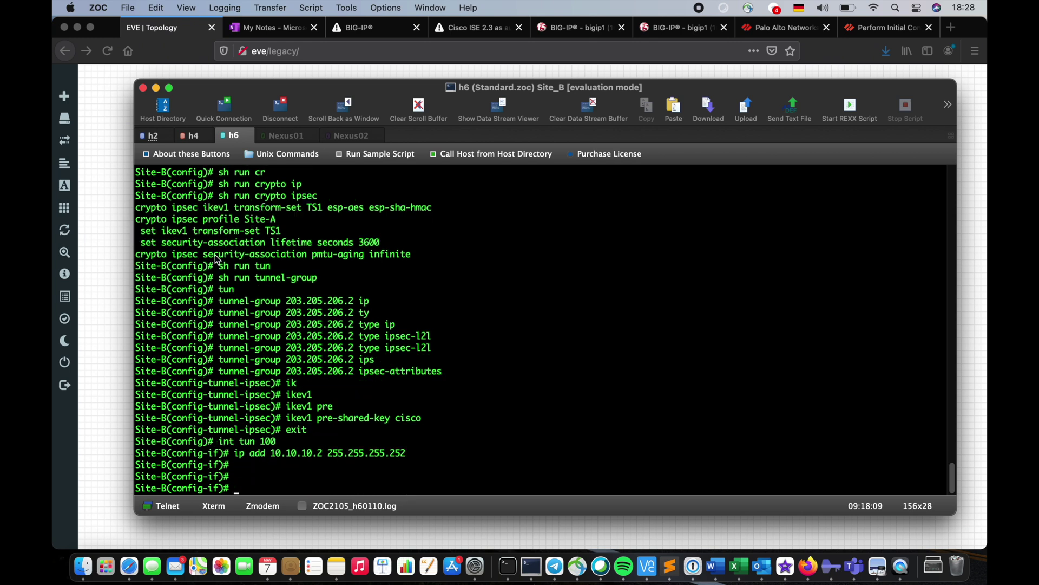
pyautogui.write('nameif Site_A')
pyautogui.press('Return')
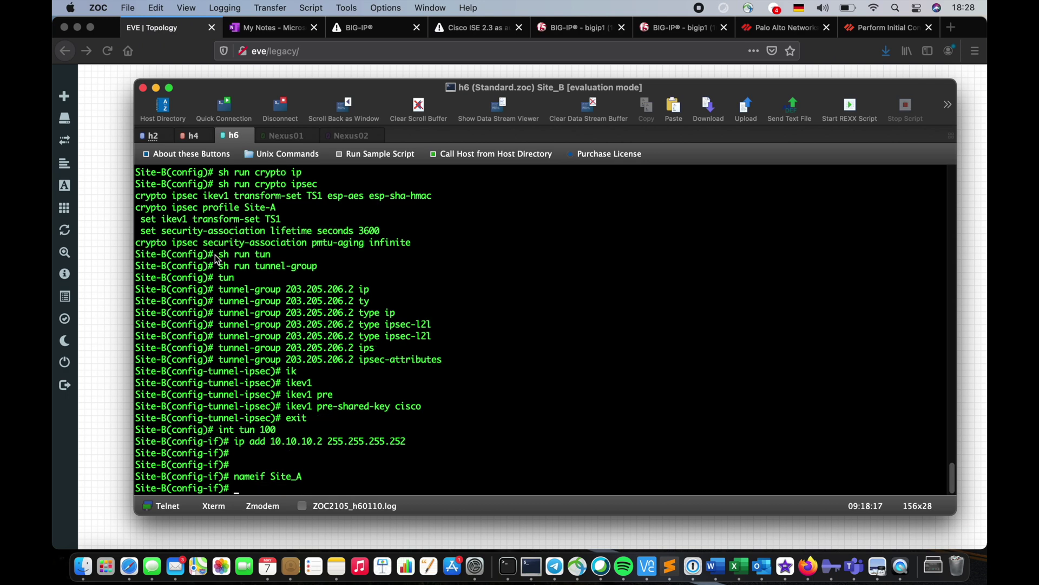
pyautogui.write('?')
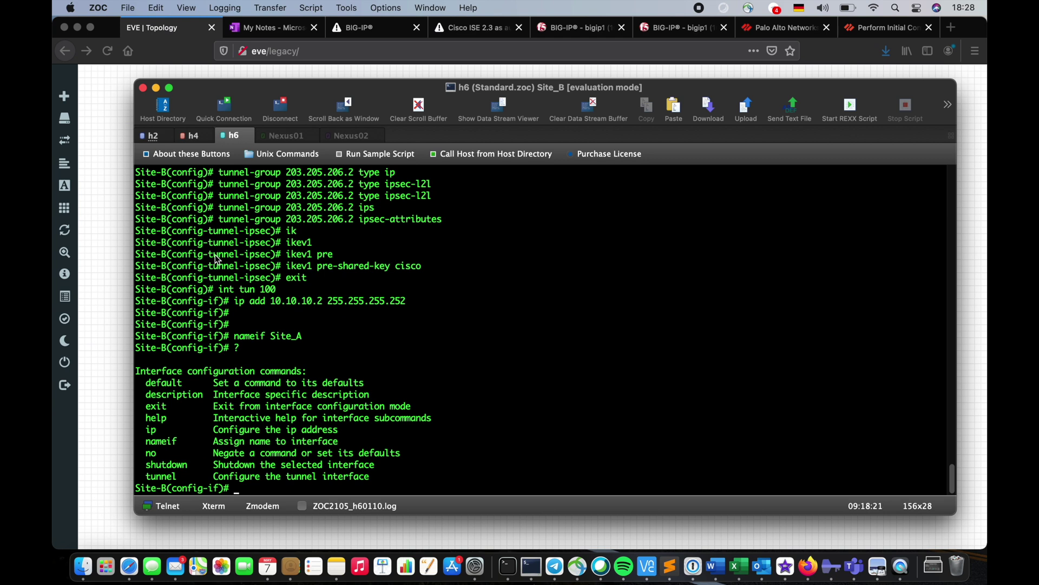
pyautogui.write('tun')
pyautogui.press('Tab')
# Set Tunnel100's tunnel source interface to Outside
pyautogui.write('sou')
pyautogui.press('Tab')
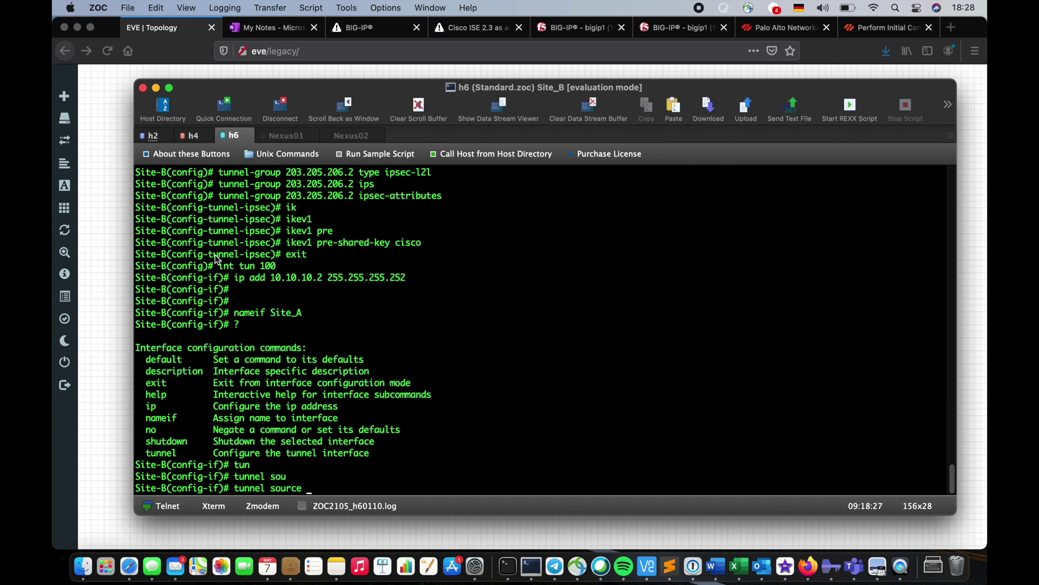
pyautogui.write('in')
pyautogui.press('Tab')
pyautogui.write('Ou')
pyautogui.press('Tab')
pyautogui.press('Return')
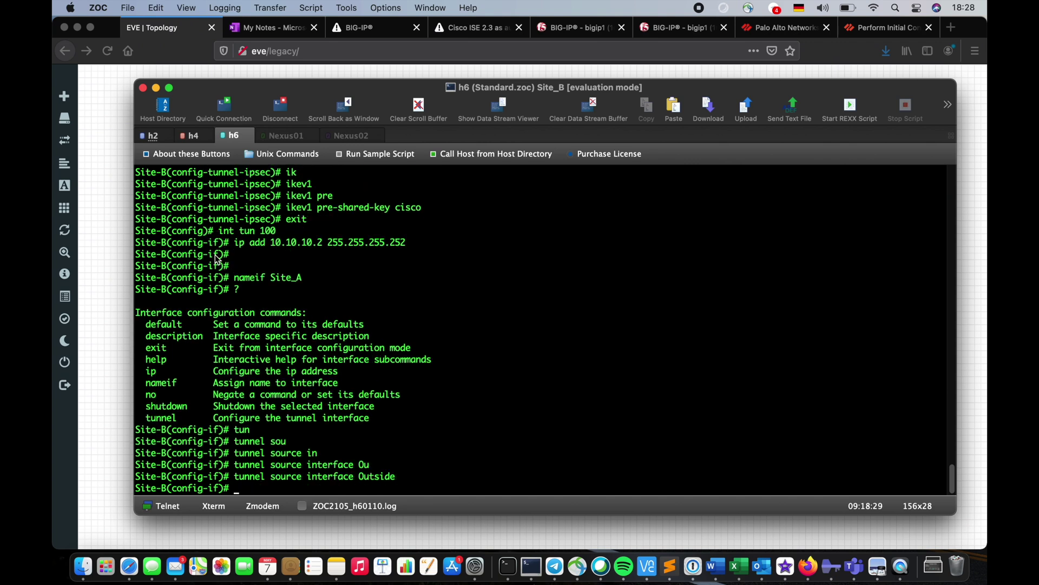
# Set the tunnel destination to peer address 203.205.206.2
pyautogui.press('Return')
pyautogui.press('Up')
pyautogui.hotkey('ctrl', 'w')
pyautogui.hotkey('ctrl', 'w')
pyautogui.hotkey('ctrl', 'w')
pyautogui.write('des')
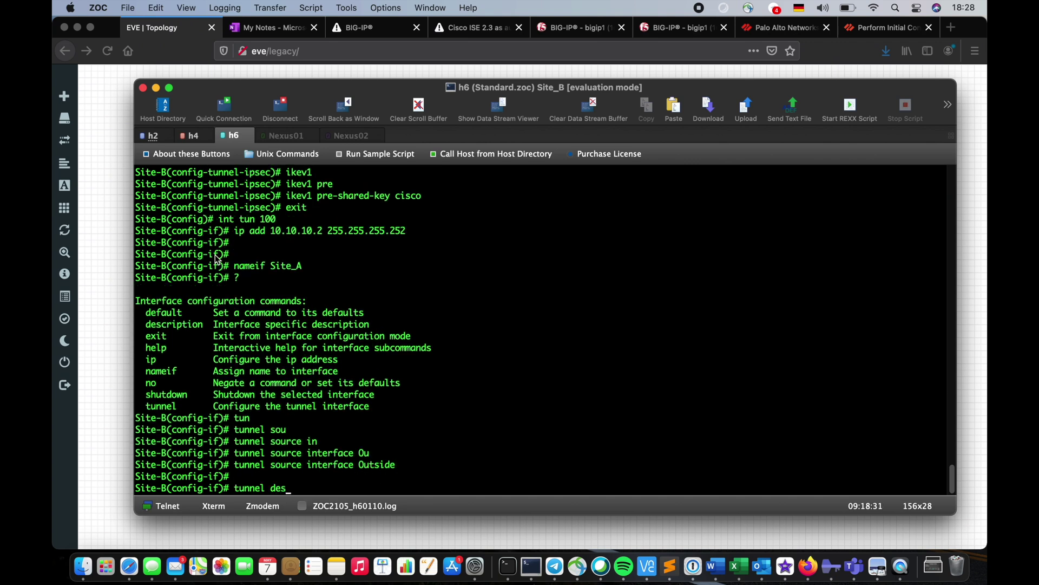
pyautogui.press('Tab')
pyautogui.scroll(8, 253, 259)
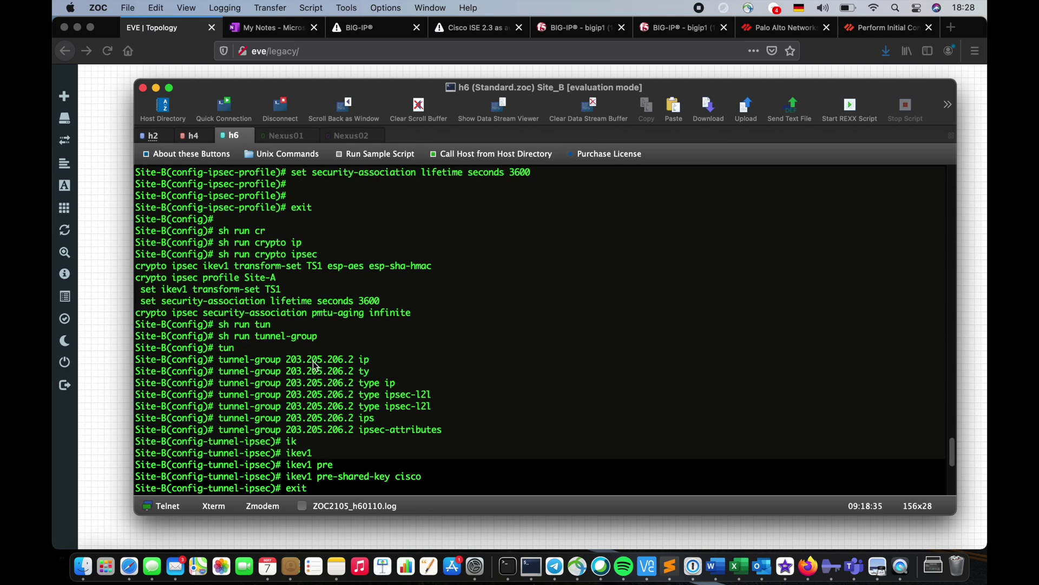
pyautogui.doubleClick(313, 360)
pyautogui.press('super+c')
pyautogui.scroll(-3, 371, 433)
pyautogui.press('super+v')
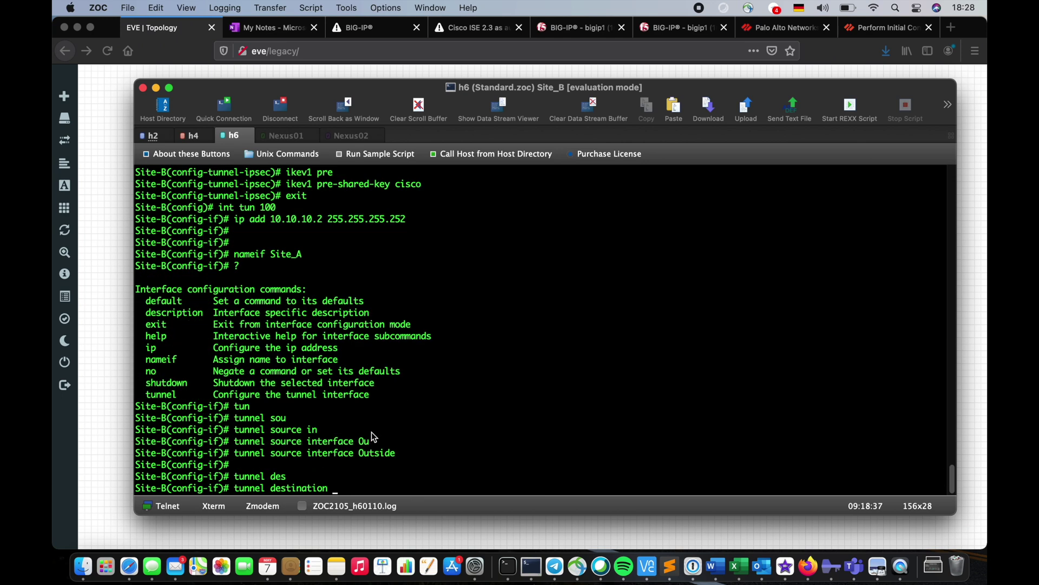
pyautogui.press('Return')
# Apply tunnel protection ipsec profile Site-A to Tunnel100
pyautogui.write('tun')
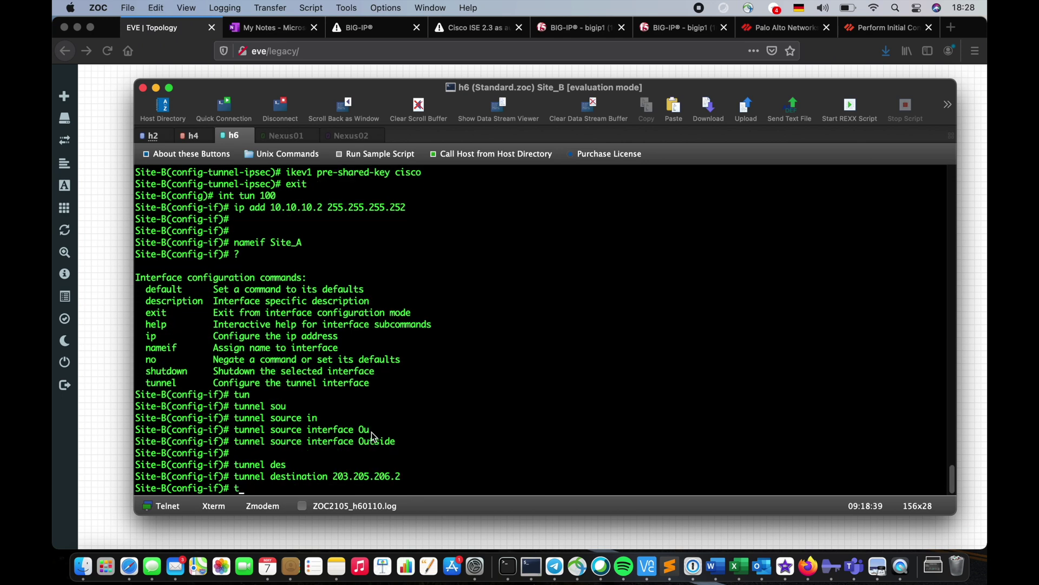
pyautogui.press('Tab')
pyautogui.write('pro')
pyautogui.press('Tab')
pyautogui.write('ip')
pyautogui.press('Tab')
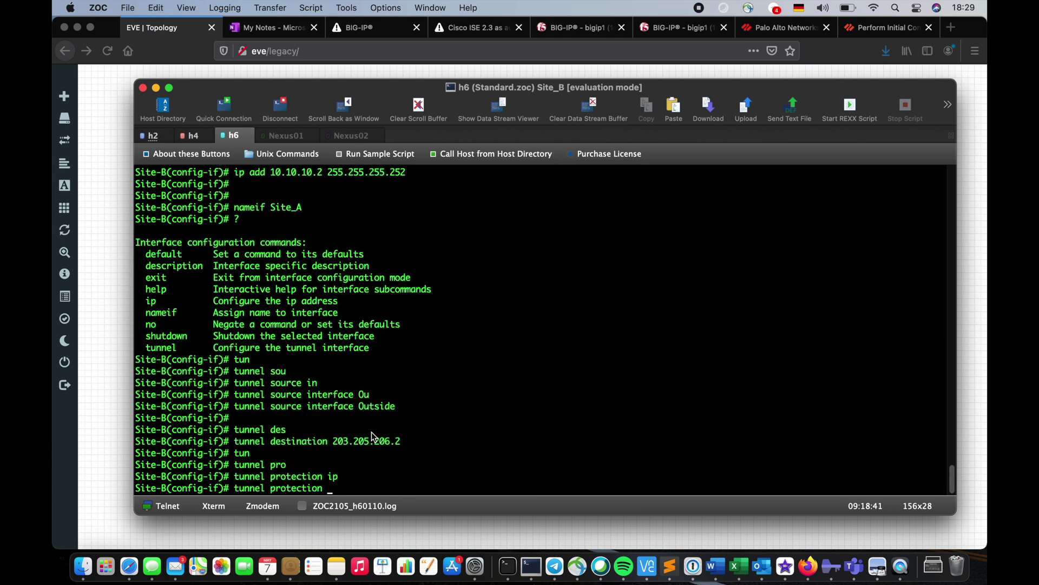
pyautogui.write('pro')
pyautogui.press('Tab')
pyautogui.scroll(6, 372, 433)
pyautogui.scroll(4, 372, 434)
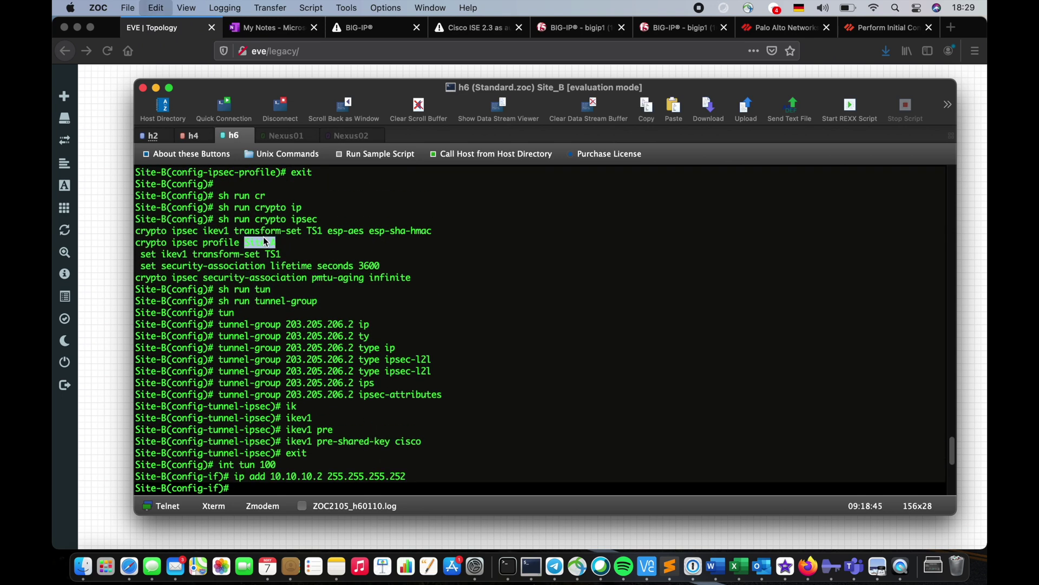
pyautogui.press('super+v')
pyautogui.press('Return')
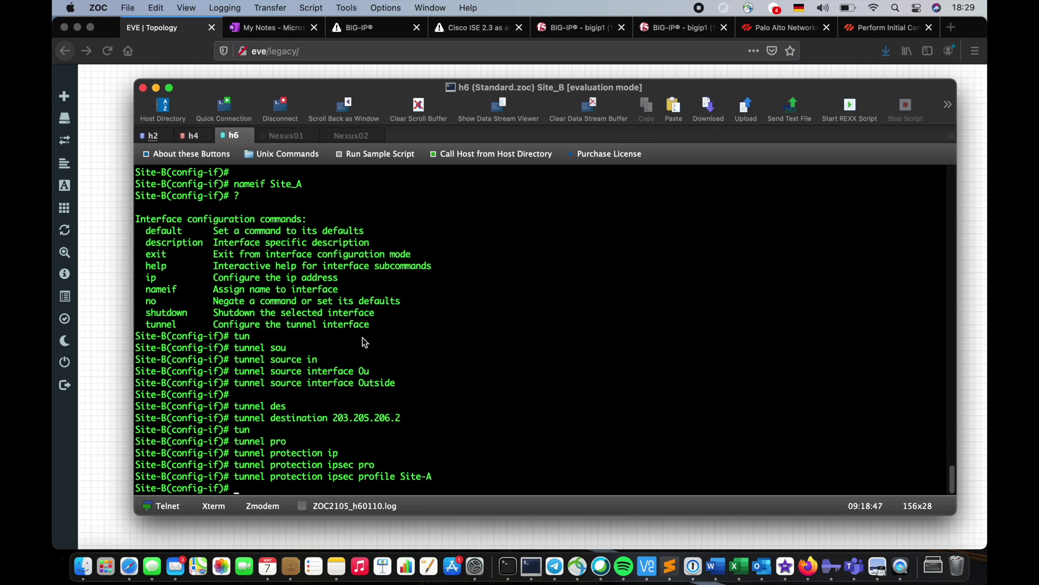
# Set Tunnel100's tunnel mode to ipsec ipv4
pyautogui.write('tunnel protection ipsec profile')
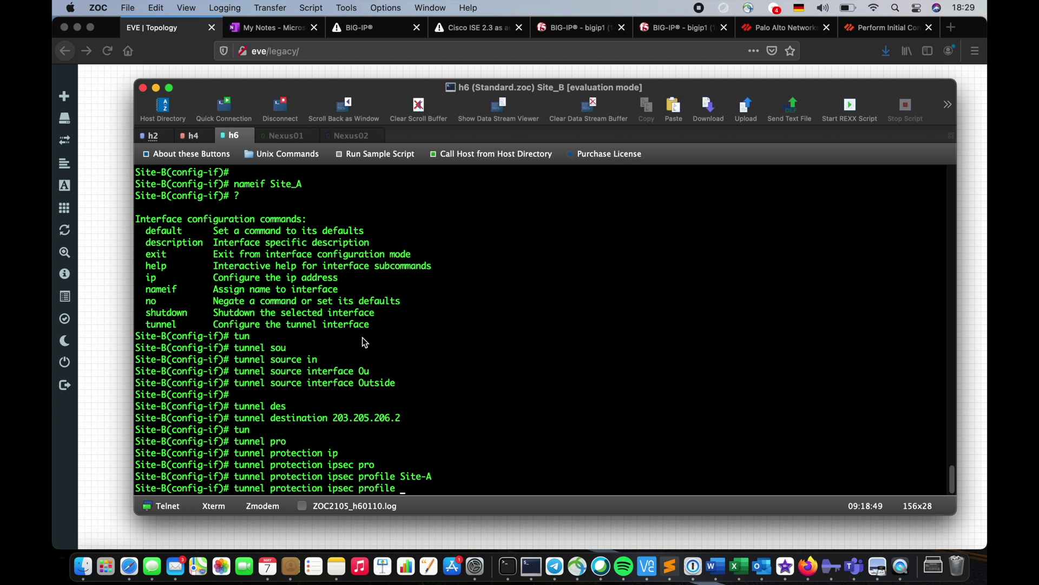
pyautogui.press('BackSpace')
pyautogui.press('BackSpace')
pyautogui.press('BackSpace')
pyautogui.press('BackSpace')
pyautogui.press('BackSpace')
pyautogui.press('BackSpace')
pyautogui.press('BackSpace')
pyautogui.press('BackSpace')
pyautogui.press('BackSpace')
pyautogui.press('BackSpace')
pyautogui.press('BackSpace')
pyautogui.press('BackSpace')
pyautogui.press('BackSpace')
pyautogui.press('BackSpace')
pyautogui.press('BackSpace')
pyautogui.press('BackSpace')
pyautogui.press('BackSpace')
pyautogui.press('BackSpace')
pyautogui.press('BackSpace')
pyautogui.press('BackSpace')
pyautogui.press('BackSpace')
pyautogui.press('BackSpace')
pyautogui.press('BackSpace')
pyautogui.press('BackSpace')
pyautogui.press('BackSpace')
pyautogui.write('mo')
pyautogui.press('Tab')
pyautogui.write('ip')
pyautogui.press('Tab')
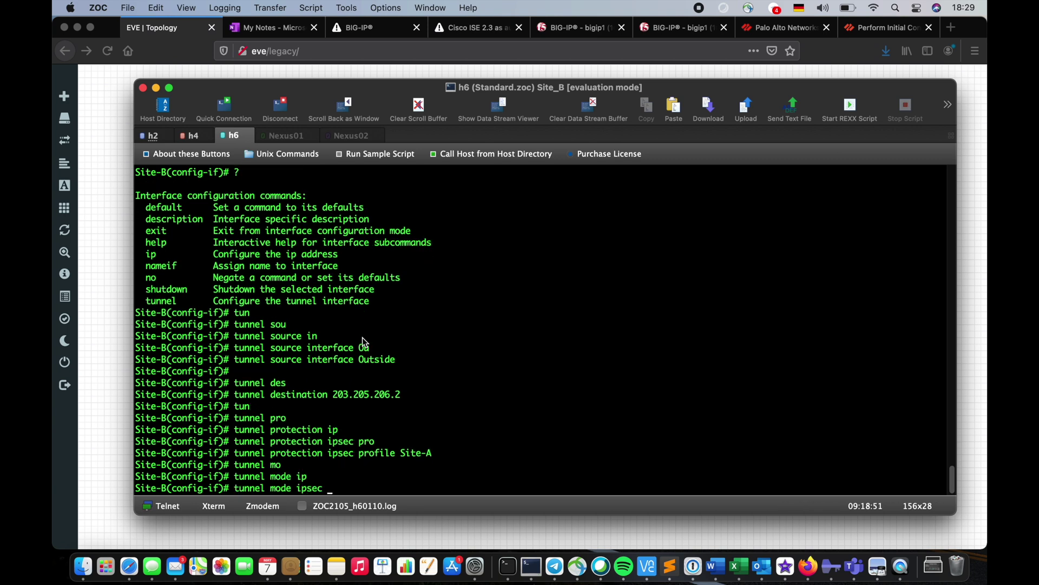
pyautogui.write('ip')
pyautogui.press('Tab')
pyautogui.press('Return')
pyautogui.press('Return')
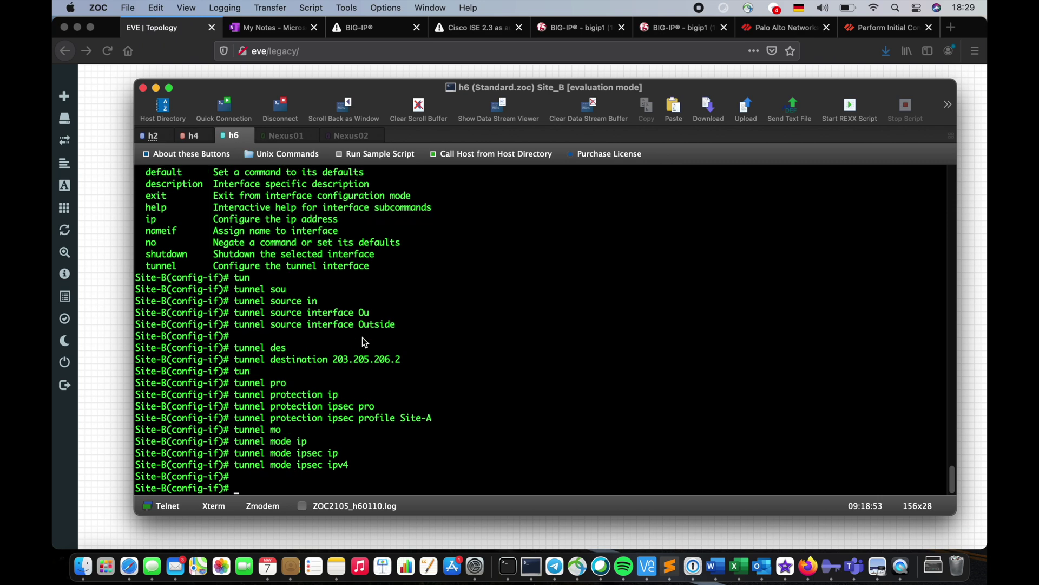
# List all interfaces with 'sh int ip brief' to confirm Tunnel100 is up
pyautogui.write('sh int ip bri')
pyautogui.press('Tab')
pyautogui.press('Return')
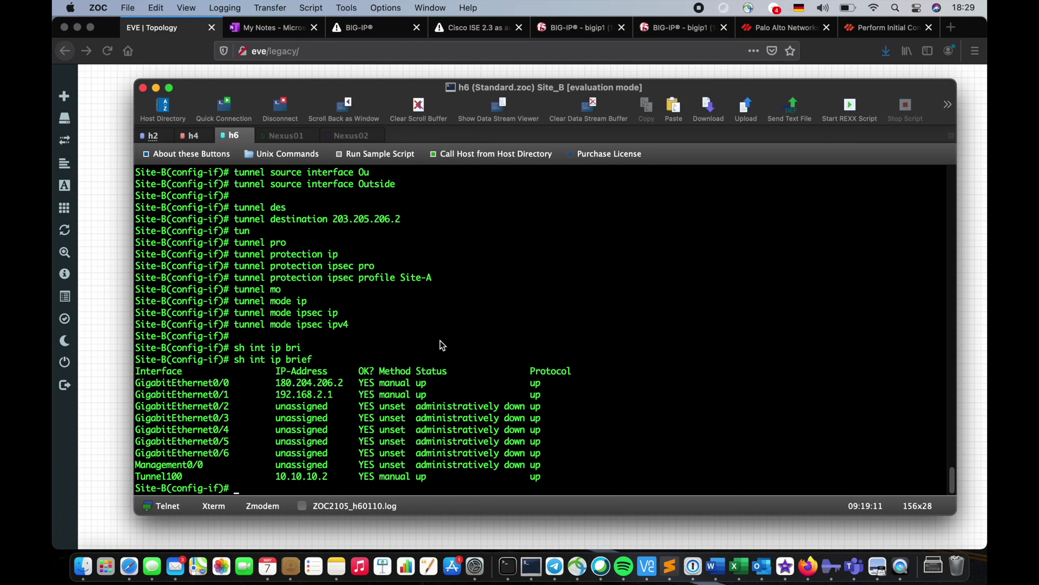
# Exit interface config, run 'crypto ikev1 enable Outside' on Site-B, copy that line, and return to Site-A
pyautogui.write('exit')
pyautogui.press('Return')
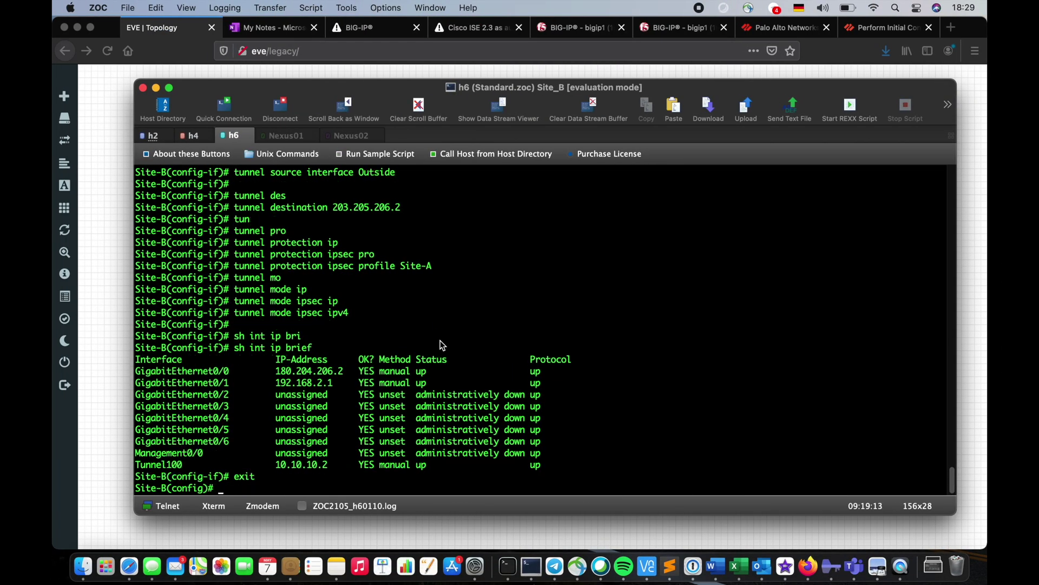
pyautogui.write('cr')
pyautogui.press('Tab')
pyautogui.write('y')
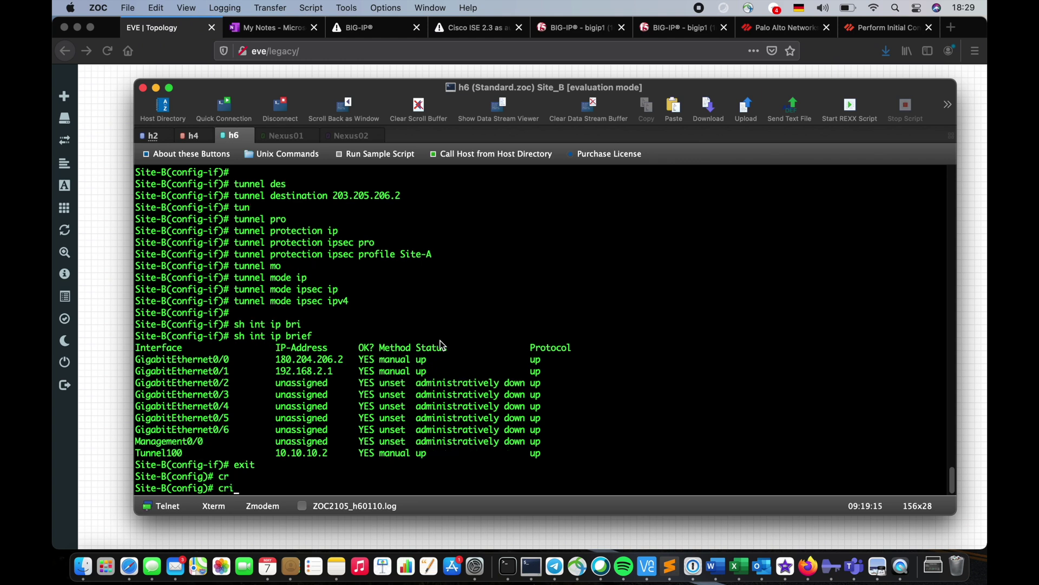
pyautogui.press('Tab')
pyautogui.write('ip')
pyautogui.press('Tab')
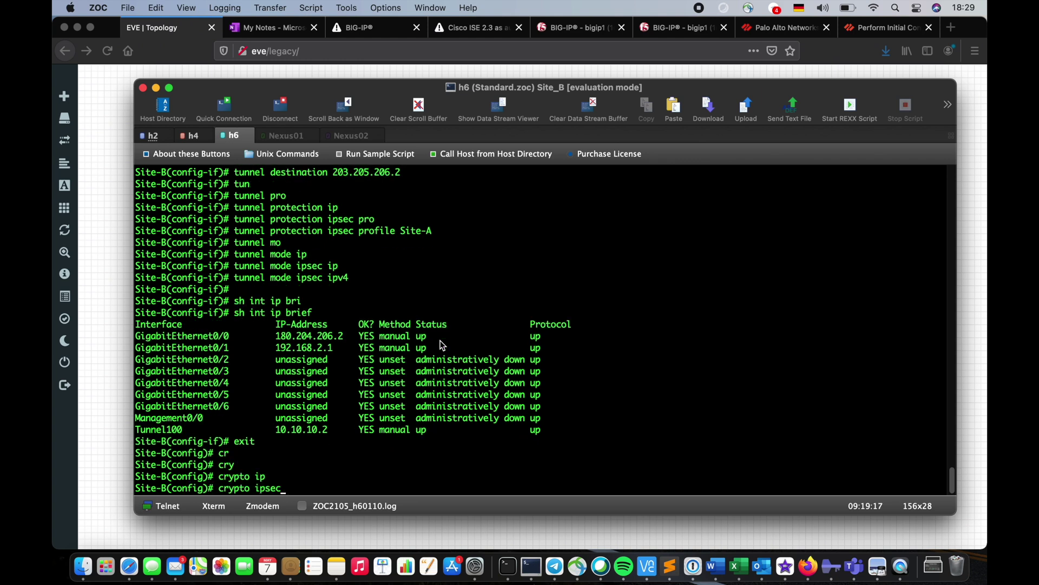
pyautogui.press('BackSpace')
pyautogui.press('BackSpace')
pyautogui.press('BackSpace')
pyautogui.press('BackSpace')
pyautogui.press('BackSpace')
pyautogui.write('k')
pyautogui.press('Tab')
pyautogui.write('ev1')
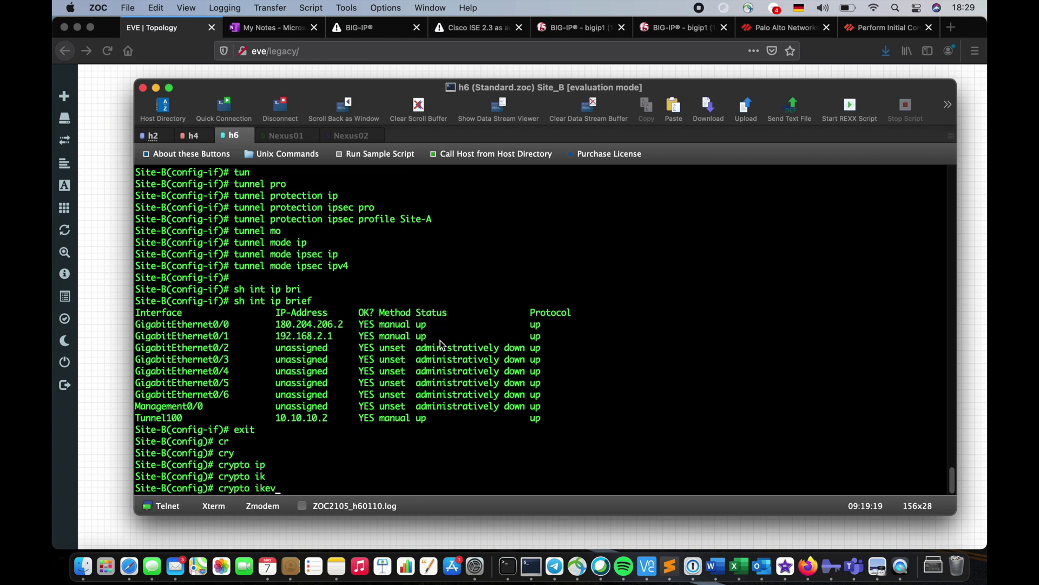
pyautogui.press('Tab')
pyautogui.write('en')
pyautogui.press('Tab')
pyautogui.write('O')
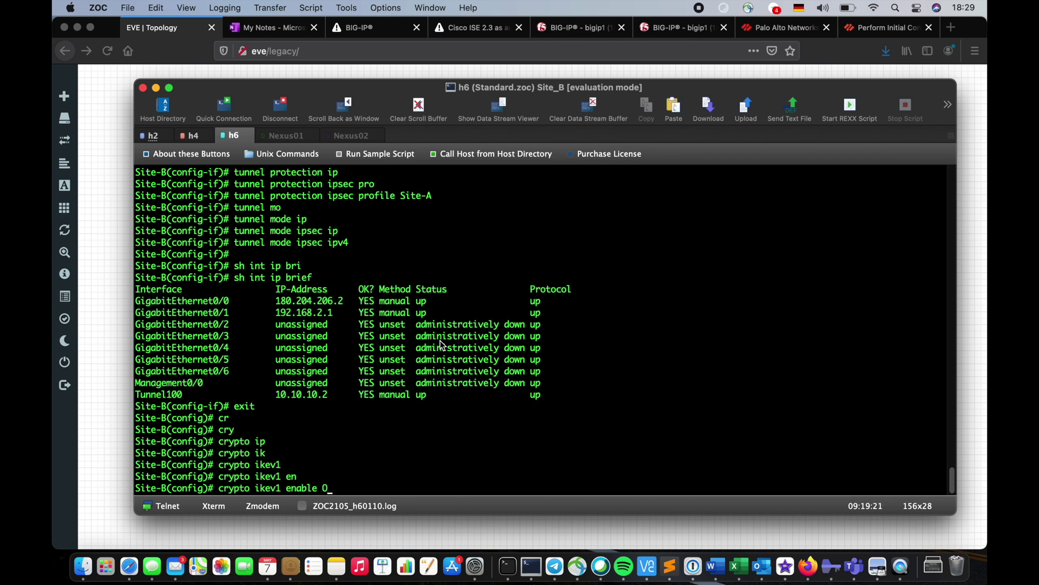
pyautogui.write('u')
pyautogui.press('Tab')
pyautogui.press('Return')
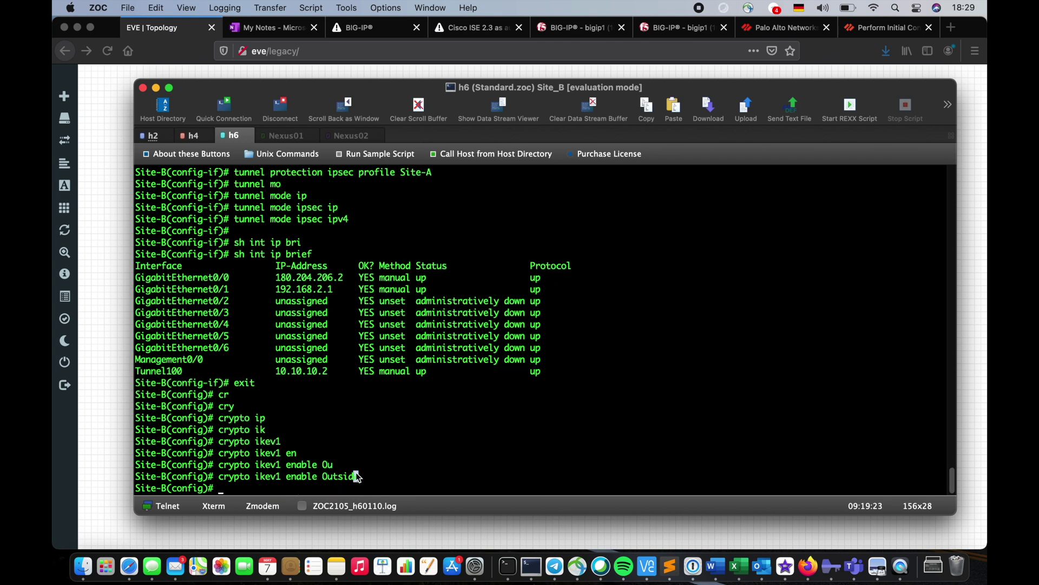
pyautogui.moveTo(359, 477); pyautogui.dragTo(221, 479)
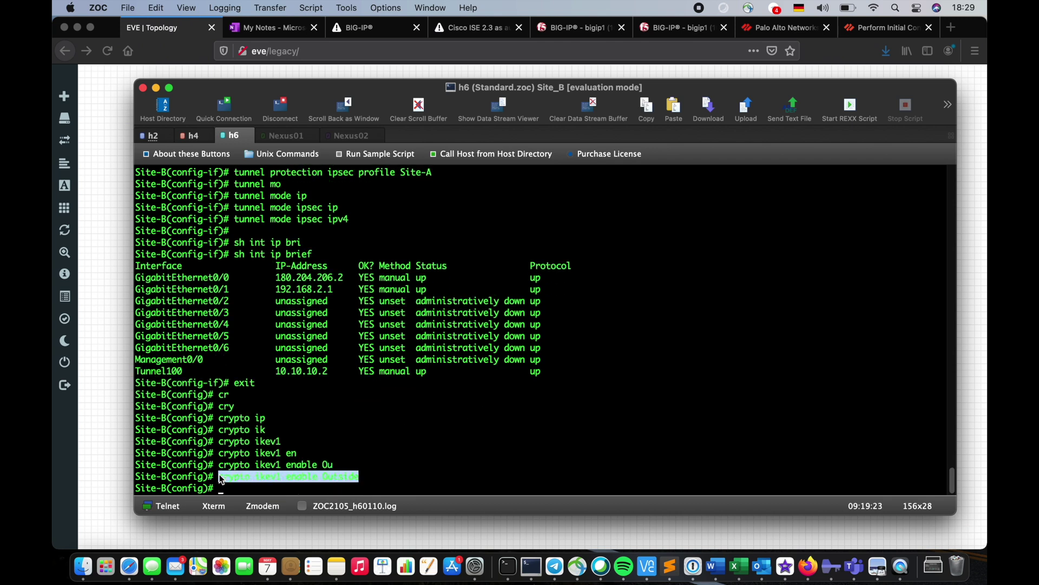
pyautogui.click(190, 136)
# Exit tunnel configuration and paste 'crypto ikev1 enable Outside' on Site-A
pyautogui.write('exit')
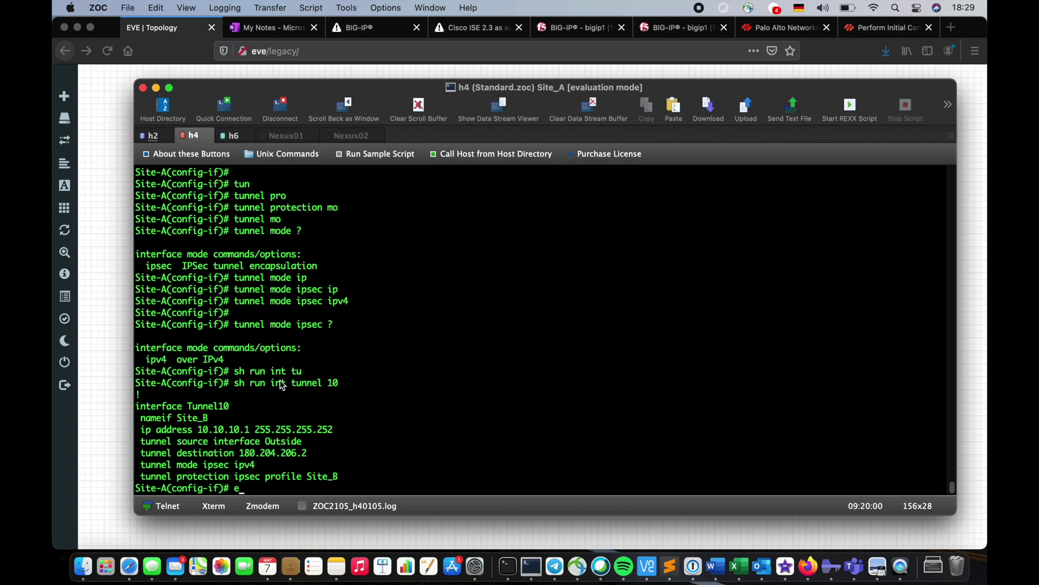
pyautogui.press('Return')
pyautogui.press('super+v')
pyautogui.press('Return')
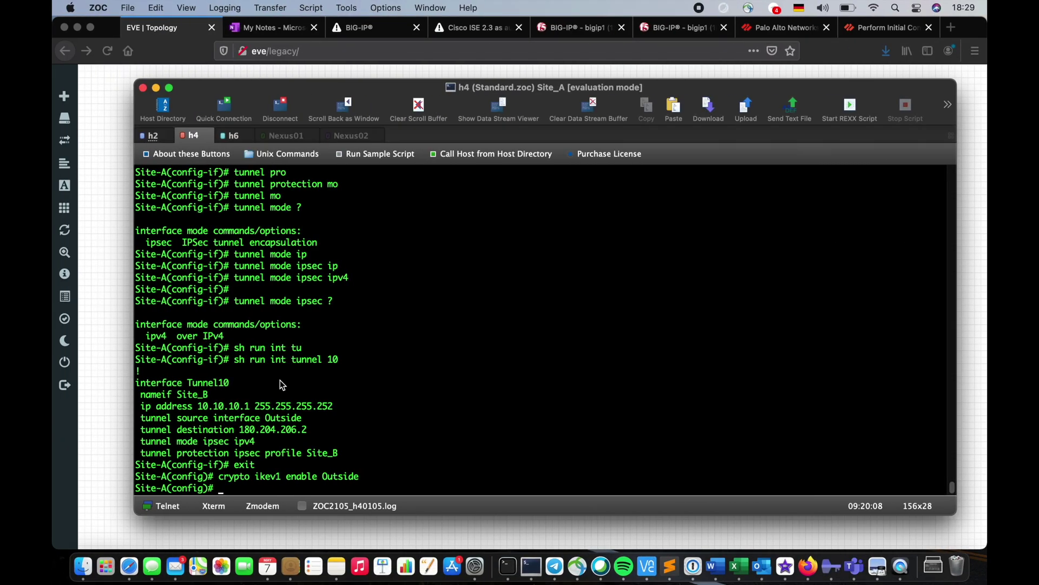
# List Site-A's static routes with 'sh run route'
pyautogui.write('sh run rou')
pyautogui.press('Tab')
pyautogui.press('Return')
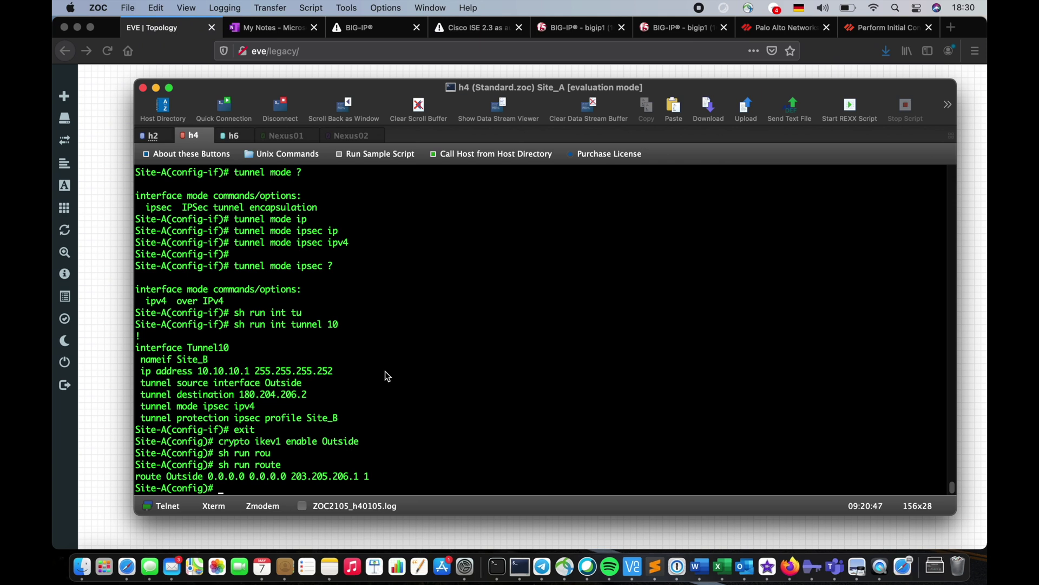
# Add route Site_B 192.168.2.0 255.255.255.0 via 10.10.10.2 on Site-A
pyautogui.write('route 192.168.')
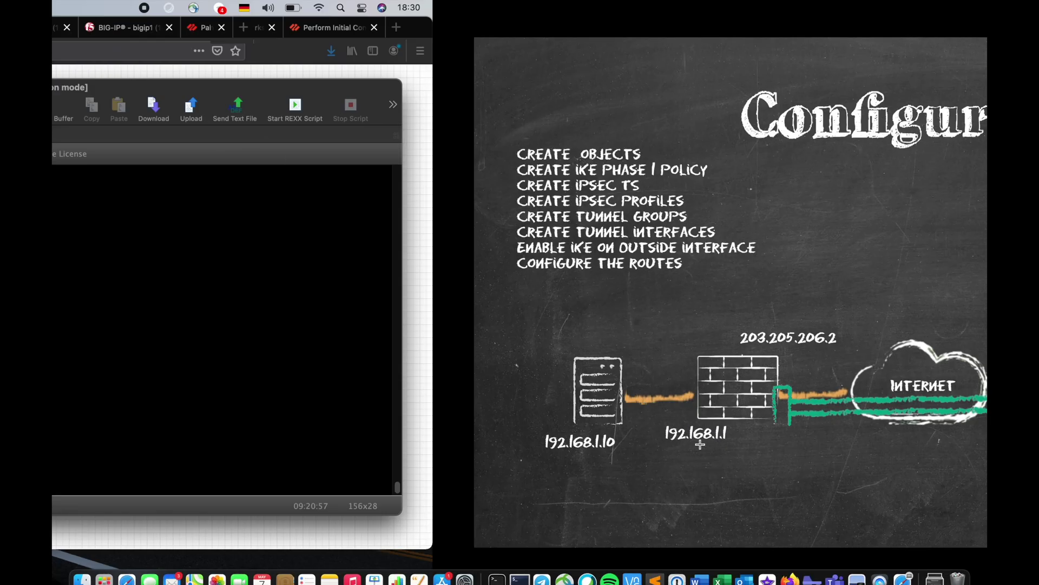
pyautogui.write('2.0 ')
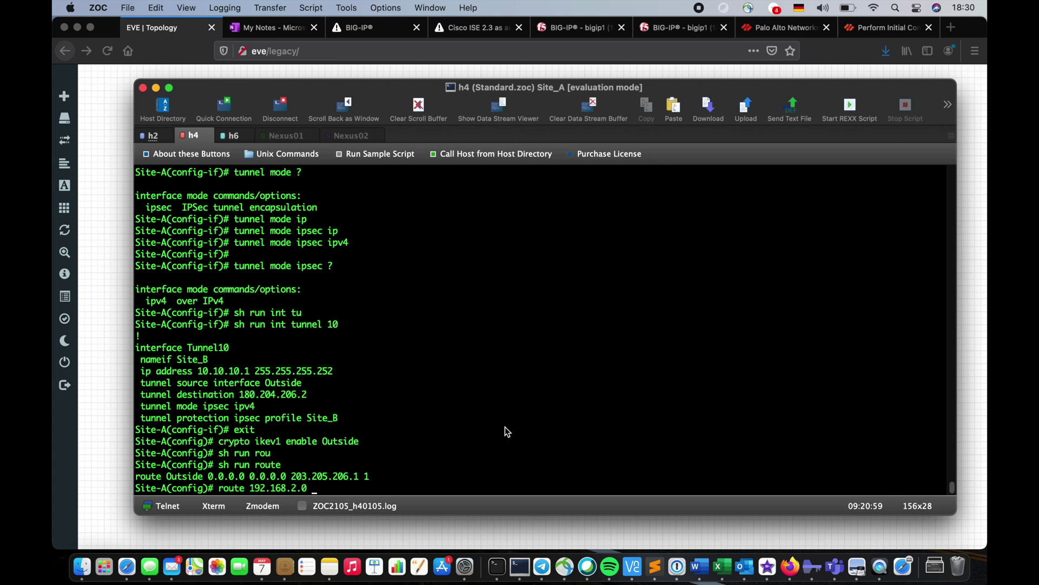
pyautogui.write('255.255.255.0')
pyautogui.press('Left')
pyautogui.press('Left')
pyautogui.press('Left')
pyautogui.press('Left')
pyautogui.press('Left')
pyautogui.press('Left')
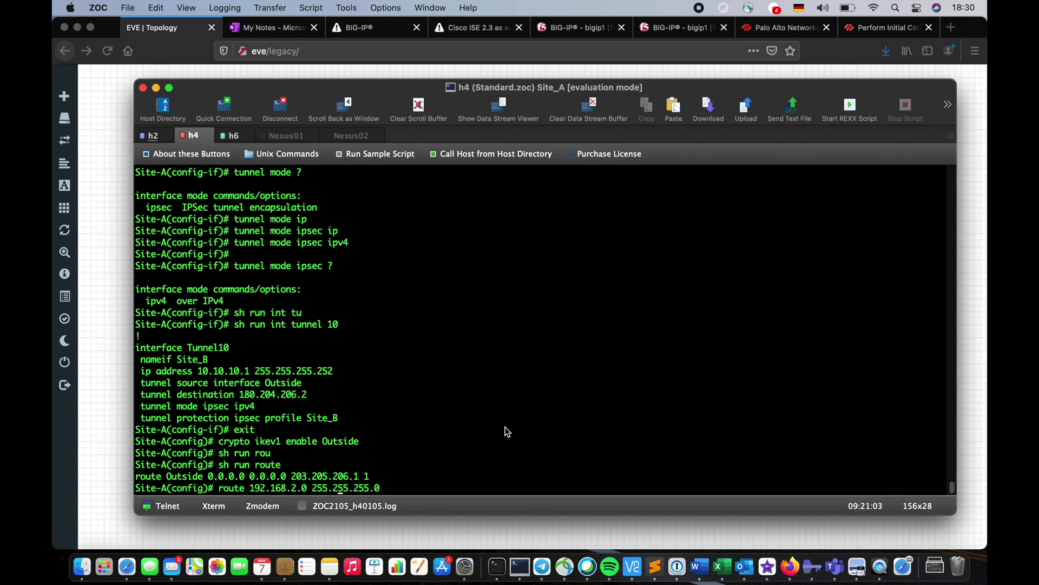
pyautogui.press('Left')
pyautogui.press('Left')
pyautogui.press('Left')
pyautogui.press('Left')
pyautogui.press('Left')
pyautogui.write('Site_B ')
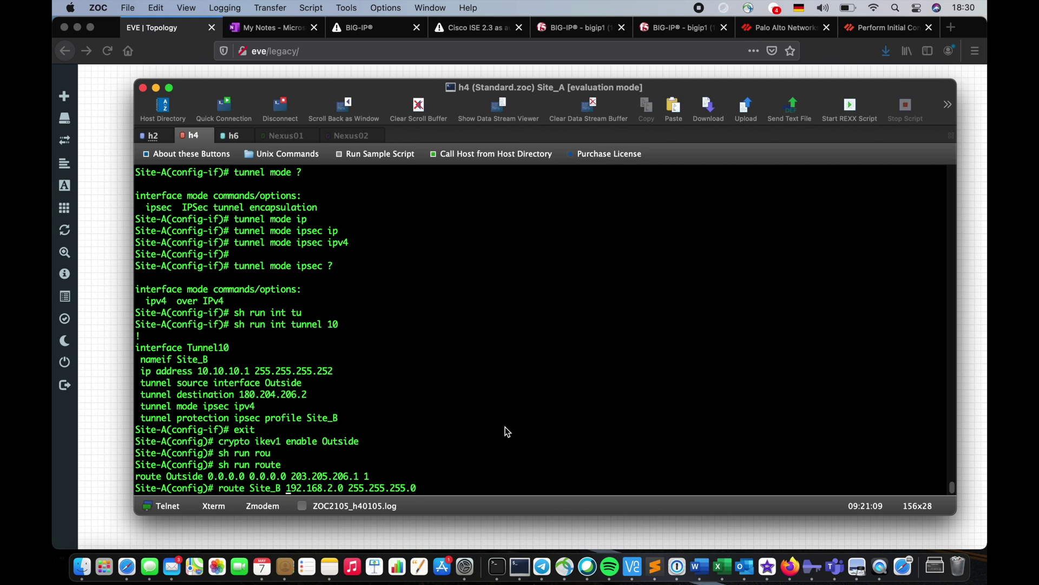
pyautogui.write(' 10.10.10.')
pyautogui.write('2')
pyautogui.press('Return')
pyautogui.press('Return')
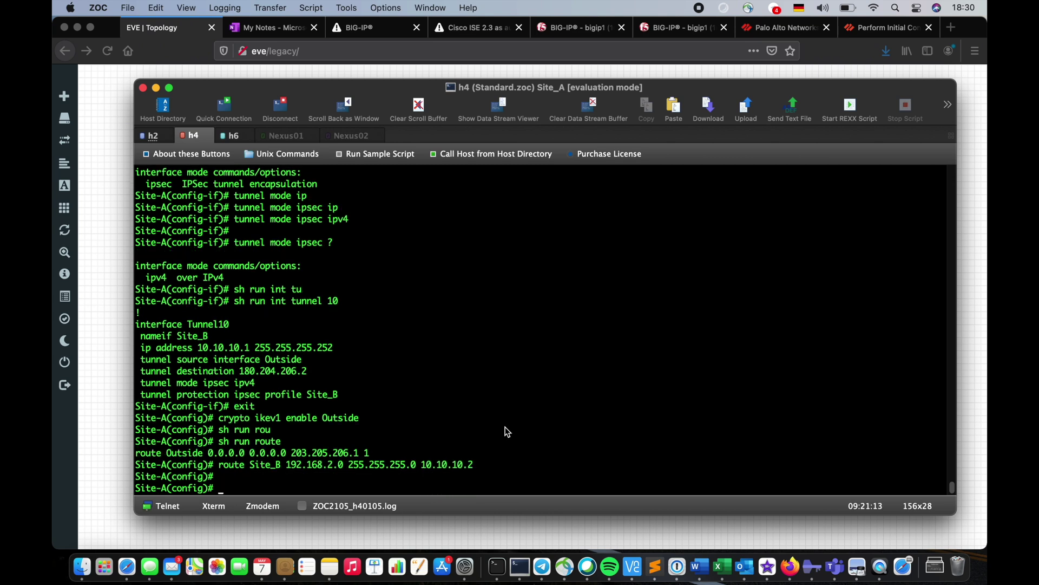
pyautogui.press('Return')
# Verify the new route with 'sh run route', copy its line, and switch to the Site_B session
pyautogui.write('sh r')
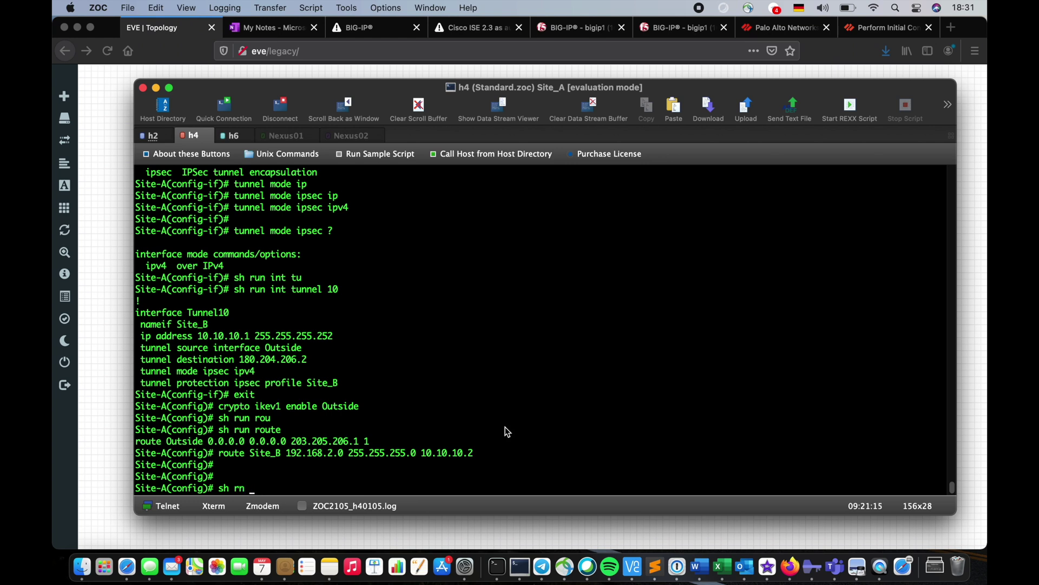
pyautogui.write('un')
pyautogui.press('BackSpace')
pyautogui.press('BackSpace')
pyautogui.write('un route')
pyautogui.press('Return')
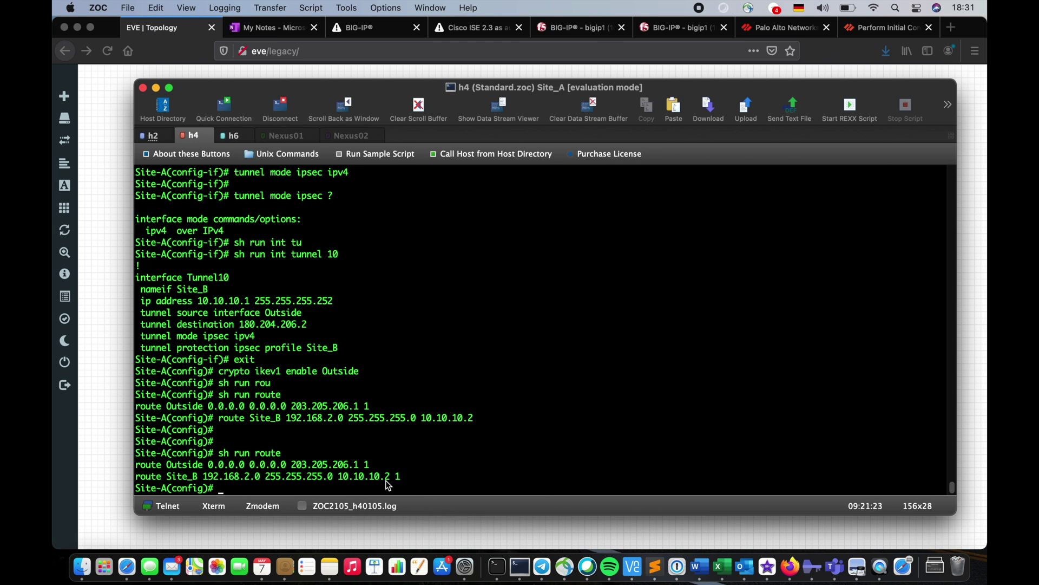
pyautogui.moveTo(388, 479); pyautogui.dragTo(119, 475)
pyautogui.press('super+c')
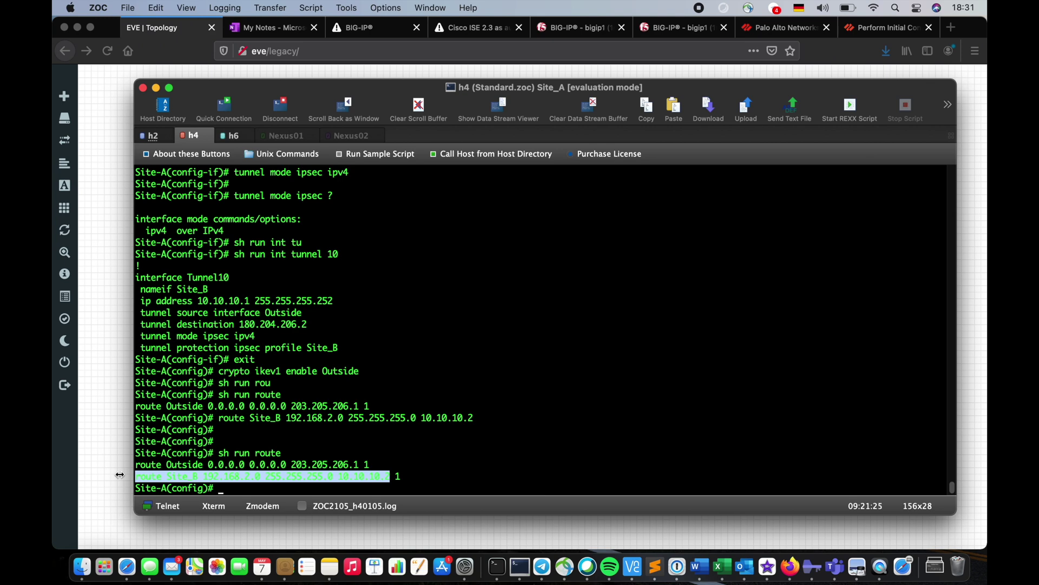
pyautogui.click(229, 139)
# On Site-B, add 'route Site_A 192.168.1.0 255.255.255.0 10.10.10.1' and type 'sh run route'
pyautogui.click(291, 407)
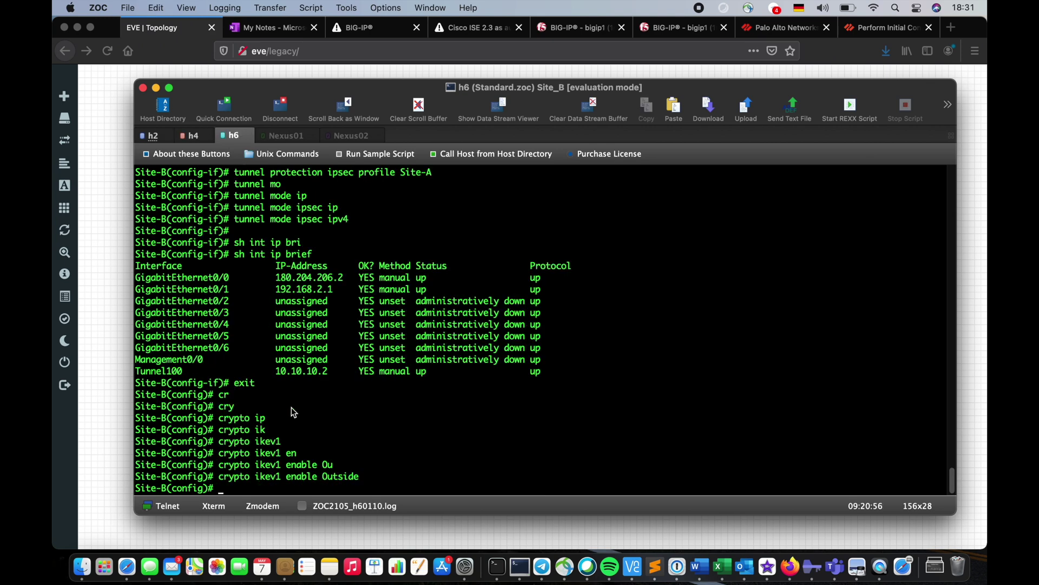
pyautogui.press('super+v')
pyautogui.press('BackSpace')
pyautogui.write('1')
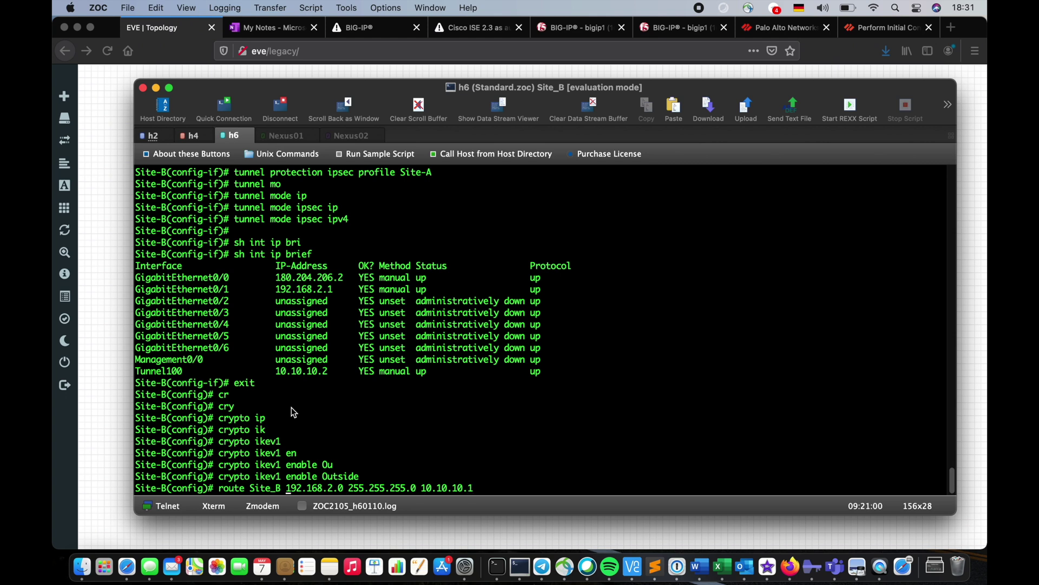
pyautogui.hotkey('alt', 'Left')
pyautogui.hotkey('alt', 'Left')
pyautogui.press('Left')
pyautogui.press('Left')
pyautogui.press('Left')
pyautogui.press('BackSpace')
pyautogui.write('1')
pyautogui.press('Left')
pyautogui.hotkey('alt', 'Left')
pyautogui.press('Left')
pyautogui.press('BackSpace')
pyautogui.write('A')
pyautogui.press('Return')
pyautogui.press('Return')
pyautogui.write('sh run route')
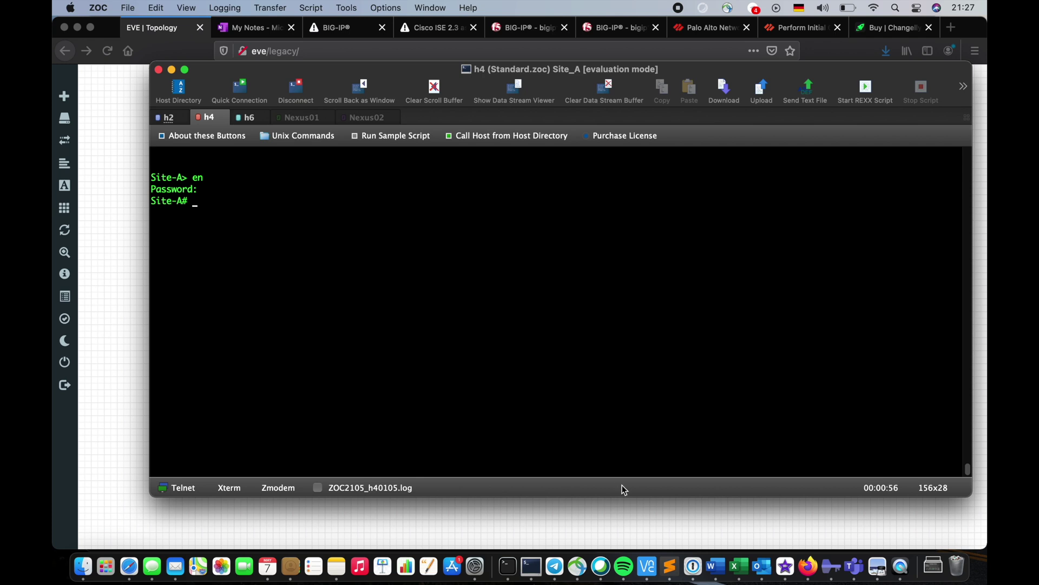
# Connect to the eve:32771 Windows desktop in VNC Viewer, accepting the unencrypted connection
pyautogui.click(648, 566)
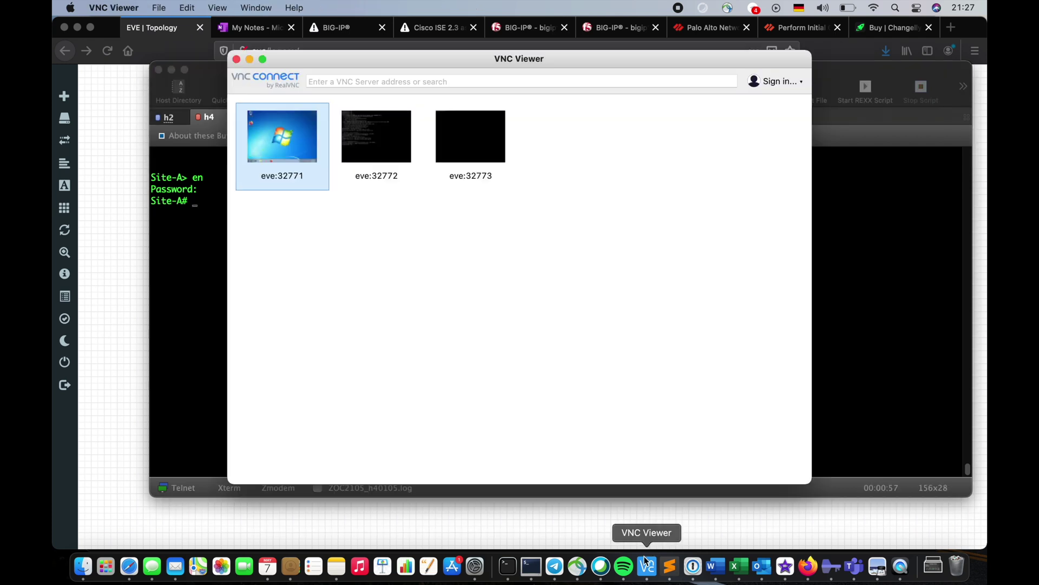
pyautogui.doubleClick(310, 141)
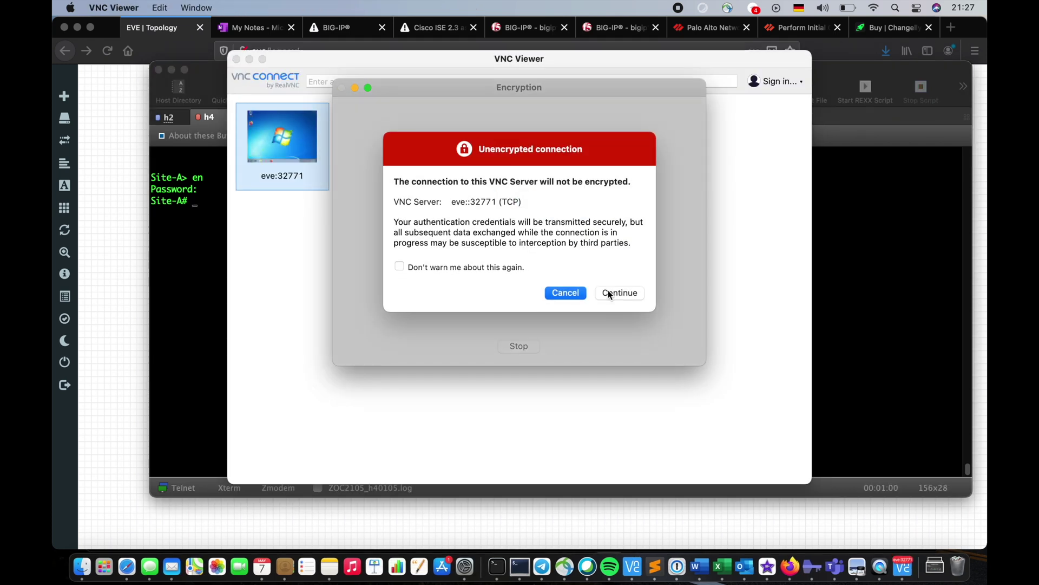
pyautogui.click(609, 292)
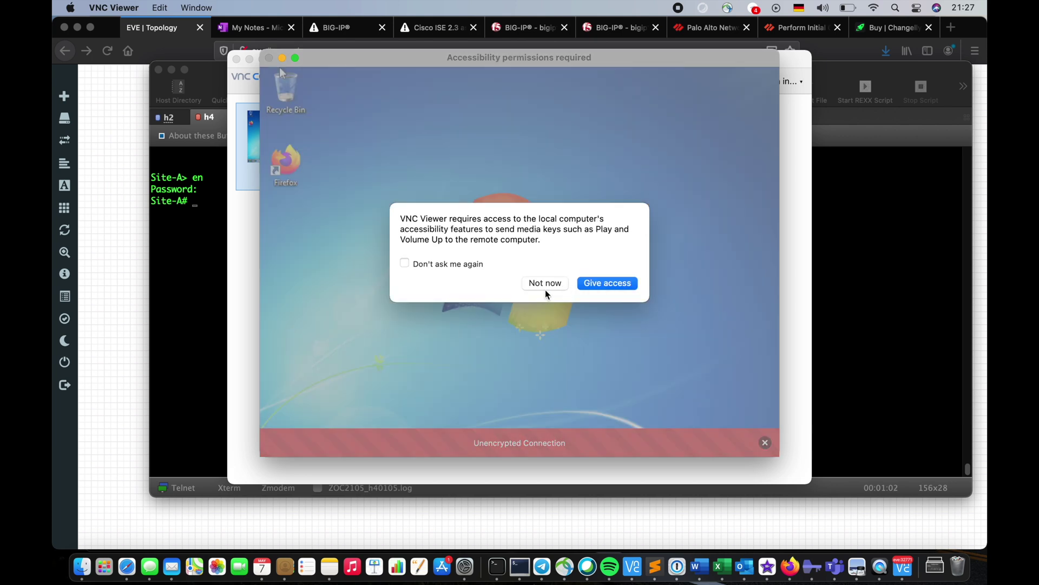
pyautogui.click(545, 289)
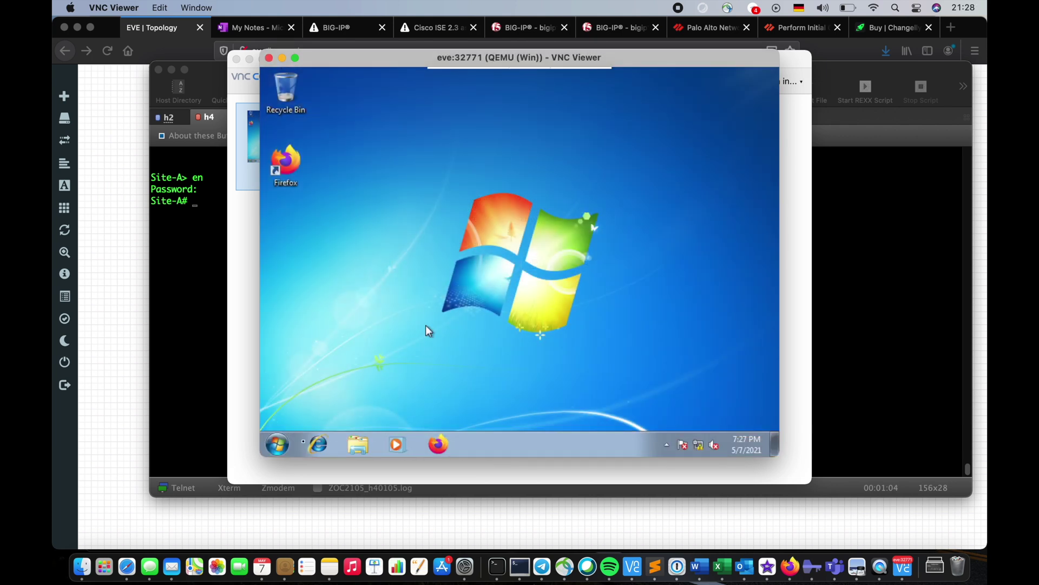
# Open Command Prompt on the Windows host and check its addresses with ipconfig
pyautogui.click(271, 448)
pyautogui.write('cm')
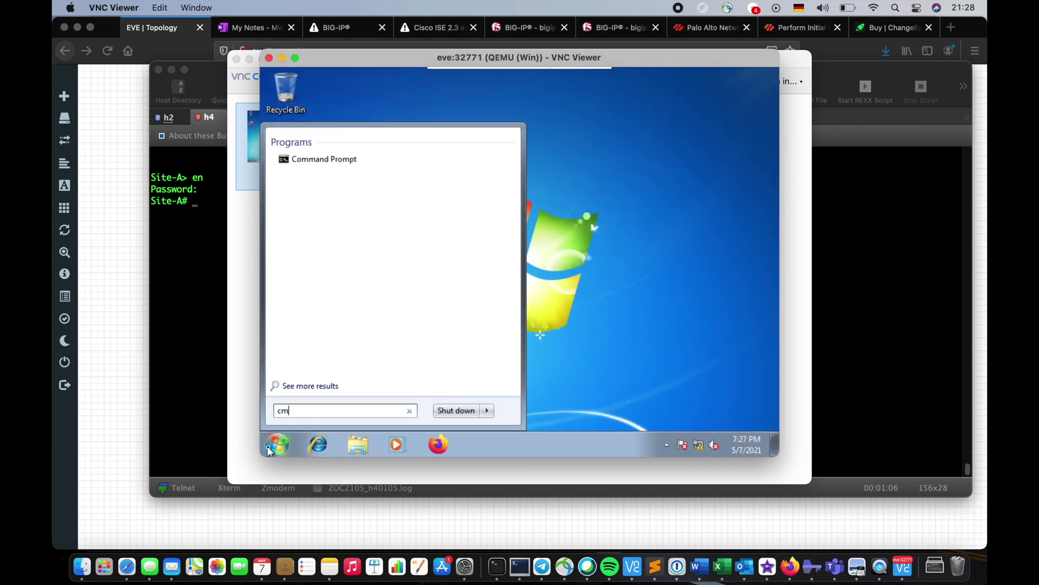
pyautogui.write('d')
pyautogui.press('Return')
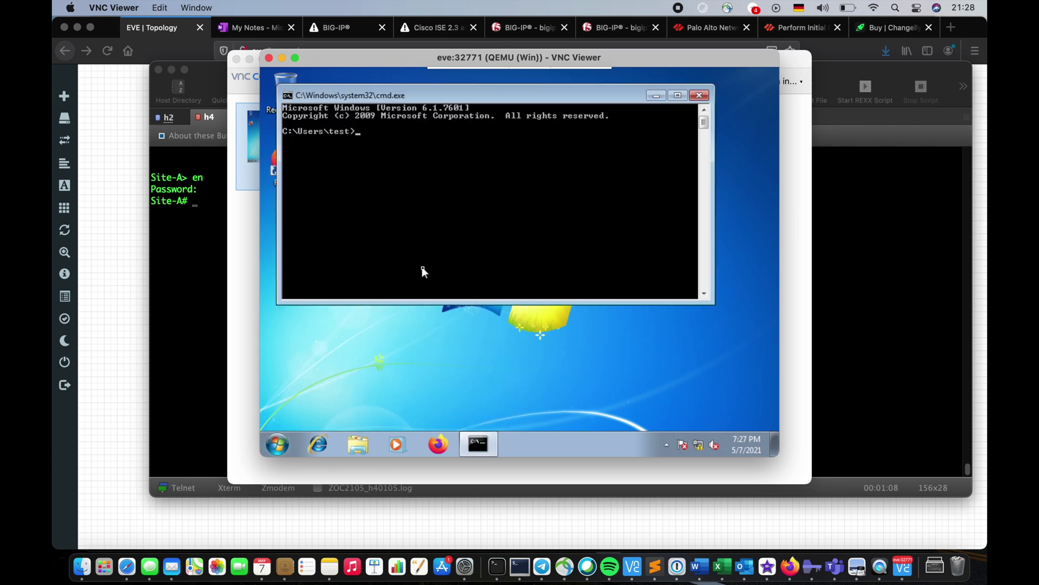
pyautogui.write('ipconfig')
pyautogui.press('Return')
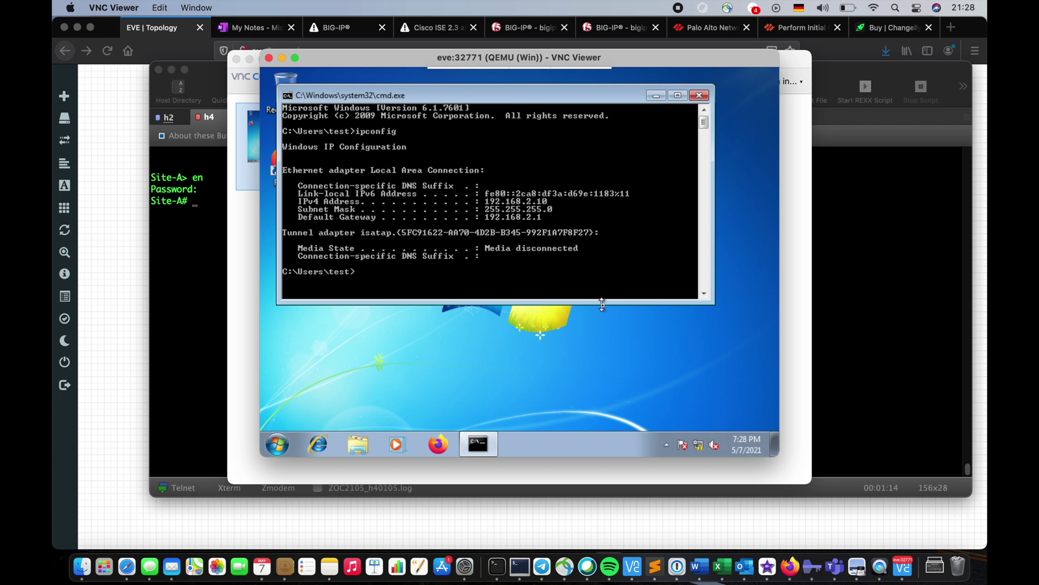
# After glancing at the configuration slide, ping 192.168.1.10 from the Windows host
pyautogui.press('super+h')
pyautogui.hotkey('ctrl', 'Right')
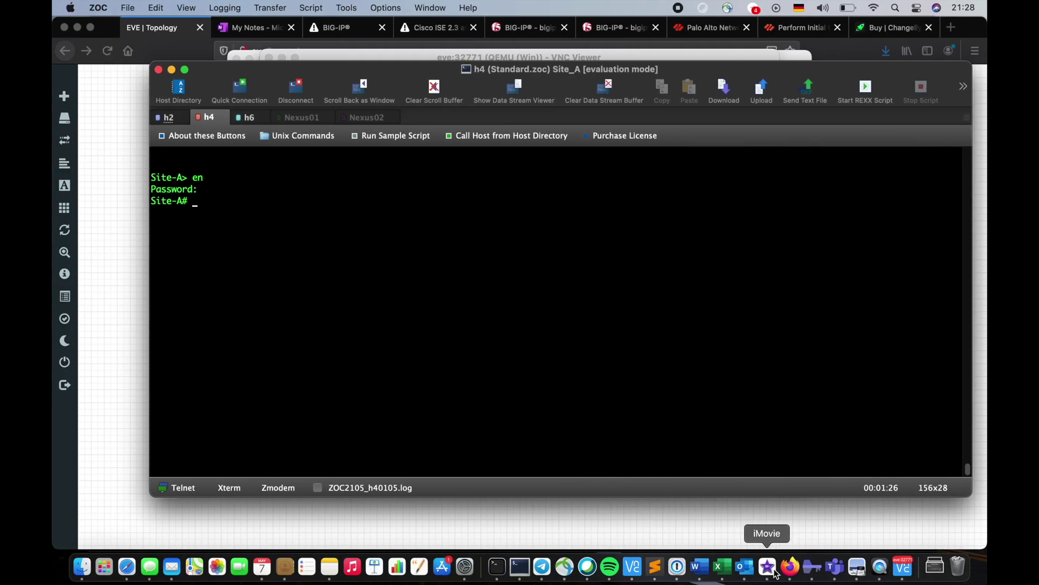
pyautogui.click(903, 566)
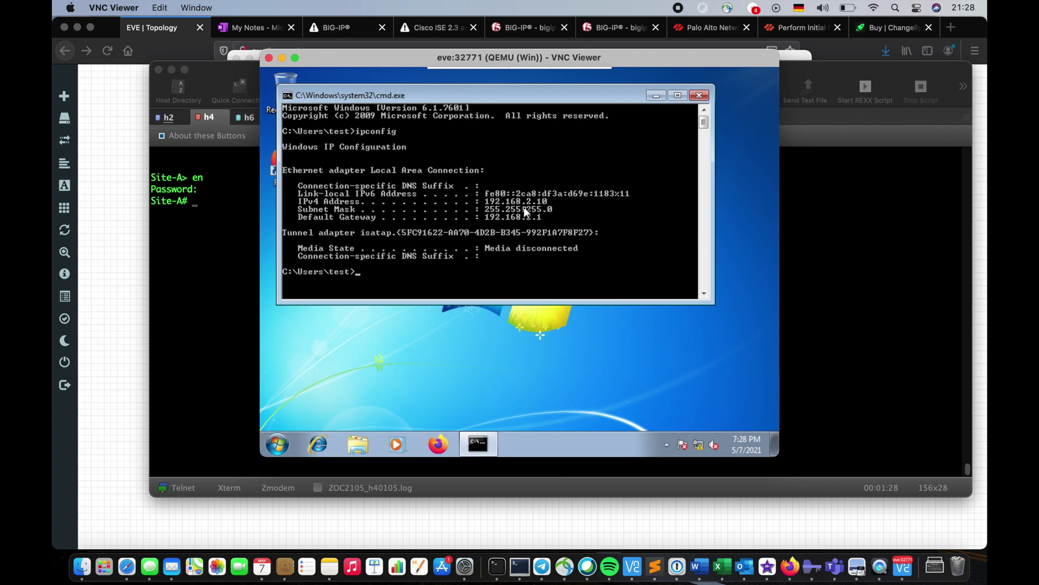
pyautogui.write('ping 10.')
pyautogui.write('92.168')
pyautogui.write('.1.10')
pyautogui.press('Return')
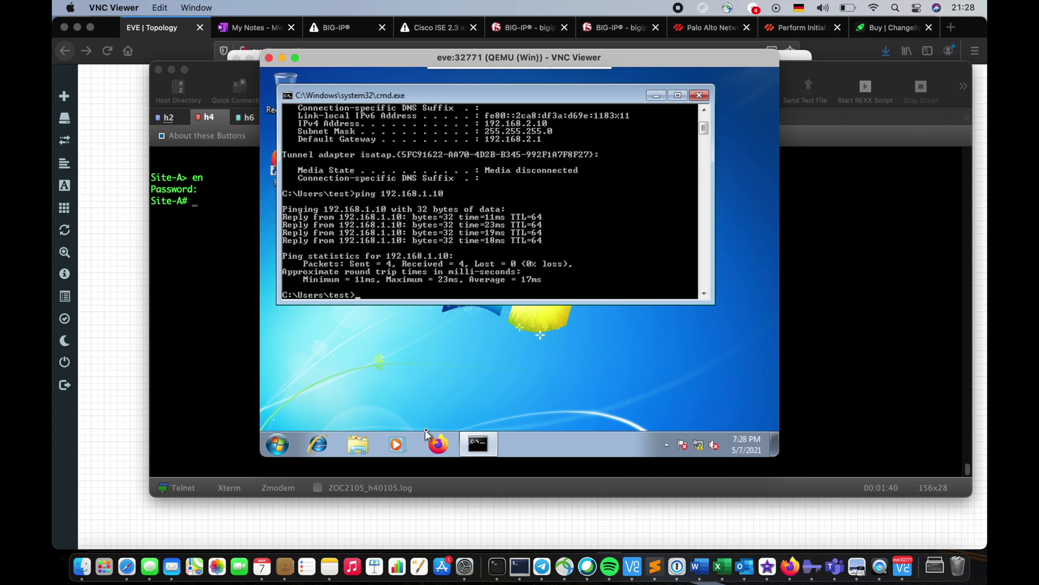
pyautogui.click(636, 570)
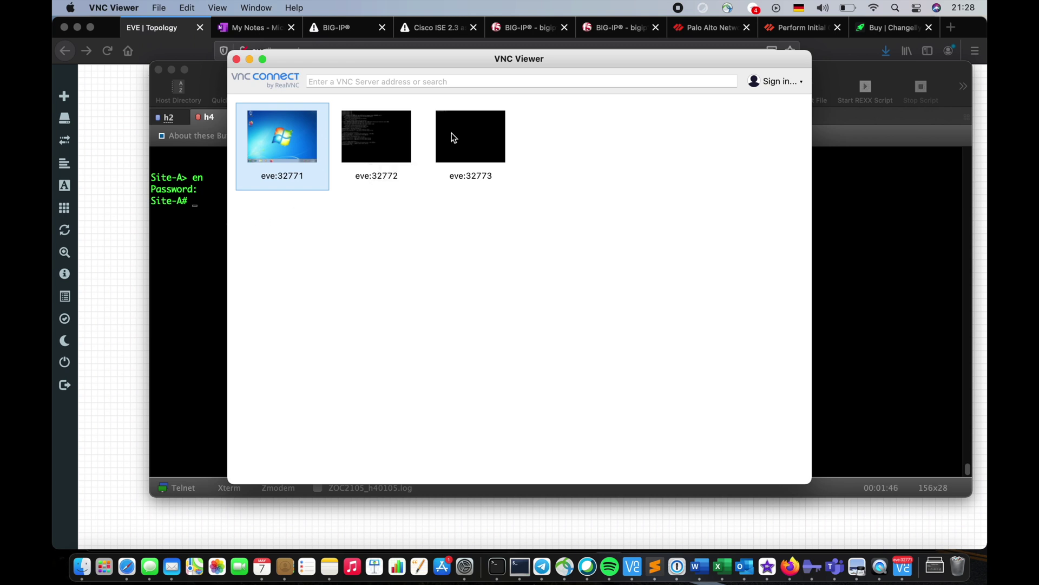
# Switch to the Site-B session and leave configuration mode with end
pyautogui.click(219, 128)
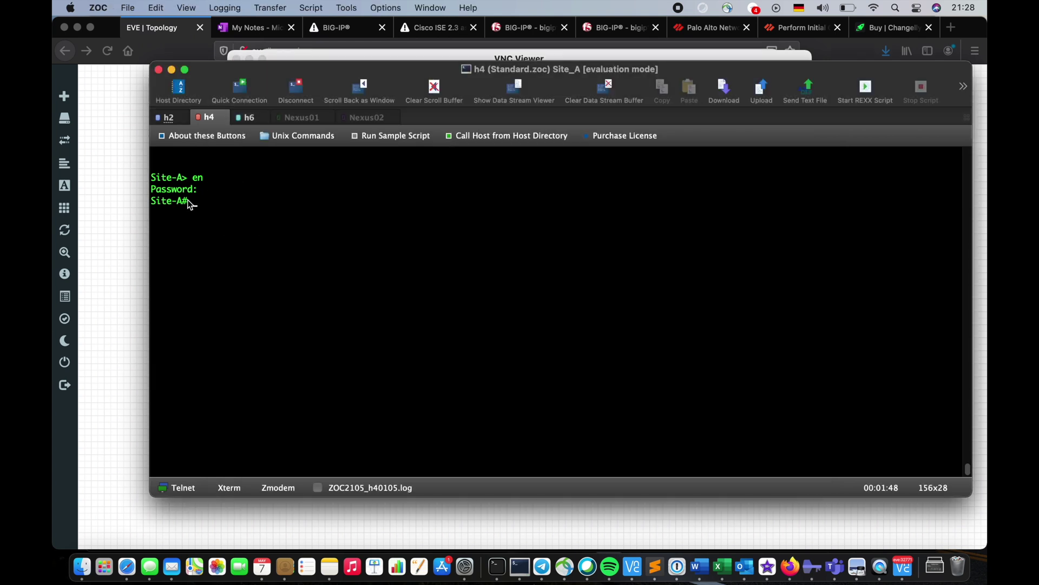
pyautogui.click(248, 117)
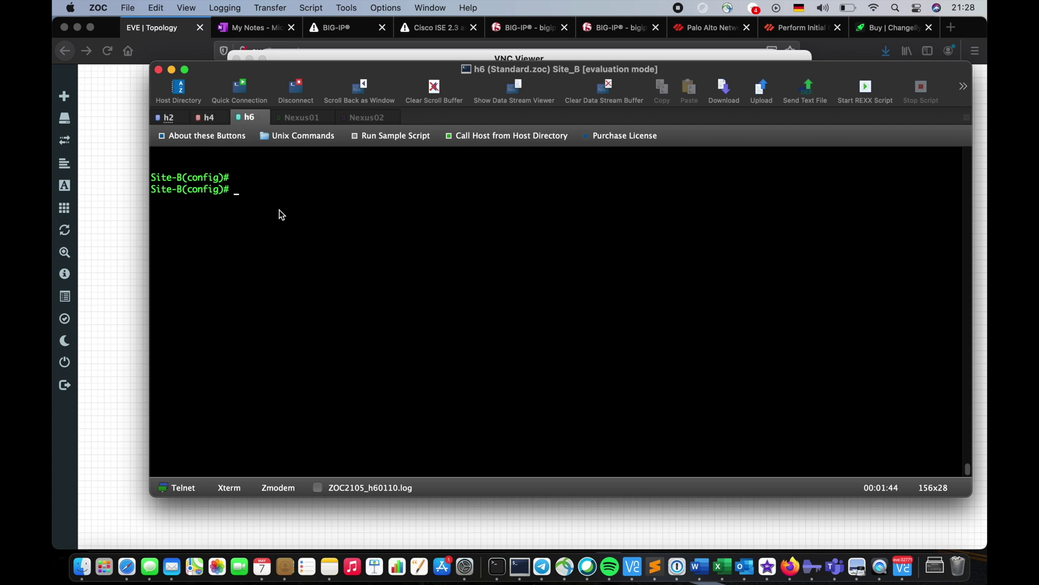
pyautogui.write('end')
pyautogui.press('Return')
pyautogui.press('Return')
pyautogui.press('Return')
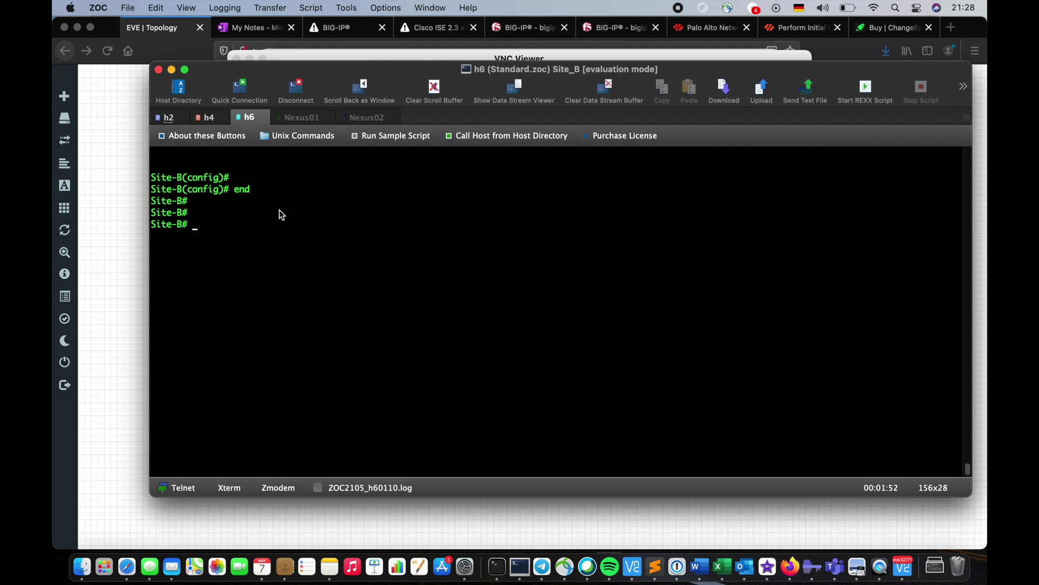
# Run 'show crypto ikev1 sa' on Site-B to check the IKEv1 SA
pyautogui.write('sh cr')
pyautogui.press('Tab')
pyautogui.write('y')
pyautogui.press('Tab')
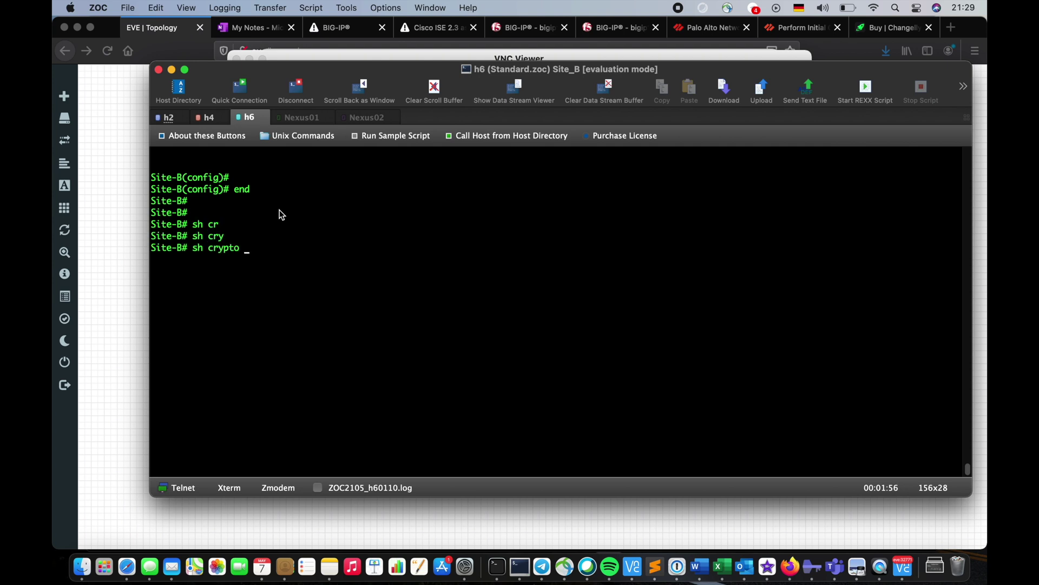
pyautogui.write('ik')
pyautogui.press('Tab')
pyautogui.write('1')
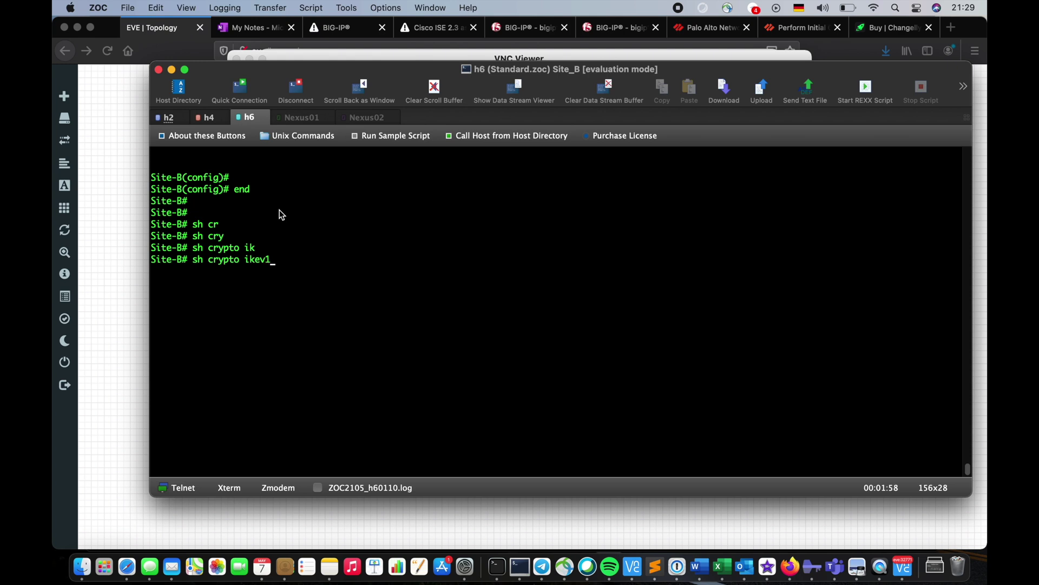
pyautogui.press('Tab')
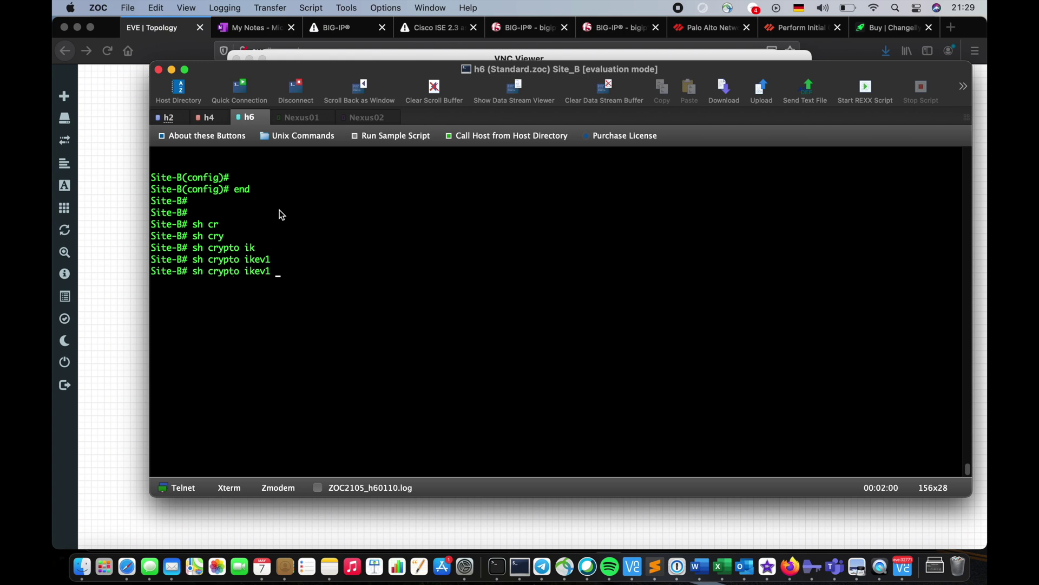
pyautogui.write('sa')
pyautogui.press('Tab')
pyautogui.press('Return')
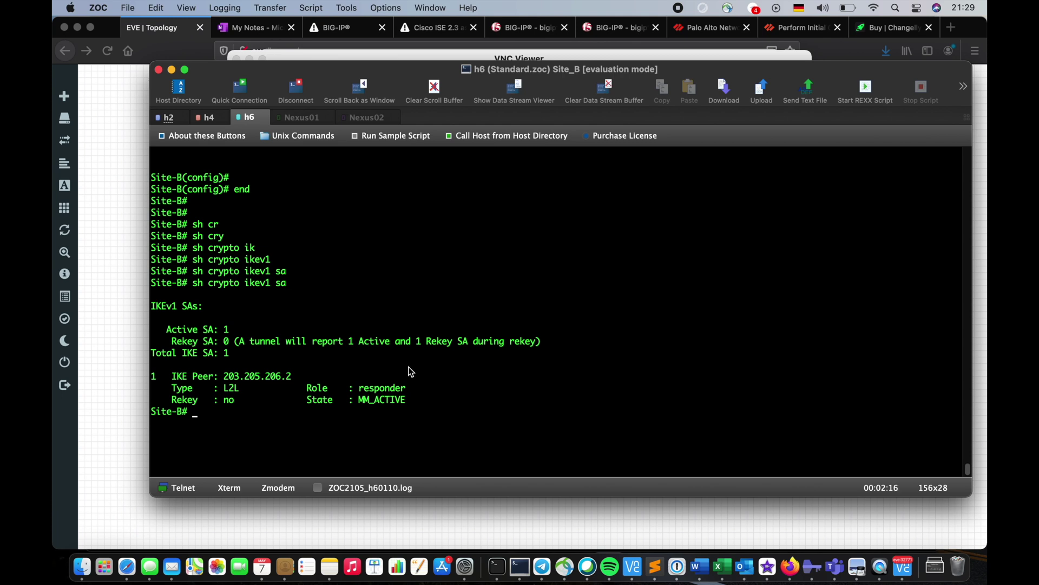
# Run 'show crypto ipsec sa' on Site-B to view the IPsec SA counters
pyautogui.write('sh cr')
pyautogui.press('Tab')
pyautogui.write('y')
pyautogui.press('Tab')
pyautogui.write('ip')
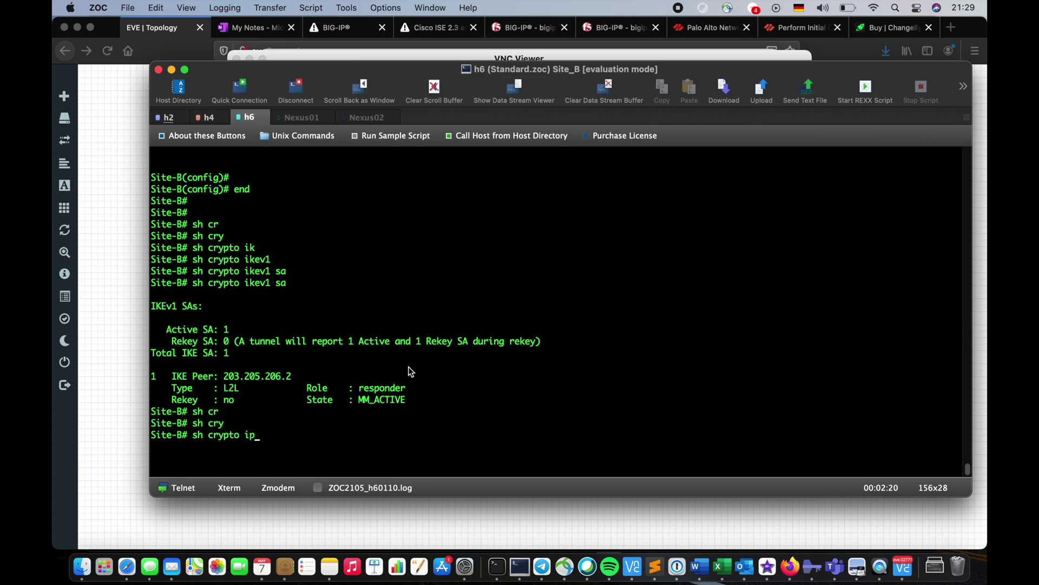
pyautogui.press('Tab')
pyautogui.write('sa')
pyautogui.press('Tab')
pyautogui.press('Return')
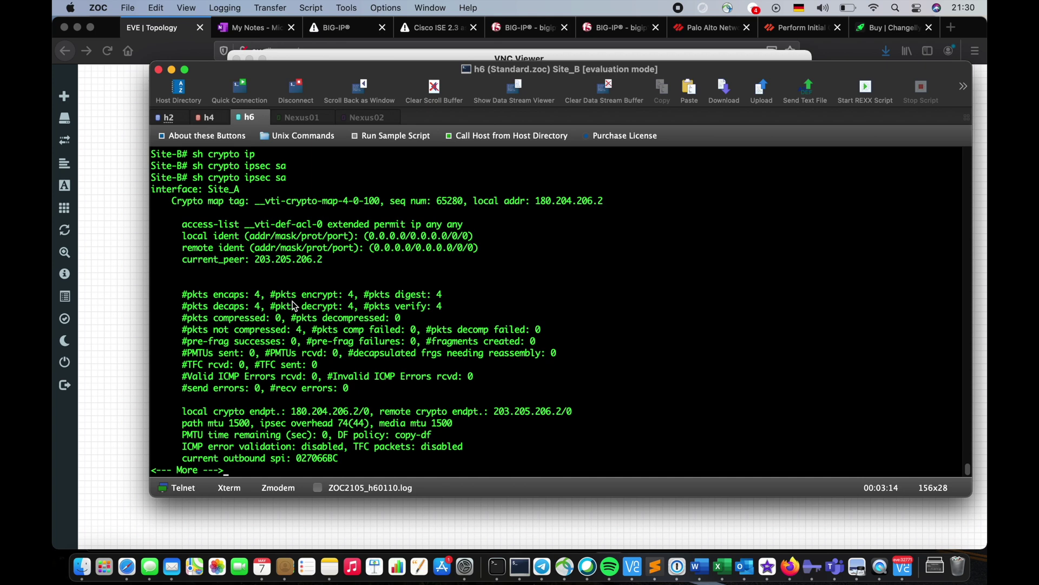
# Quit the paged IPsec SA output to get back to the Site-B# prompt
pyautogui.press('q')
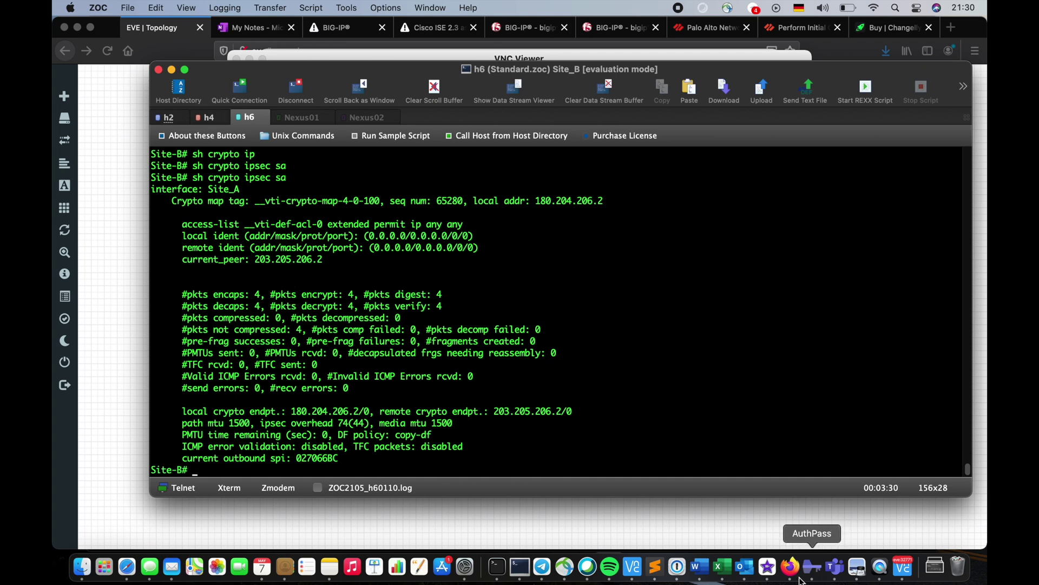
# Connect to the eve:32773 Linux host in VNC Viewer after eve:32772 fails
pyautogui.click(633, 567)
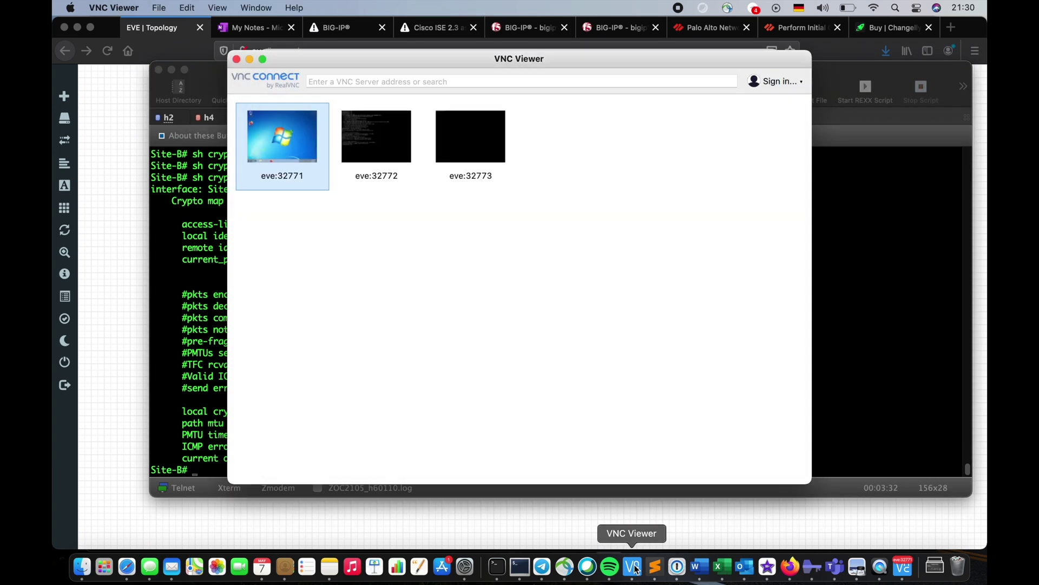
pyautogui.doubleClick(367, 145)
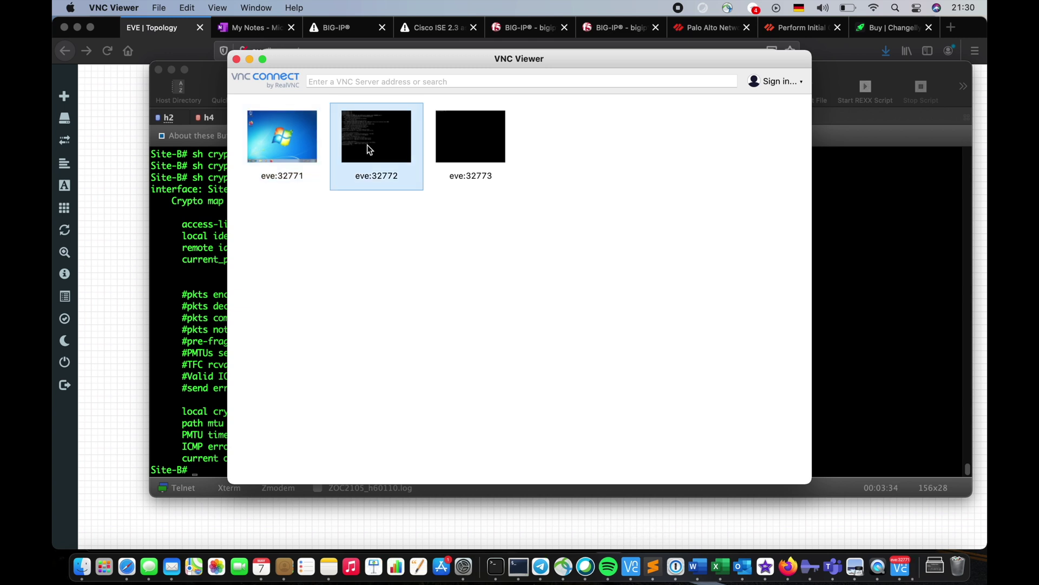
pyautogui.click(644, 234)
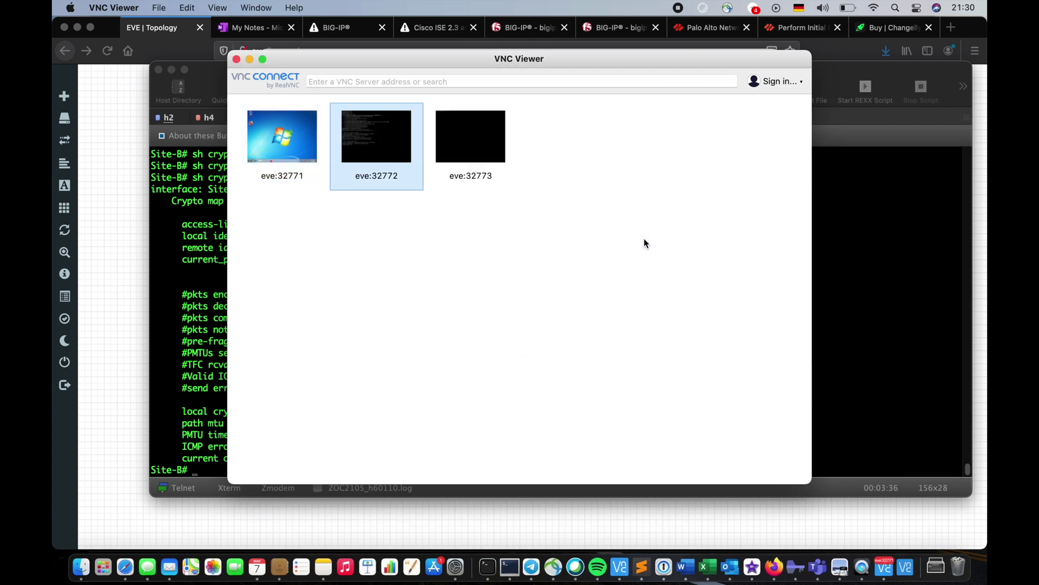
pyautogui.doubleClick(467, 128)
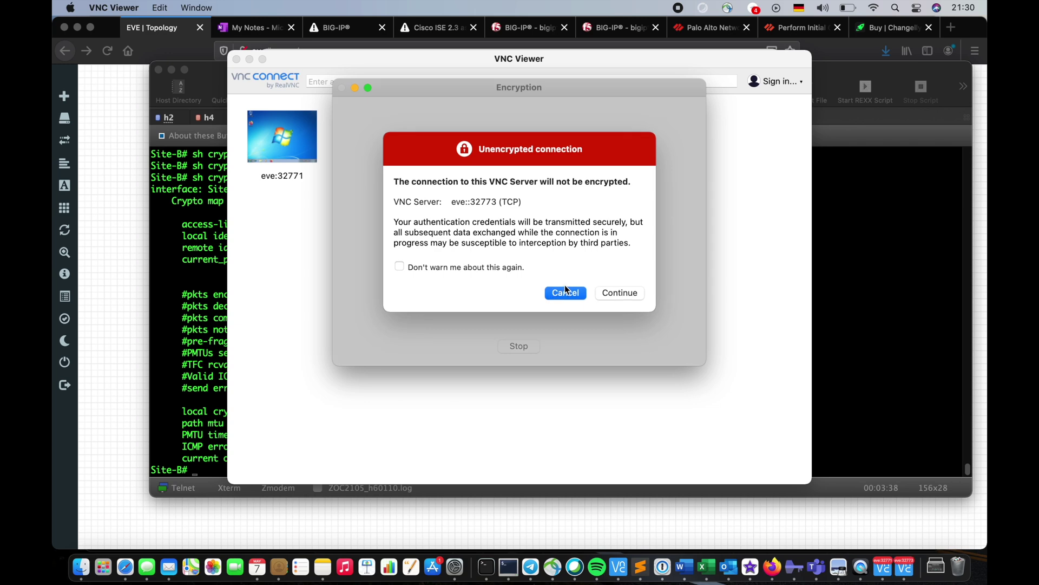
pyautogui.click(614, 293)
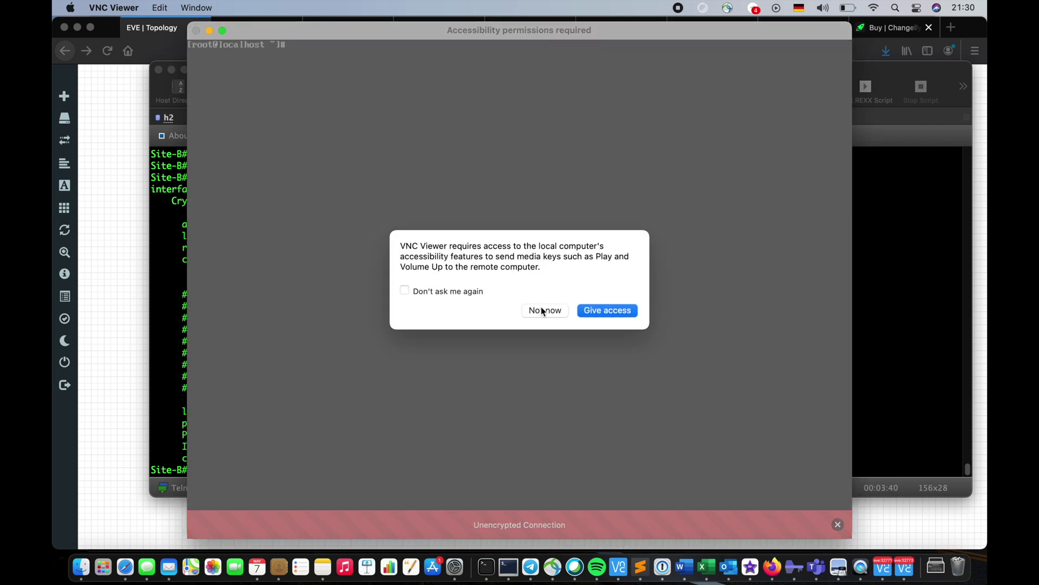
pyautogui.click(542, 309)
# On the Linux host, run ip a and ping 192.168.2.10 until stopped, then return to ZOC
pyautogui.press('Return')
pyautogui.press('Return')
pyautogui.press('Return')
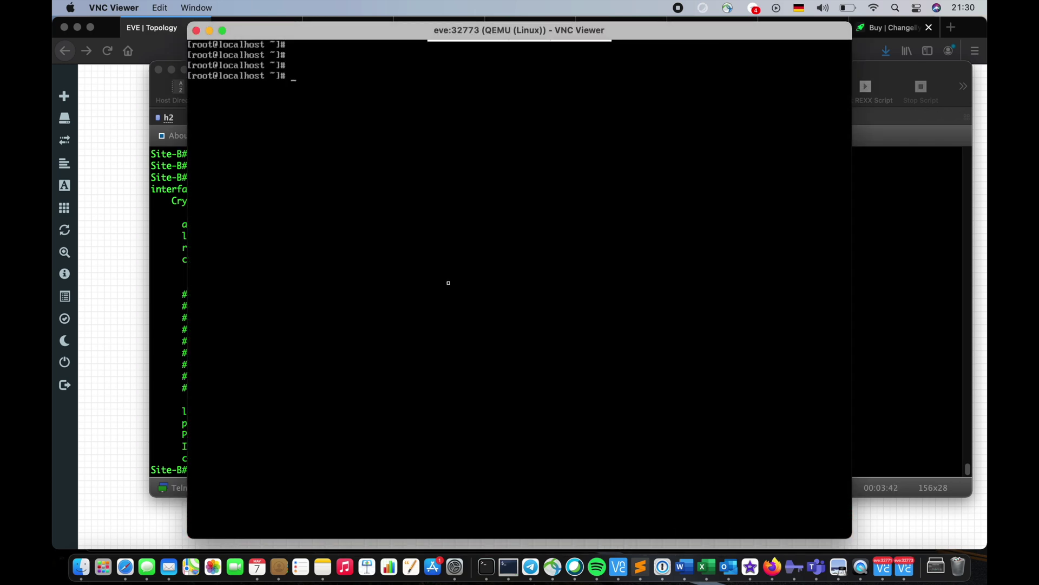
pyautogui.write('ip a')
pyautogui.press('Return')
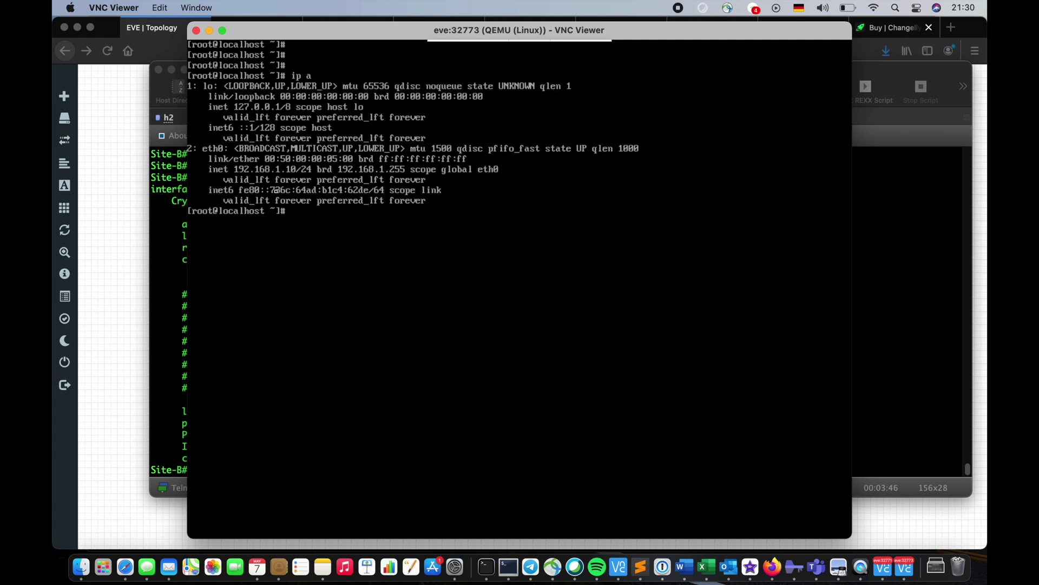
pyautogui.write('ping 192.168.2.10')
pyautogui.press('Return')
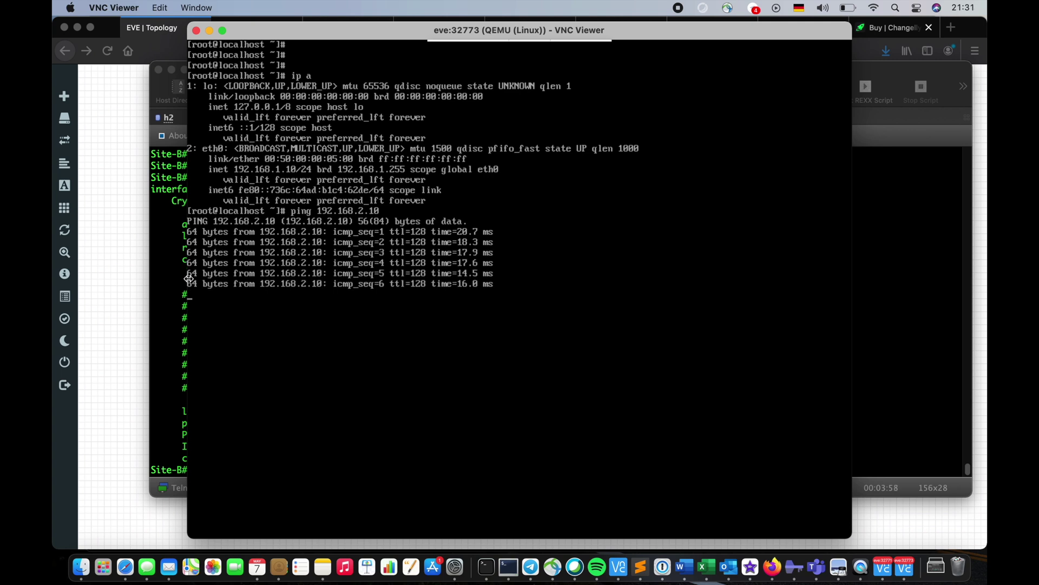
pyautogui.hotkey('ctrl', 'c')
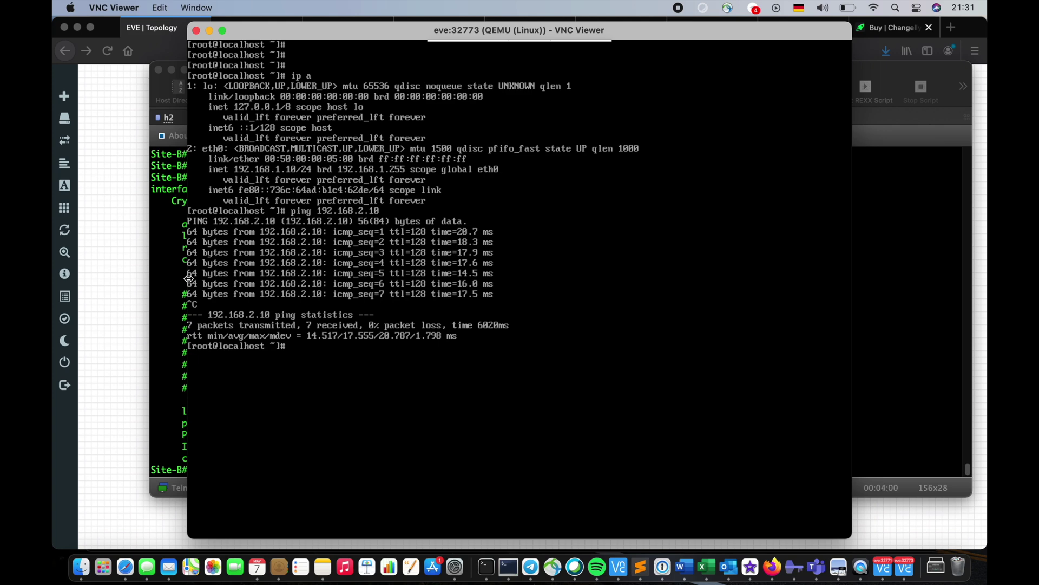
pyautogui.click(171, 288)
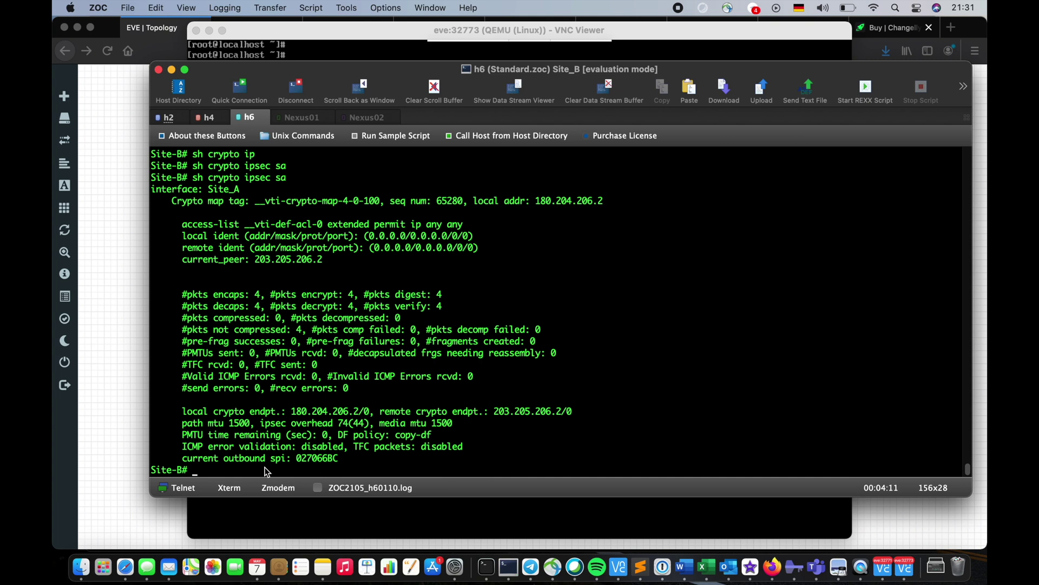
# Advance the presentation to the Configuration slide
pyautogui.hotkey('ctrl', 'Right')
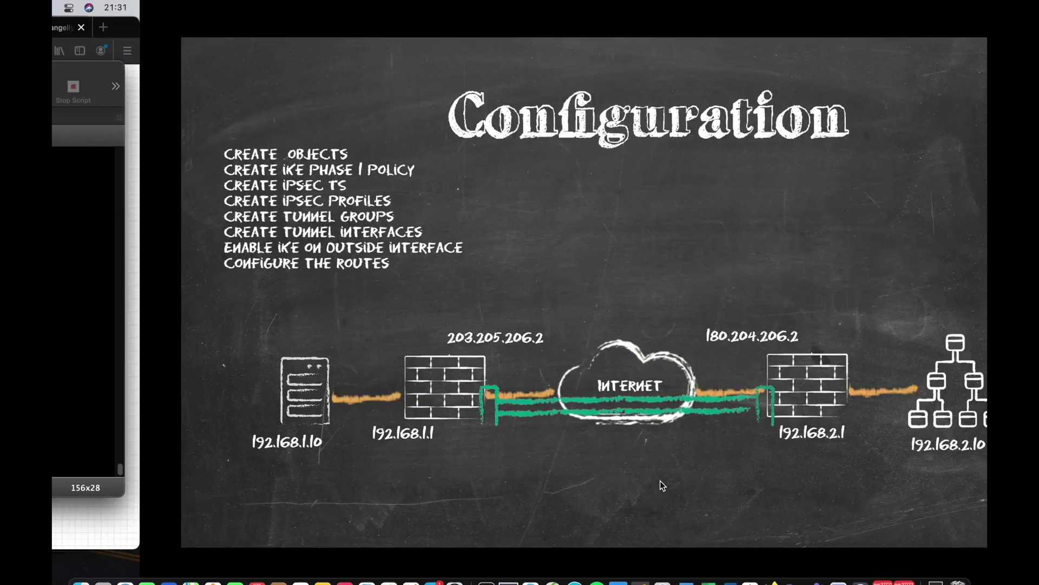